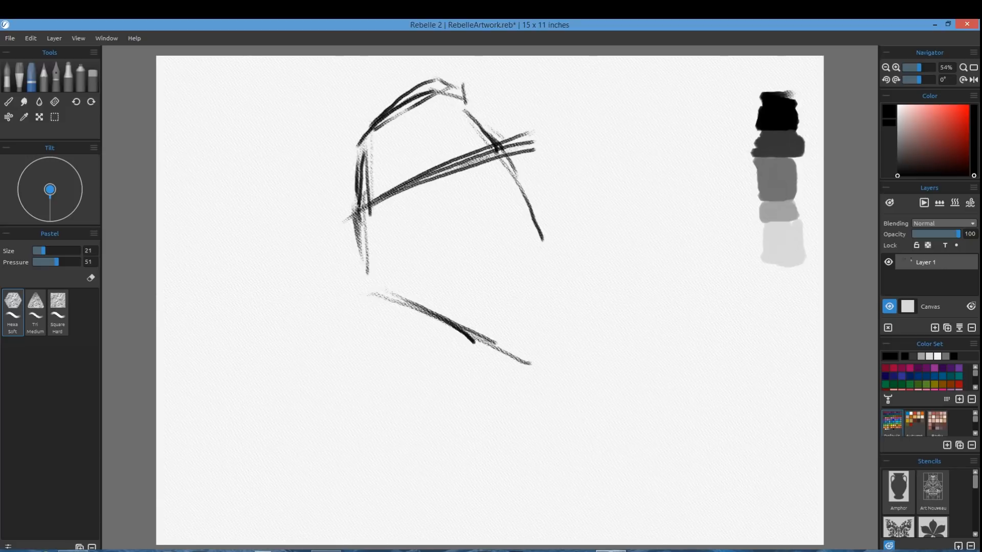
Step: Sketch the head outline in black pastel at size 21, adding the right cheek, jawline, chin and inner face guidelines
left_click_drag(463, 84, 489, 127)
left_click_drag(497, 157, 533, 245)
left_click_drag(525, 220, 523, 303)
left_click_drag(367, 220, 399, 292)
left_click_drag(512, 303, 485, 327)
left_click_drag(480, 235, 494, 305)
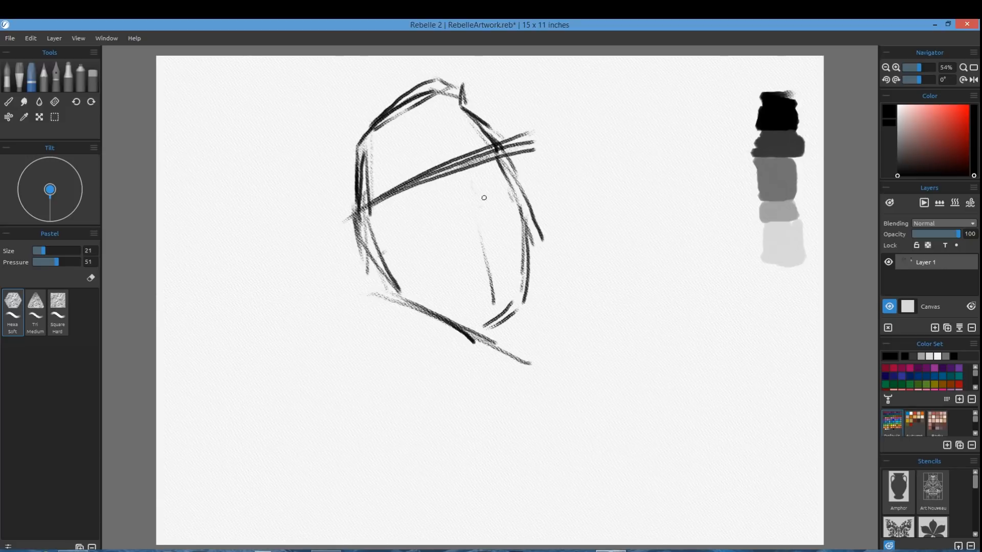
left_click_drag(484, 197, 504, 308)
left_click_drag(382, 287, 485, 346)
Step: Sketch the wide tilted hat brim on both sides of the head and reinforce the outline of the crown
left_click_drag(379, 197, 289, 276)
left_click_drag(325, 233, 387, 294)
left_click_drag(568, 222, 532, 257)
left_click_drag(504, 143, 585, 136)
left_click_drag(581, 145, 565, 226)
left_click_drag(354, 205, 404, 90)
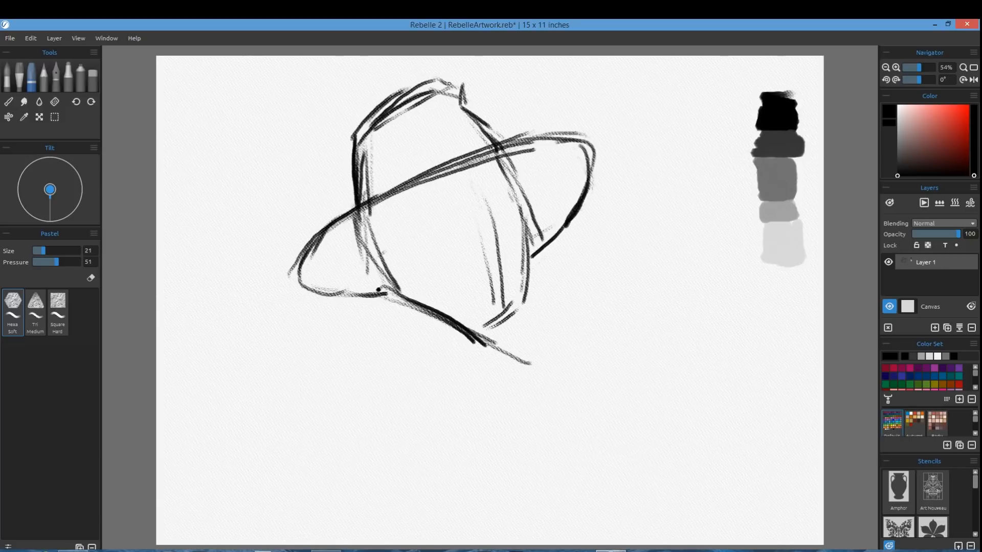
mouse_move(358, 138)
left_mouse_down()
mouse_move(456, 80)
mouse_move(501, 143)
left_mouse_up()
Step: Sketch the pointed coat collar below the chin and the sloping shoulder on the figure's right-hand side of the canvas
left_click_drag(521, 303, 640, 353)
left_click_drag(478, 340, 558, 395)
left_click_drag(637, 357, 592, 403)
left_click_drag(534, 335, 657, 434)
left_click_drag(583, 368, 639, 424)
mouse_move(629, 410)
left_mouse_down()
mouse_move(698, 417)
mouse_move(735, 532)
left_mouse_up()
Step: Erase stray lines around the left jaw and sketch the left neck line, shoulder and upper arm
left_click(93, 77)
left_click(20, 77)
mouse_move(372, 252)
left_mouse_down()
mouse_move(384, 273)
mouse_move(363, 324)
left_mouse_up()
mouse_move(317, 292)
left_mouse_down()
mouse_move(372, 296)
mouse_move(360, 347)
left_mouse_up()
left_click_drag(363, 348, 261, 474)
left_click_drag(282, 440, 246, 518)
Step: Block in the face shadows with the mid-gray swatch, using the Hexa Soft pastel at size 42
left_click(31, 77)
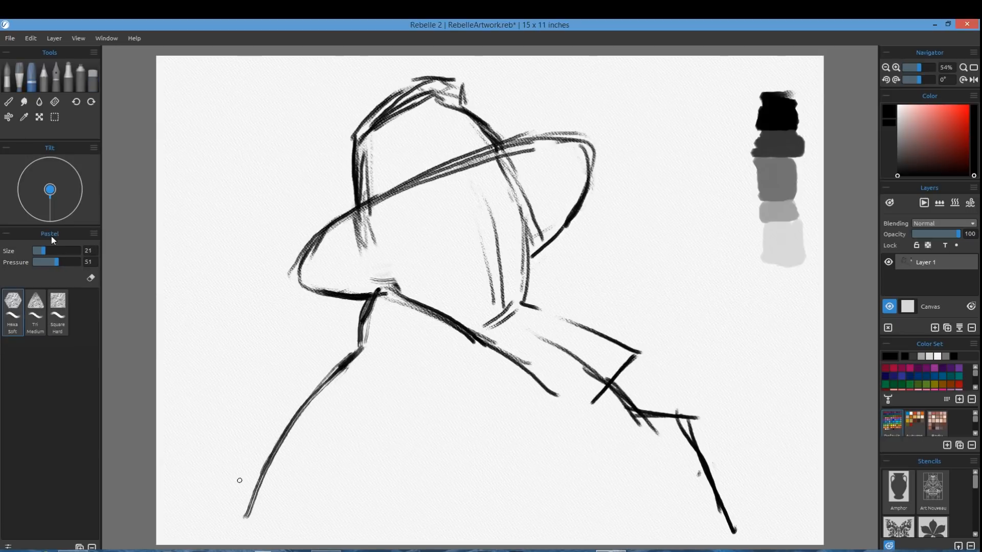
left_click(779, 175, "alt")
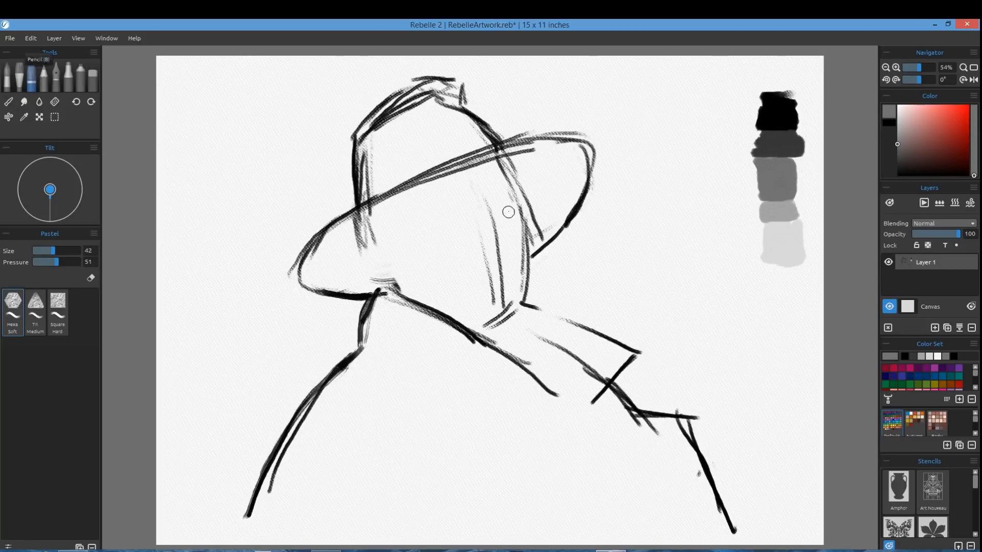
mouse_move(508, 212)
left_mouse_down()
mouse_move(505, 187)
mouse_move(485, 190)
mouse_move(493, 221)
mouse_move(464, 244)
mouse_move(436, 210)
mouse_move(466, 200)
mouse_move(371, 262)
mouse_move(382, 239)
mouse_move(511, 272)
mouse_move(507, 291)
mouse_move(446, 262)
mouse_move(475, 256)
mouse_move(487, 277)
mouse_move(378, 251)
mouse_move(377, 282)
mouse_move(499, 342)
left_mouse_up()
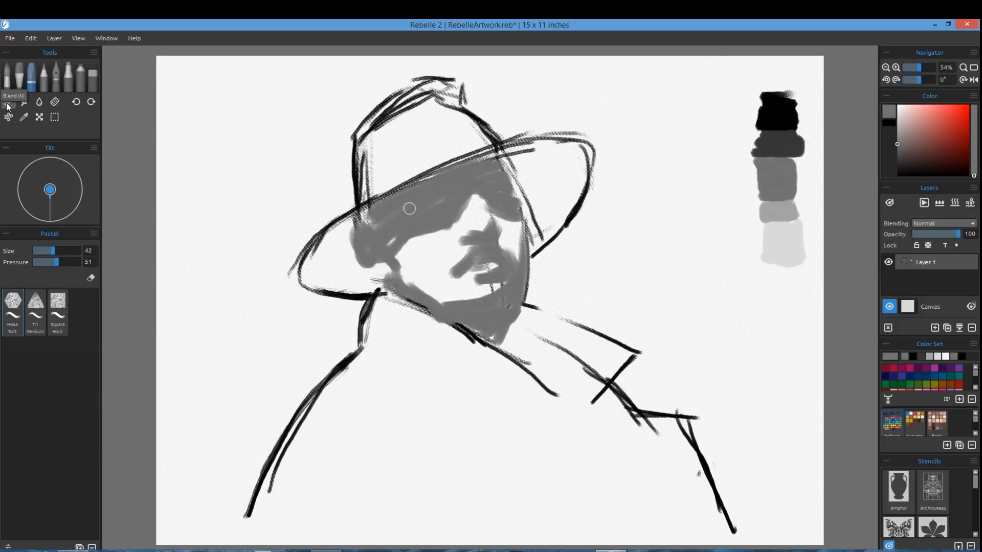
Step: Fill the hat crown and brim with the dark-gray swatch and mark the eye sockets, nostrils and jaw shadow
left_click(781, 135, "alt")
mouse_move(364, 227)
left_mouse_down()
mouse_move(488, 164)
mouse_move(494, 205)
mouse_move(531, 227)
mouse_move(358, 260)
mouse_move(381, 284)
mouse_move(327, 258)
mouse_move(368, 285)
left_mouse_up()
mouse_move(452, 202)
left_mouse_down()
mouse_move(514, 242)
mouse_move(495, 230)
mouse_move(504, 268)
mouse_move(527, 299)
left_mouse_up()
mouse_move(481, 138)
left_mouse_down()
mouse_move(393, 125)
mouse_move(542, 205)
mouse_move(579, 155)
left_mouse_up()
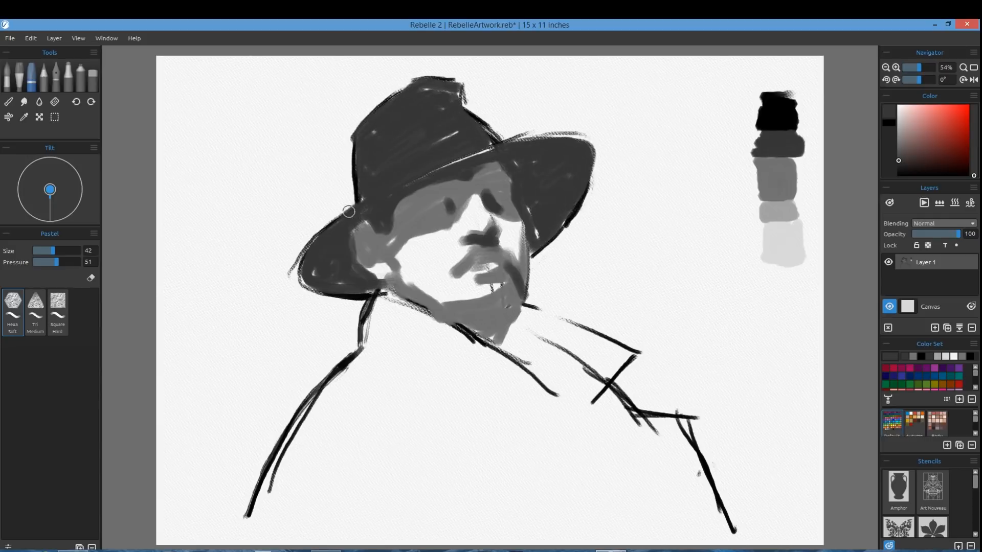
Step: Paint the mustache, mouth, neck shadow and ear edge in dark gray at size 21
left_click_drag(461, 262, 455, 284)
left_click_drag(47, 251, 45, 251)
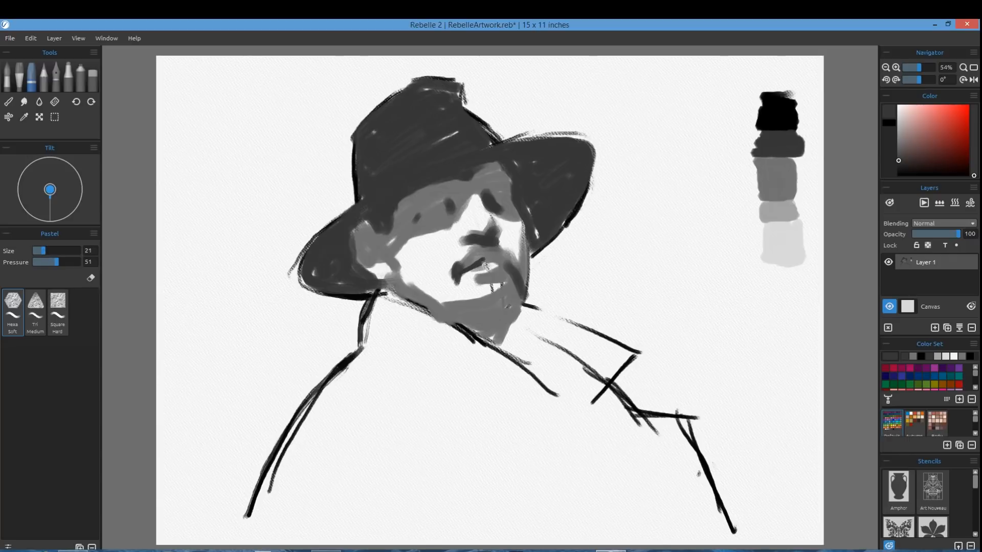
left_click_drag(485, 267, 511, 271)
mouse_move(521, 306)
left_mouse_down()
mouse_move(505, 344)
mouse_move(485, 335)
left_mouse_up()
left_click_drag(392, 254, 382, 232)
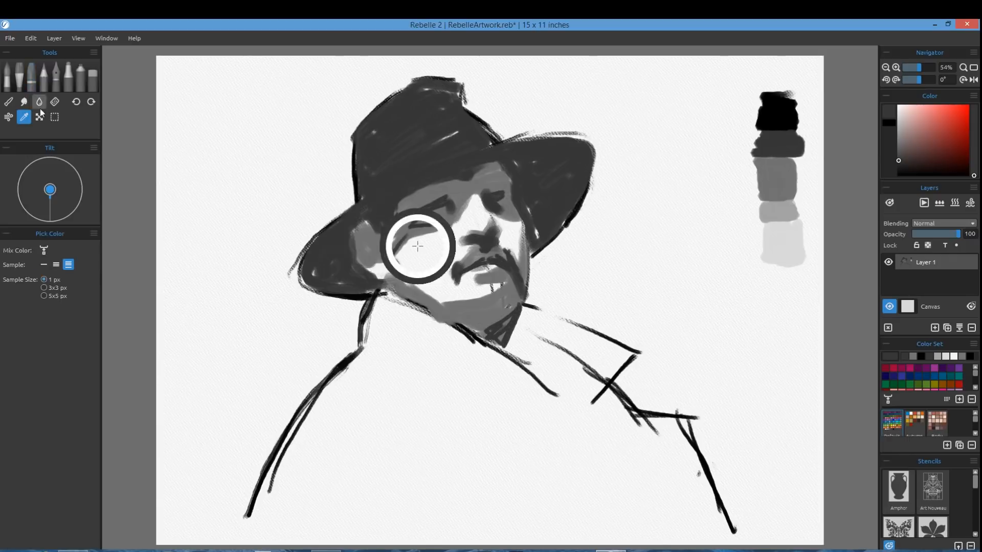
Step: Paint black shadows at size 31 around the ear, under the hat brim, along the right temple and in the eyes
left_click(766, 116, "alt")
left_click_drag(44, 250, 48, 251)
left_click_drag(346, 231, 374, 285)
left_click_drag(346, 279, 370, 294)
mouse_move(361, 205)
left_mouse_down()
mouse_move(449, 164)
mouse_move(534, 147)
left_mouse_up()
left_click_drag(495, 156, 523, 216)
left_click_drag(420, 212, 435, 210)
Step: Draw black accents on the collar beside the chin, the neck shadow and the underside of the jaw
left_click_drag(554, 321, 522, 307)
left_click_drag(523, 315, 509, 351)
left_click_drag(501, 317, 484, 350)
left_click_drag(377, 281, 485, 351)
Step: Outline the hat crown in black, fill the left brim's underside and mark both eyebrows
mouse_move(415, 78)
left_mouse_down()
mouse_move(350, 134)
mouse_move(355, 205)
mouse_move(379, 232)
left_mouse_up()
left_click_drag(372, 208, 303, 266)
mouse_move(303, 266)
left_mouse_down()
mouse_move(342, 235)
mouse_move(355, 278)
left_mouse_up()
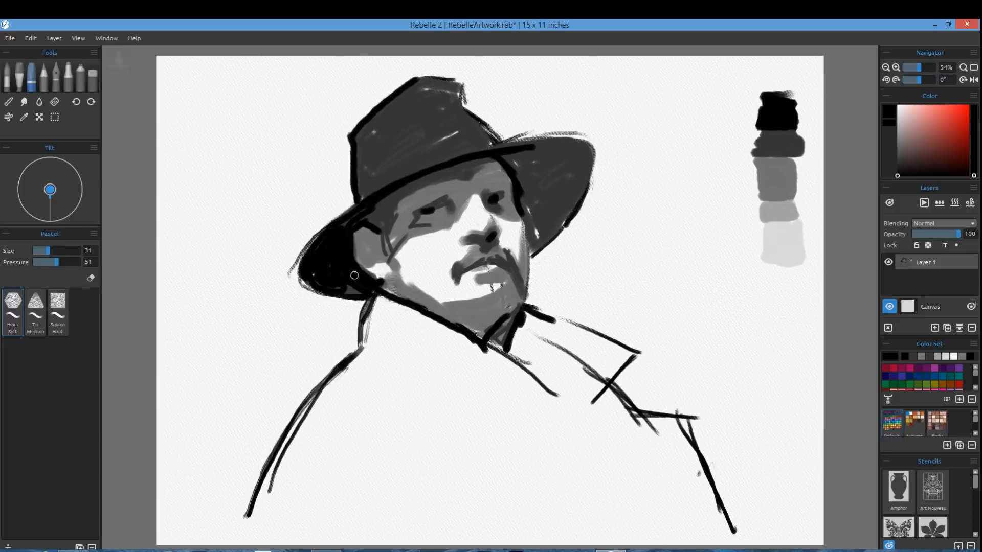
left_click_drag(412, 201, 427, 193)
left_click_drag(486, 183, 496, 181)
Step: Paint the left collar edge and fill the right collar flap with black at size 48
left_click_drag(48, 250, 55, 251)
left_click_drag(378, 300, 365, 345)
left_click_drag(366, 346, 469, 425)
left_click_drag(506, 345, 570, 429)
left_click_drag(570, 428, 626, 354)
mouse_move(626, 354)
left_mouse_down()
mouse_move(529, 311)
mouse_move(568, 352)
left_mouse_up()
Step: Paint light-gray halftones on the nose side, cheeks, jaw, chin and under the left eye
left_click(783, 210, "alt")
left_click_drag(469, 213, 447, 276)
left_click_drag(402, 255, 450, 295)
left_click_drag(460, 294, 478, 299)
left_click_drag(505, 223, 520, 251)
left_click_drag(405, 248, 429, 247)
Step: Paint thick black strokes along the left shoulder, lower collar edge, lapel and coat opening
key("i")
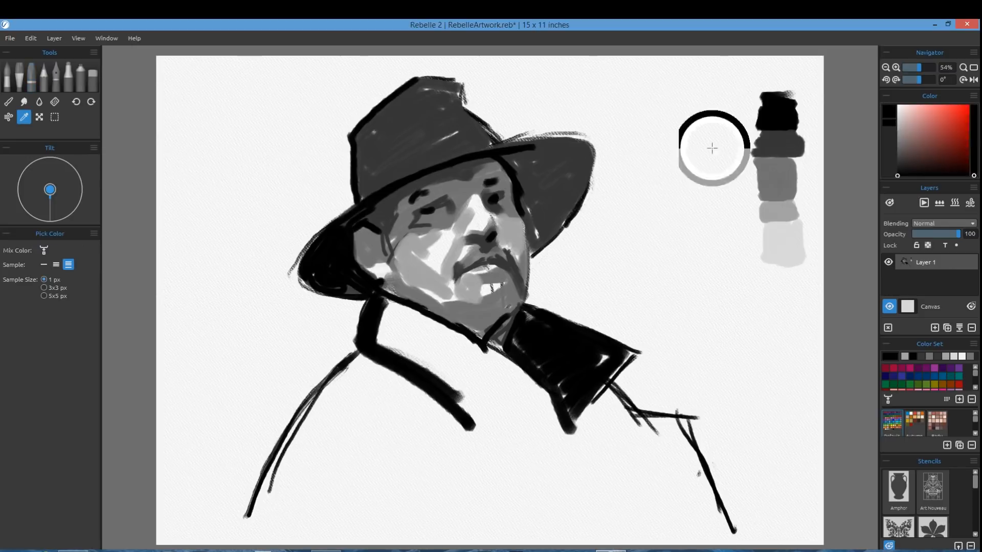
left_click(778, 110)
left_click_drag(292, 457, 371, 356)
left_click_drag(374, 358, 500, 458)
left_click_drag(445, 412, 512, 404)
left_click_drag(458, 330, 591, 504)
left_click_drag(586, 491, 618, 535)
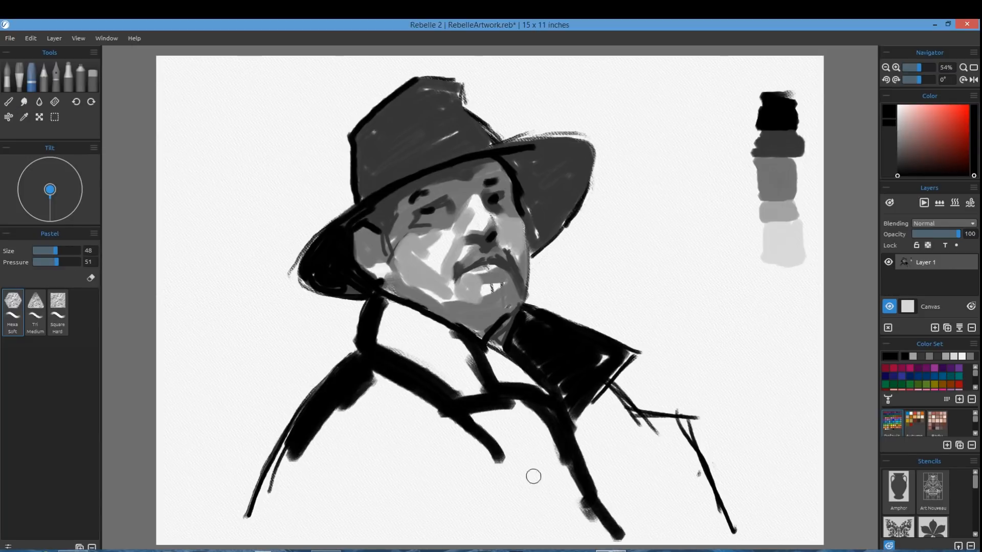
Step: Fill the left collar and the area below the neck with the dark-gray swatch
left_click(24, 117)
left_click(777, 144)
left_click_drag(382, 307, 484, 381)
left_click_drag(381, 335, 468, 391)
left_click_drag(496, 355, 531, 391)
Step: Fill the coat body, sleeves and lower edge with dark gray at size 72
key("bracketright")
left_click_drag(360, 388, 276, 494)
mouse_move(394, 393)
left_mouse_down()
mouse_move(493, 425)
mouse_move(593, 531)
left_mouse_up()
left_click_drag(609, 399, 612, 485)
mouse_move(613, 401)
left_mouse_down()
mouse_move(677, 426)
mouse_move(708, 531)
left_mouse_up()
left_click_drag(637, 443, 626, 517)
left_click_drag(461, 526, 385, 499)
left_click_drag(376, 443, 267, 482)
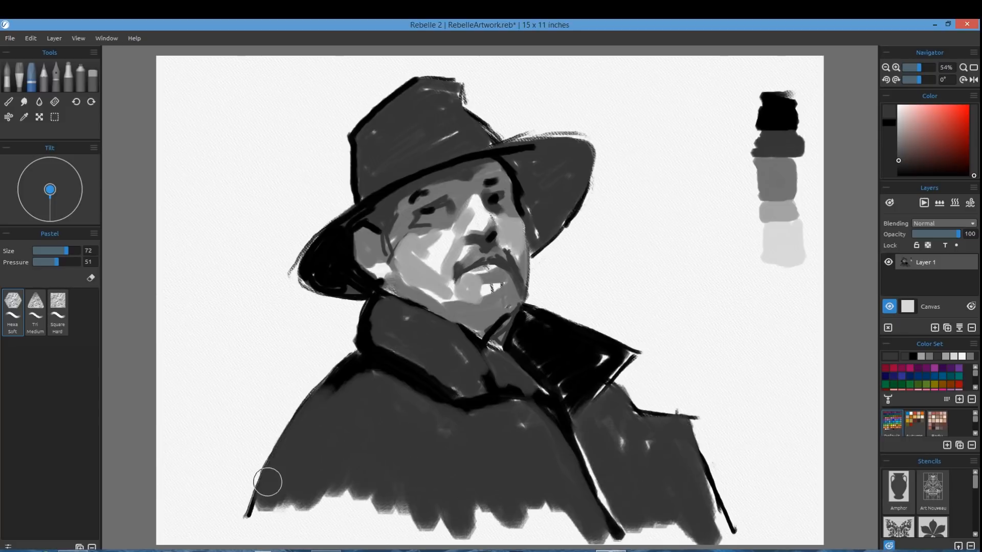
left_click_drag(280, 519, 581, 529)
Step: Shade the underside of the chin and jaw and both eye sockets with dark gray at size 29
key("bracketleft")
left_click_drag(451, 301, 491, 325)
left_click_drag(450, 311, 413, 304)
left_click_drag(456, 211, 443, 224)
left_click_drag(505, 196, 498, 214)
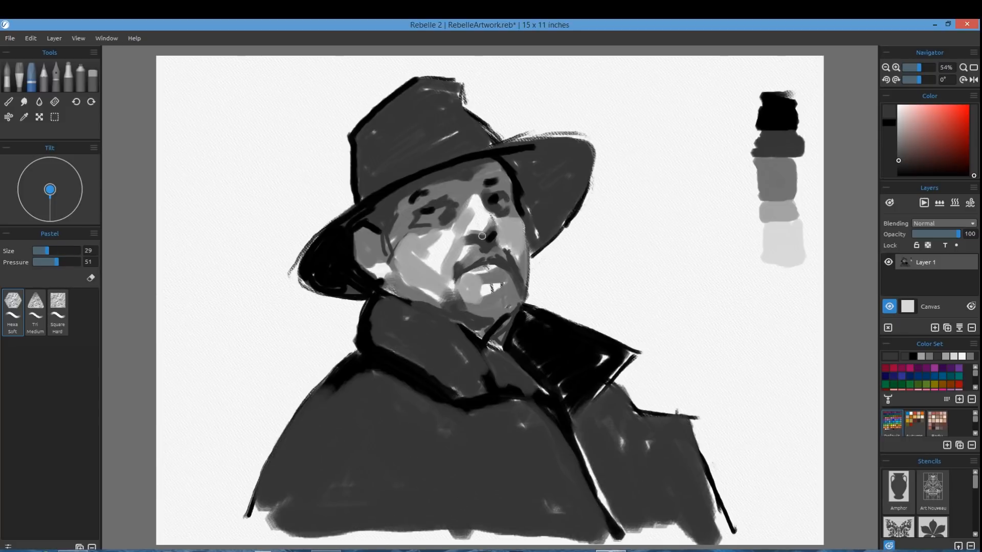
Step: Add dark-gray shading to the forehead, left temple, inner ear, neck and right jaw edge
left_click_drag(478, 165, 506, 172)
left_click_drag(407, 199, 396, 214)
mouse_move(374, 241)
left_mouse_down()
mouse_move(374, 259)
mouse_move(360, 248)
left_mouse_up()
left_click_drag(508, 306, 483, 330)
left_click_drag(529, 250, 527, 296)
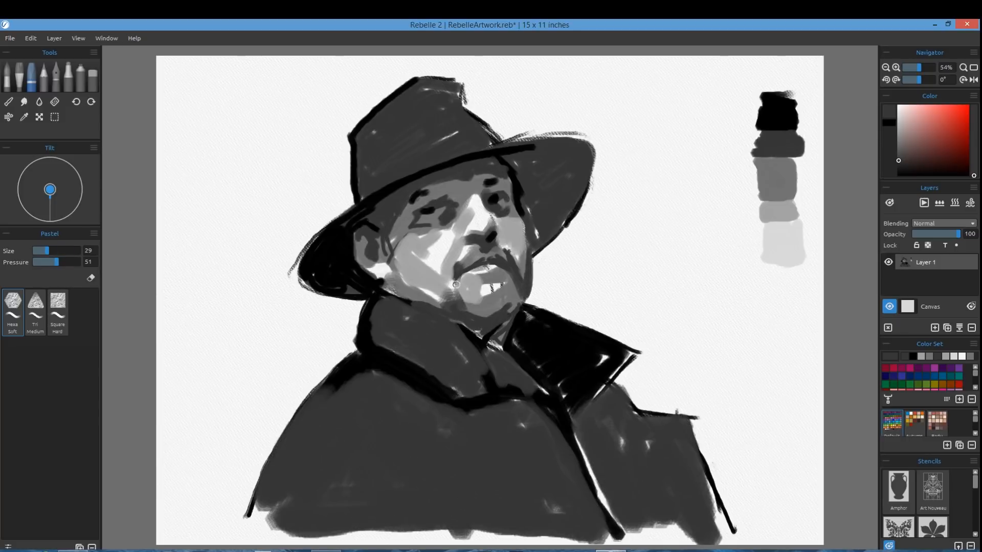
Step: Paint the goatee in dark gray around the mouth corners, lower lip and chin
left_click_drag(457, 284, 453, 301)
left_click_drag(482, 257, 503, 280)
left_click_drag(498, 276, 520, 303)
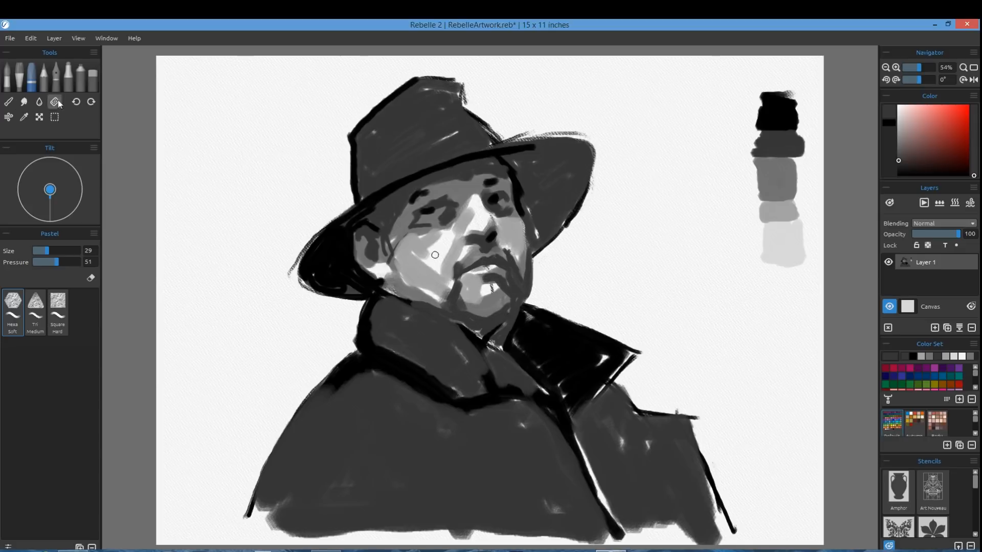
Step: Paint the nose bridge with the light-gray swatch and the left cheek highlight with the lightest gray
left_click(784, 217, "alt")
mouse_move(451, 232)
left_mouse_down()
mouse_move(436, 248)
mouse_move(430, 235)
mouse_move(463, 248)
mouse_move(474, 199)
left_mouse_up()
left_click(782, 236, "alt")
left_click_drag(443, 270, 432, 232)
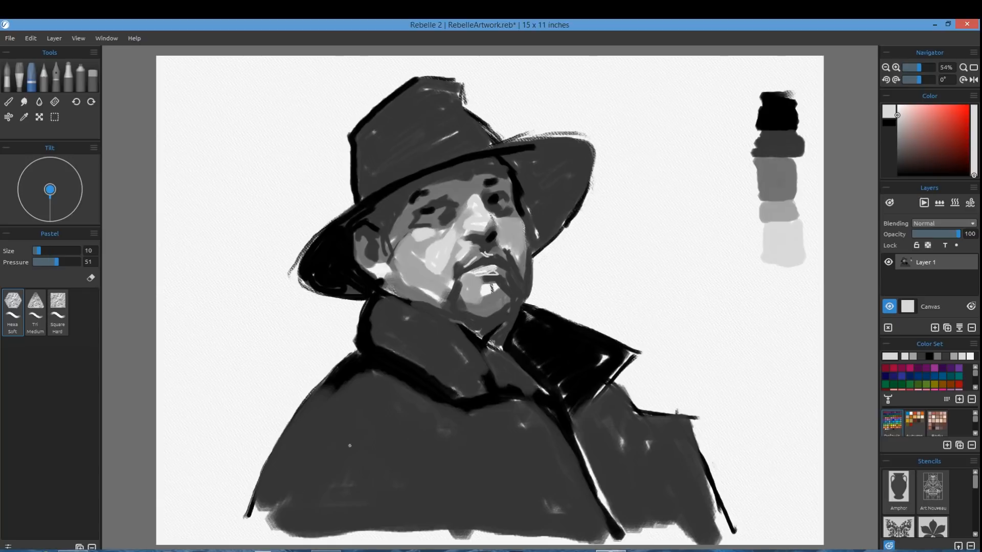
Step: Shade the left cheek, side of the face and chin with mid gray, enlarging the pastel to size 40
left_click(767, 167, "alt")
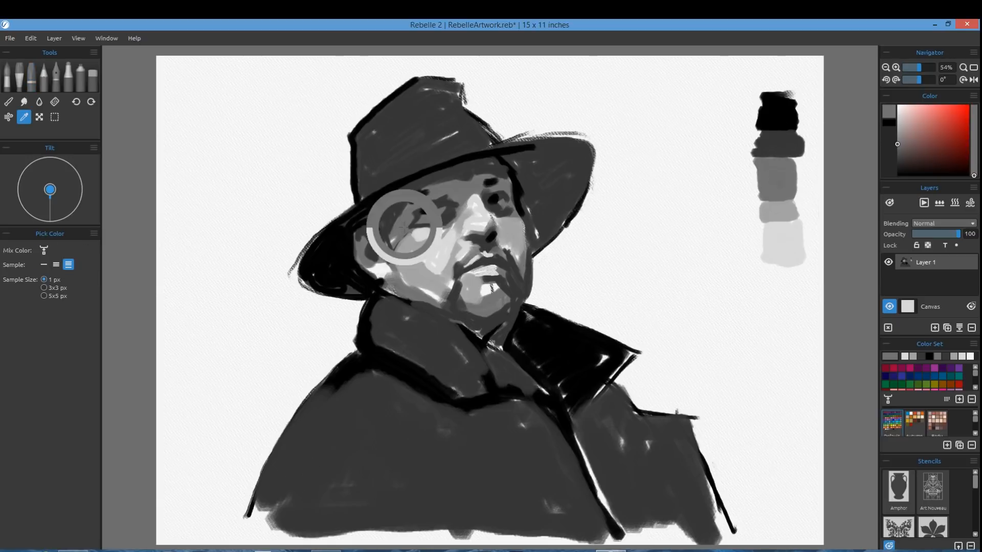
left_click_drag(420, 251, 436, 287)
left_click(52, 250)
left_click_drag(394, 245, 402, 281)
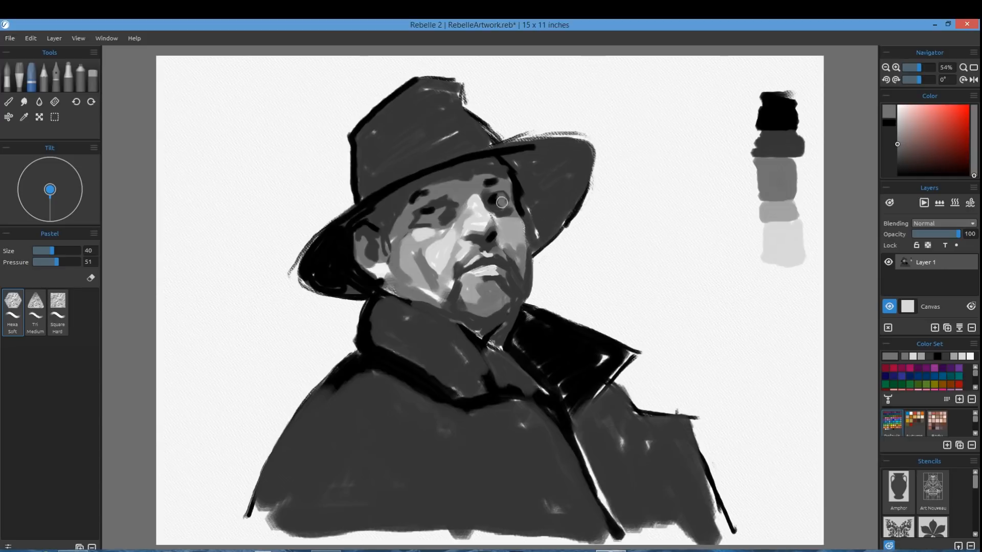
Step: Deepen the right brim, the left side and top of the crown, and the hat band with black
left_click(780, 111, "alt")
mouse_move(550, 188)
left_mouse_down()
mouse_move(519, 158)
mouse_move(586, 192)
left_mouse_up()
left_click_drag(390, 115, 365, 172)
left_click_drag(391, 133, 440, 77)
left_click_drag(409, 164, 504, 148)
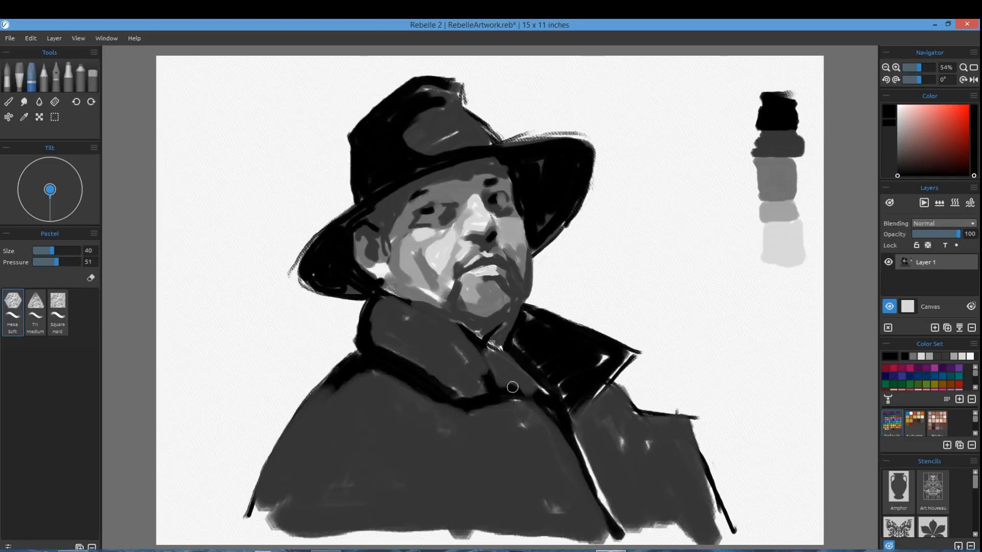
Step: Strengthen the coat opening, left shoulder, facial edge near the ear and left brim edge with black strokes
left_click_drag(491, 406, 603, 542)
left_click_drag(568, 417, 629, 545)
left_click_drag(333, 386, 245, 514)
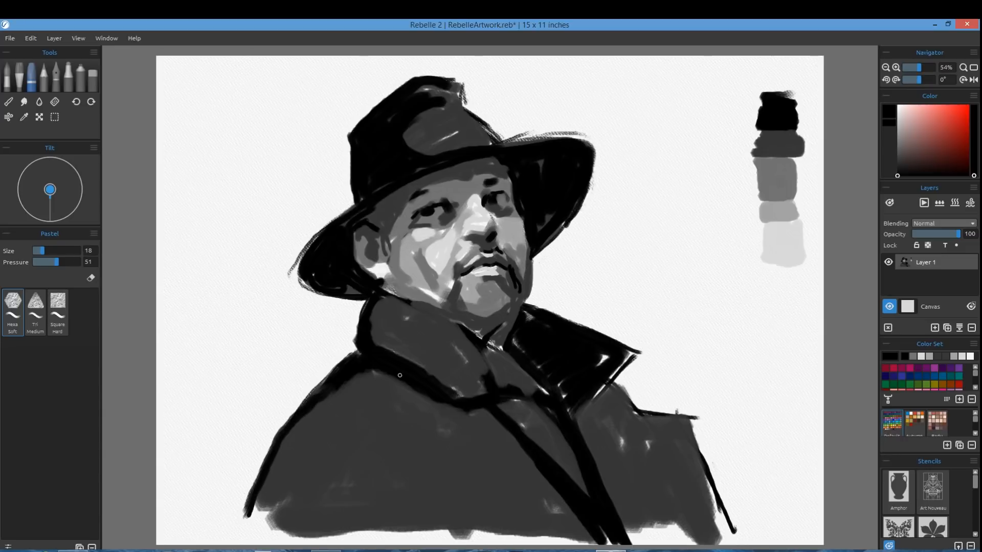
left_click_drag(392, 193, 369, 231)
left_click_drag(316, 239, 300, 284)
Step: Add a layer at 49% opacity and glaze dark gray at size 55 over the forehead, eyes, ear, cheeks and chin
left_click(935, 328)
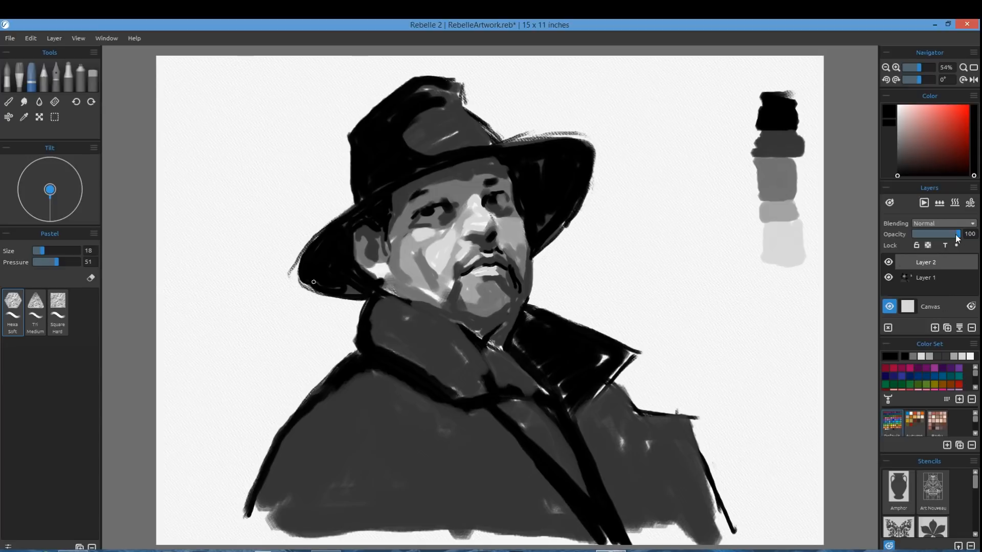
left_click_drag(958, 235, 936, 235)
left_click(778, 150, "alt")
left_click_drag(43, 251, 59, 251)
left_click_drag(405, 215, 478, 182)
left_click_drag(481, 183, 504, 202)
mouse_move(440, 221)
left_mouse_down()
mouse_move(405, 219)
mouse_move(355, 259)
left_mouse_up()
left_click_drag(506, 294, 490, 324)
mouse_move(427, 268)
left_mouse_down()
mouse_move(397, 248)
mouse_move(435, 299)
left_mouse_up()
left_click_drag(513, 208, 530, 240)
Step: Glaze black over the upper forehead, hat crown, left temple and both eye sockets on the translucent layer
left_click(778, 112, "alt")
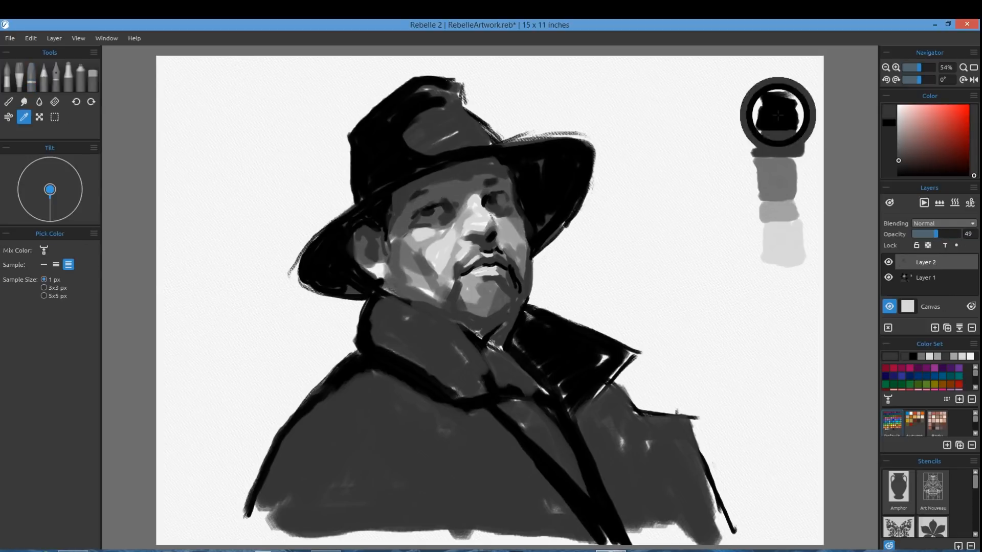
mouse_move(395, 200)
left_mouse_down()
mouse_move(498, 167)
mouse_move(510, 184)
left_mouse_up()
left_click_drag(435, 115, 483, 140)
left_click_drag(393, 236, 413, 204)
left_click_drag(414, 217, 450, 206)
left_click_drag(488, 197, 517, 219)
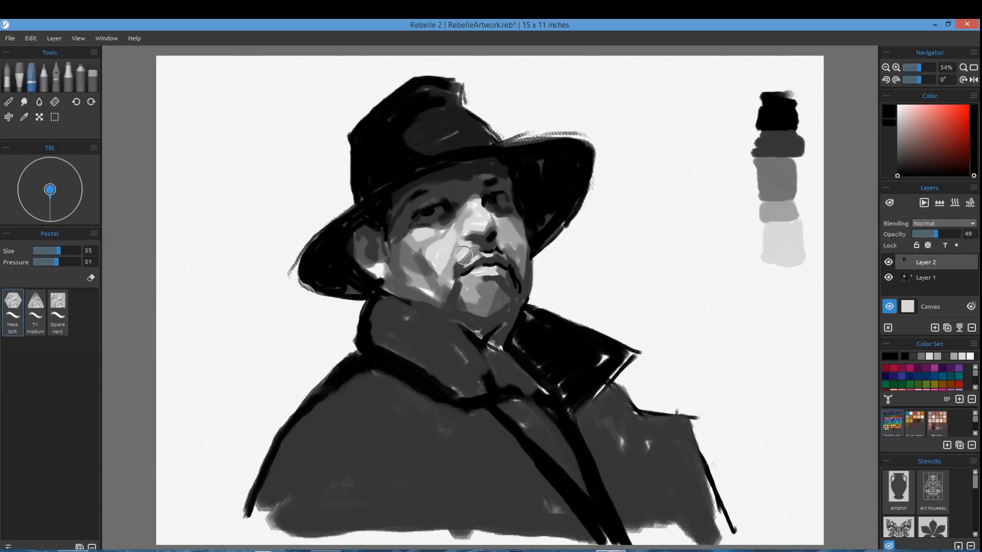
Step: Soften the nose, cheeks and lower eye areas with dark-gray shading at size 31
left_click(784, 145, "alt")
left_click_drag(58, 251, 47, 251)
left_click_drag(476, 226, 445, 275)
left_click_drag(395, 242, 440, 228)
left_click_drag(492, 215, 512, 223)
left_click_drag(527, 222, 518, 230)
left_click_drag(487, 227, 475, 231)
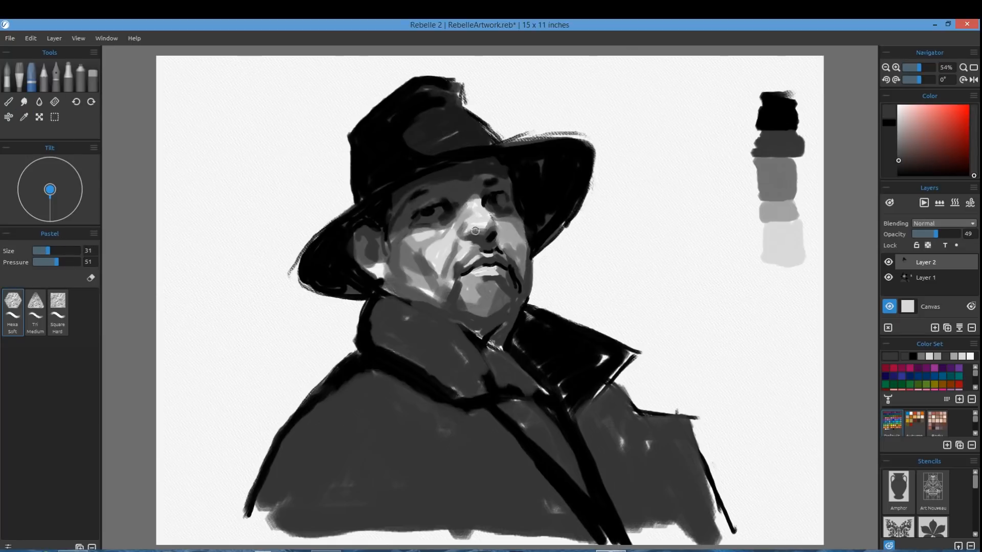
Step: Darken the chin, lower jaw and neck shadow with translucent black strokes
left_click(780, 107, "alt")
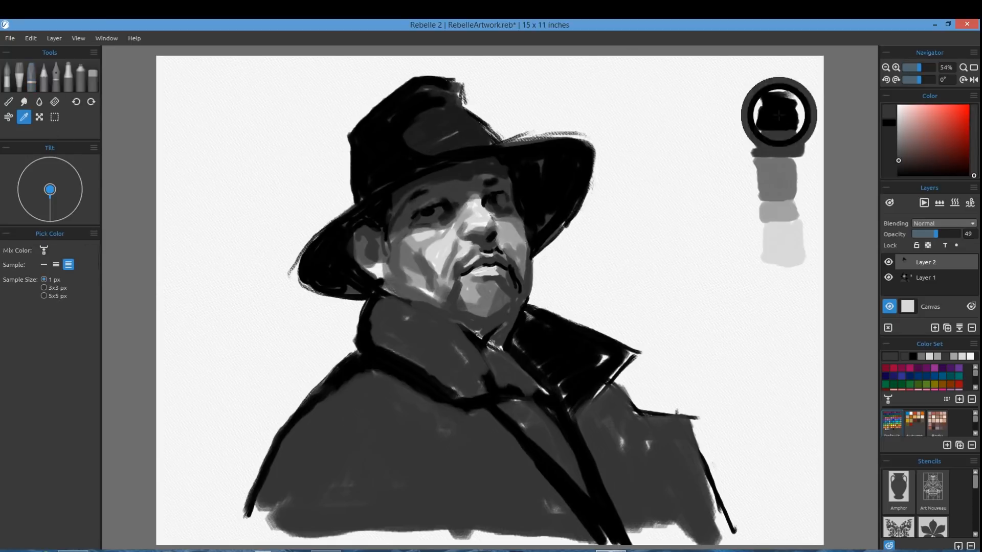
mouse_move(481, 279)
left_mouse_down()
mouse_move(517, 309)
mouse_move(495, 342)
left_mouse_up()
mouse_move(456, 290)
left_mouse_down()
mouse_move(456, 314)
mouse_move(489, 328)
left_mouse_up()
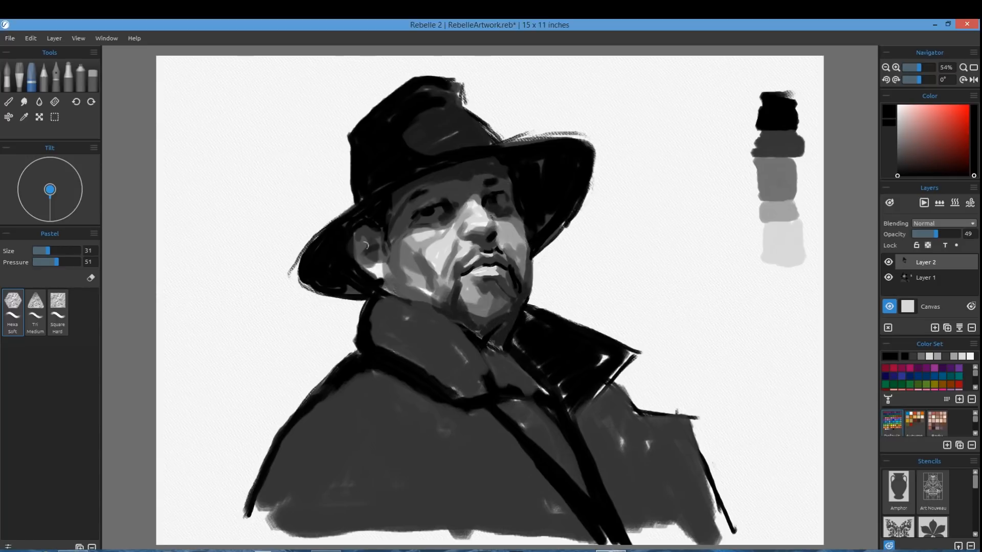
Step: Glaze translucent black over the collar, lapels and whole coat, enlarging the pastel to size 57
left_click_drag(377, 313, 376, 339)
left_click_drag(48, 251, 60, 251)
mouse_move(385, 307)
left_mouse_down()
mouse_move(450, 344)
mouse_move(475, 389)
left_mouse_up()
left_click_drag(501, 414, 557, 471)
left_click_drag(366, 381, 271, 501)
left_click_drag(329, 522, 409, 522)
left_click_drag(461, 440, 512, 540)
left_click_drag(441, 466, 665, 486)
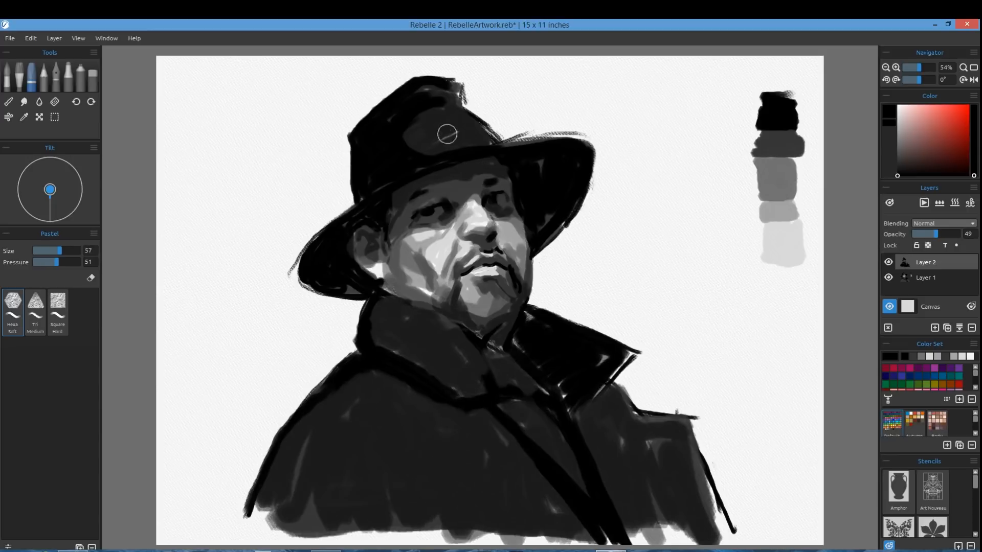
Step: Merge the shading layer down and add a new layer at 55% opacity
left_click(960, 328)
left_click(935, 328)
left_click_drag(949, 234, 938, 235)
Step: Darken both eyebrows with black pastel strokes at size 22
left_click_drag(60, 251, 44, 251)
left_click_drag(486, 183, 497, 181)
left_click_drag(445, 188, 427, 187)
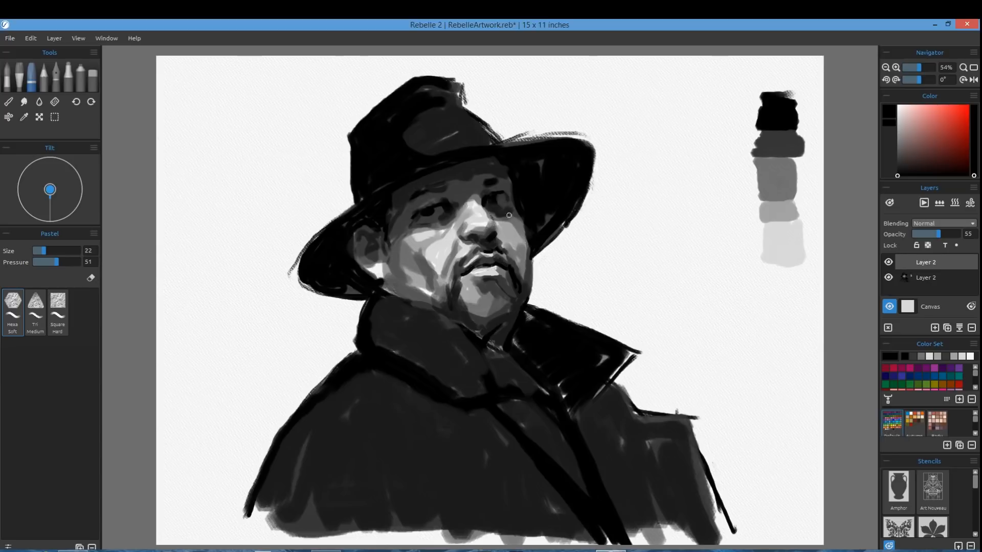
Step: Darken the neck shadow and the front of the hat crown with black strokes, adjust the layer opacity, and merge it down
mouse_move(451, 334)
left_mouse_down()
mouse_move(463, 314)
mouse_move(497, 344)
left_mouse_up()
left_click_drag(458, 94, 498, 142)
mouse_move(941, 262)
left_mouse_down()
mouse_move(942, 278)
mouse_move(935, 264)
left_mouse_up()
left_click(947, 264)
left_click(959, 328)
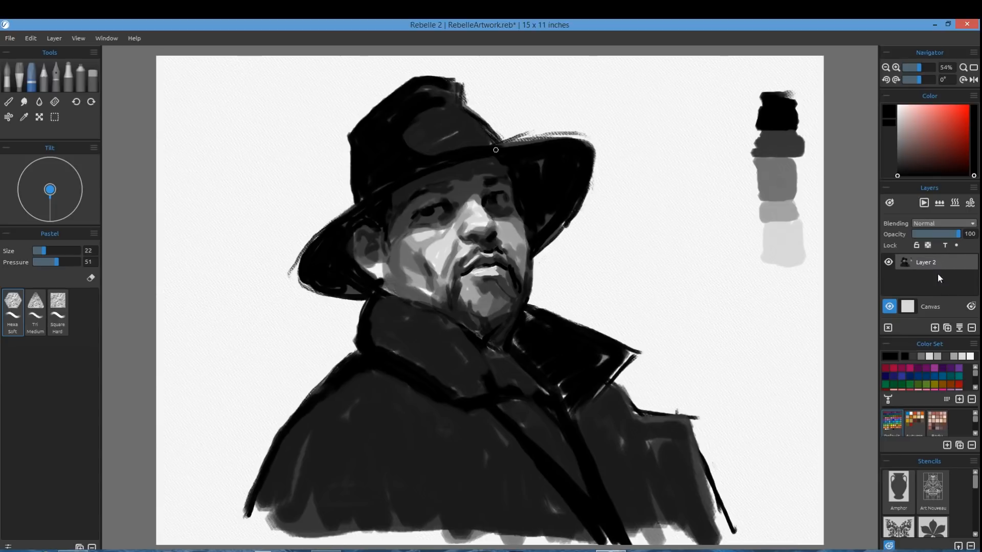
Step: Sample the mid-gray swatch and start the background along the hat brim, jaw, shoulder and hat crown edges
left_click(781, 179, "alt")
left_click_drag(297, 256, 295, 282)
left_click_drag(538, 260, 532, 302)
left_click_drag(571, 227, 536, 259)
left_click_drag(363, 302, 313, 388)
left_click_drag(342, 133, 348, 188)
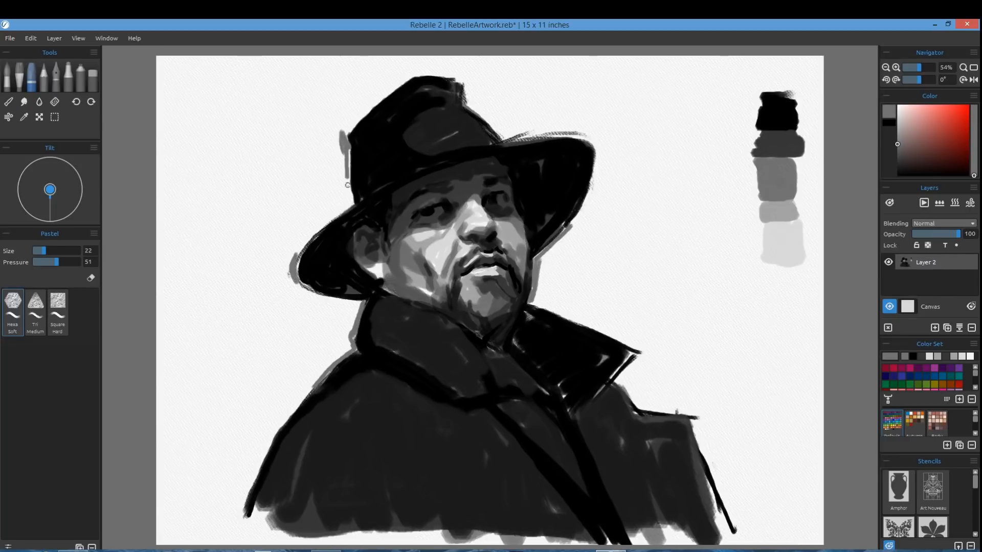
Step: Enlarge the pastel to size 46 and block in mid-gray background around the shoulders and hat
left_click_drag(44, 250, 55, 251)
mouse_move(289, 294)
left_mouse_down()
mouse_move(355, 310)
mouse_move(274, 400)
left_mouse_up()
left_click_drag(542, 240, 685, 409)
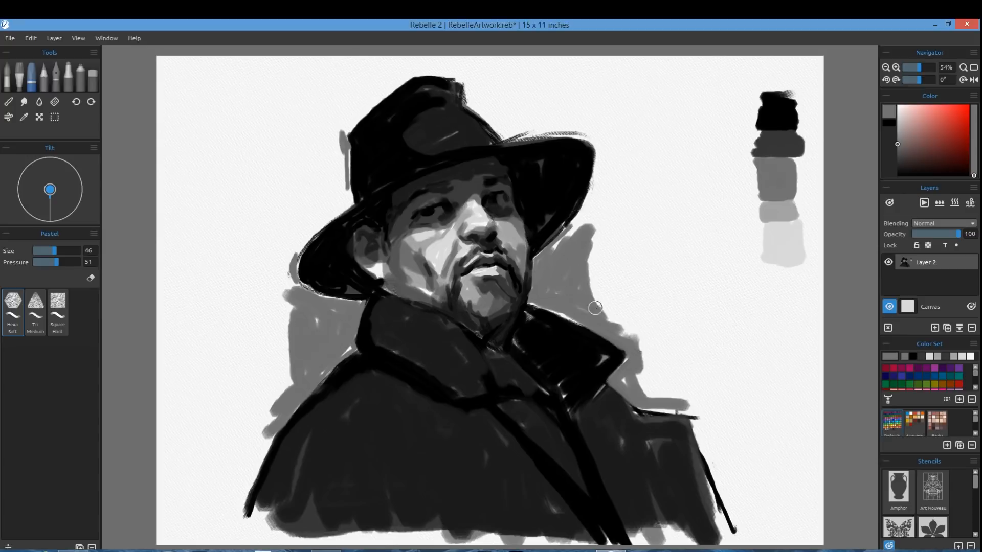
left_click_drag(601, 174, 573, 241)
left_click_drag(338, 123, 278, 322)
mouse_move(330, 139)
left_mouse_down()
mouse_move(476, 69)
mouse_move(606, 131)
mouse_move(606, 235)
left_mouse_up()
Step: Enlarge the pastel further and fill the rest of the background around the figure with mid-gray, leaving the value swatches uncovered
left_click_drag(54, 250, 63, 251)
mouse_move(364, 62)
left_mouse_down()
mouse_move(348, 69)
mouse_move(296, 200)
left_mouse_up()
mouse_move(484, 60)
left_mouse_down()
mouse_move(256, 110)
mouse_move(256, 328)
left_mouse_up()
mouse_move(237, 64)
left_mouse_down()
mouse_move(243, 491)
mouse_move(205, 512)
left_mouse_up()
mouse_move(483, 59)
left_mouse_down()
mouse_move(640, 274)
mouse_move(681, 404)
mouse_move(695, 81)
mouse_move(719, 333)
left_mouse_up()
mouse_move(169, 58)
left_mouse_down()
mouse_move(214, 507)
mouse_move(161, 496)
left_mouse_up()
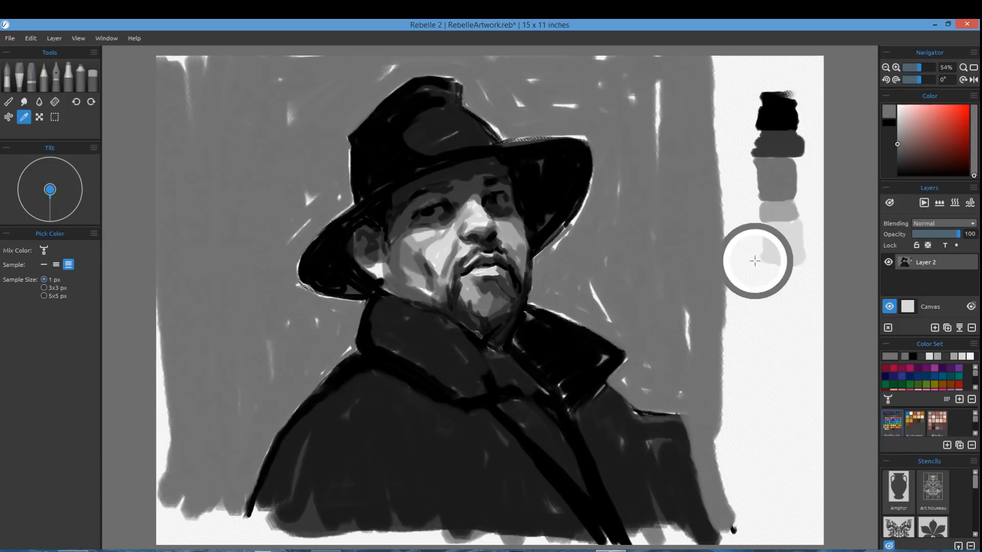
Step: Sample the light-gray swatch, add a new layer at 53% opacity, and glaze the cheek beside the nose, reducing the pastel to size 28
left_click(783, 207, "alt")
left_click(935, 328)
left_click_drag(958, 234, 938, 234)
left_click_drag(445, 234, 435, 251)
key("bracketleft")
key("bracketleft")
key("bracketleft")
key("bracketleft")
key("bracketleft")
key("bracketleft")
key("bracketleft")
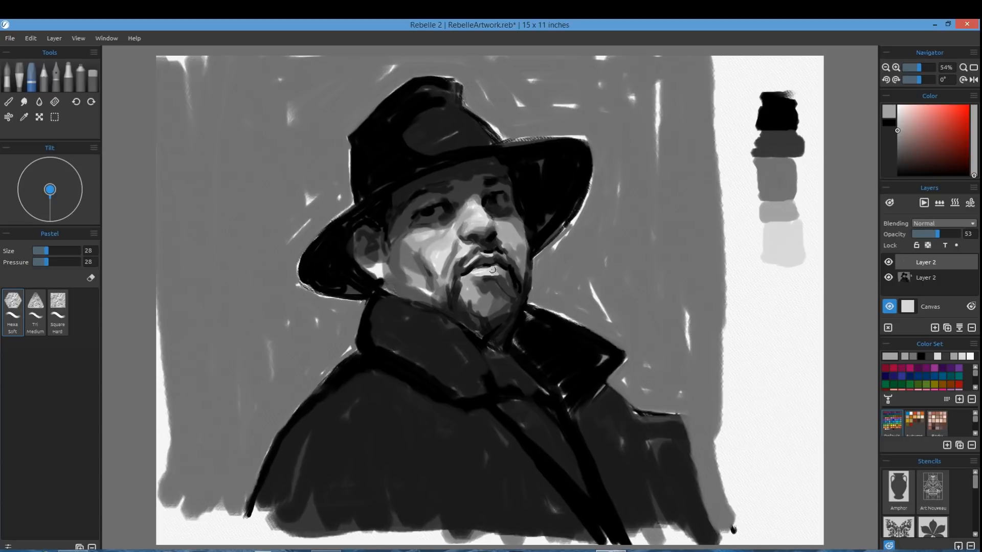
Step: Glaze light and mid-gray strokes over the cheeks and far side of the face, and tone down the white patch under the ear
left_click_drag(460, 249, 431, 298)
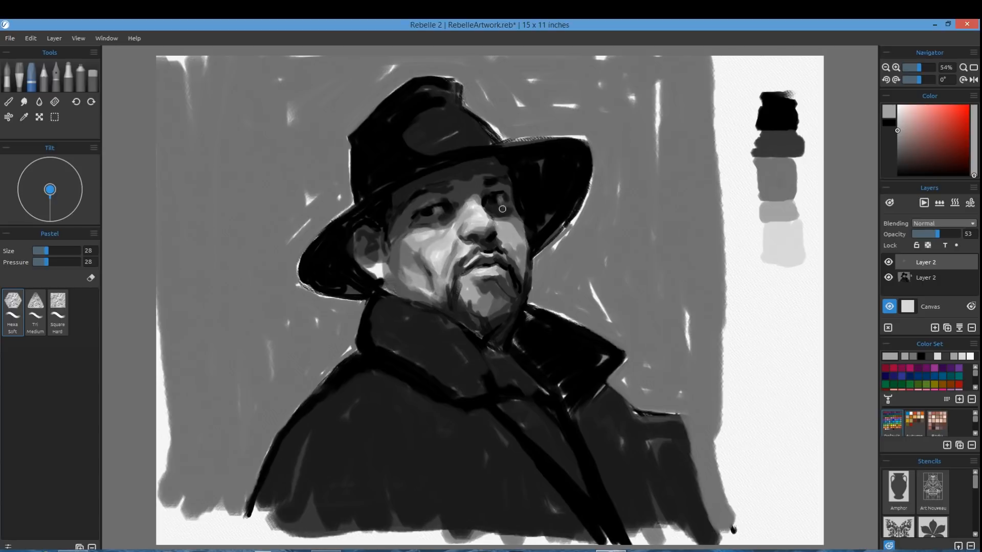
left_click(392, 233, "alt")
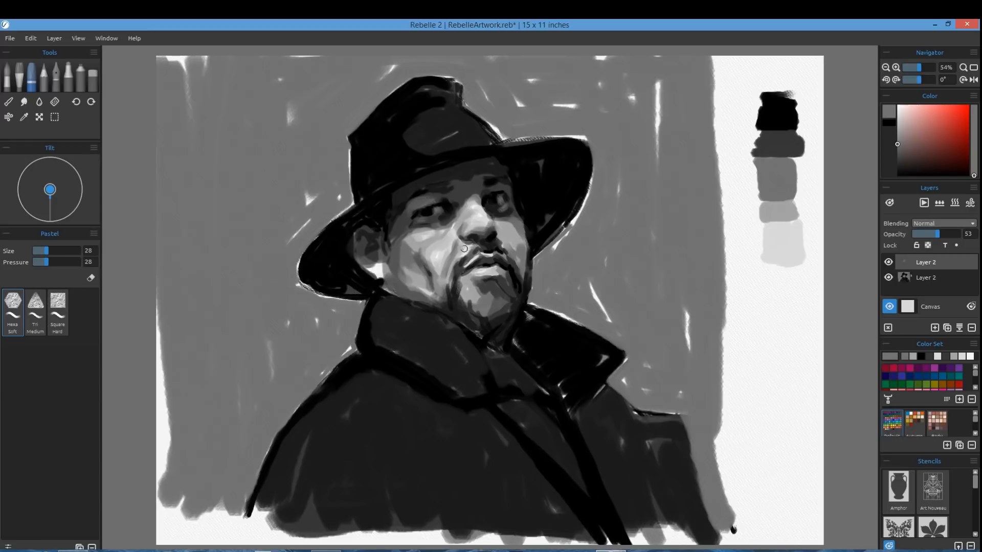
left_click_drag(523, 237, 527, 279)
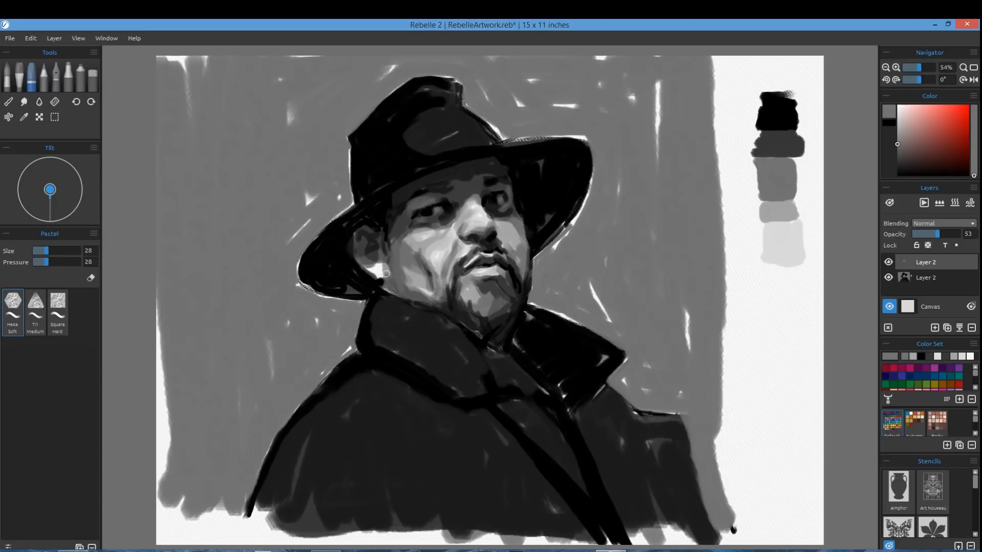
left_click(786, 159, "alt")
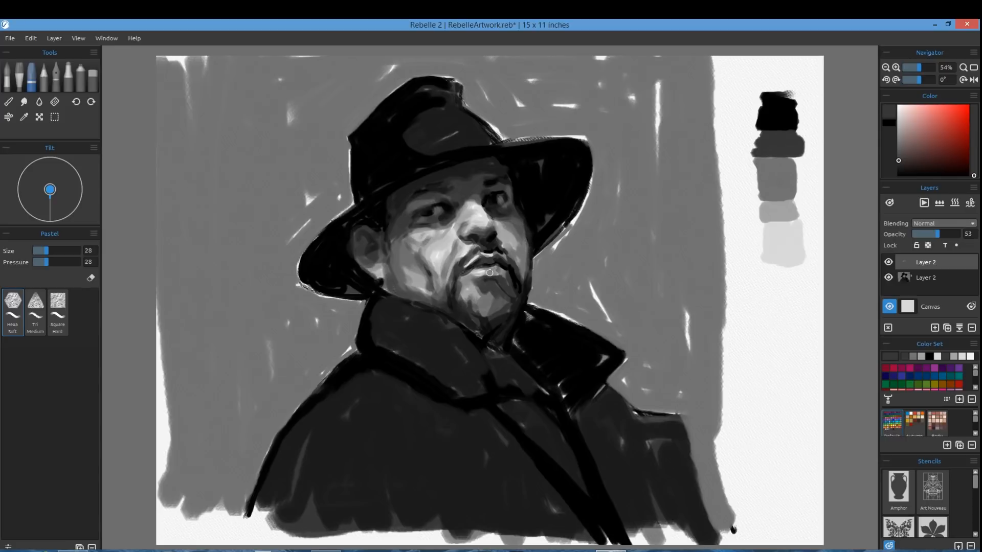
Step: Soften the temple, chin and lower jaw with translucent strokes of the mid-gray swatch
left_click(782, 166, "alt")
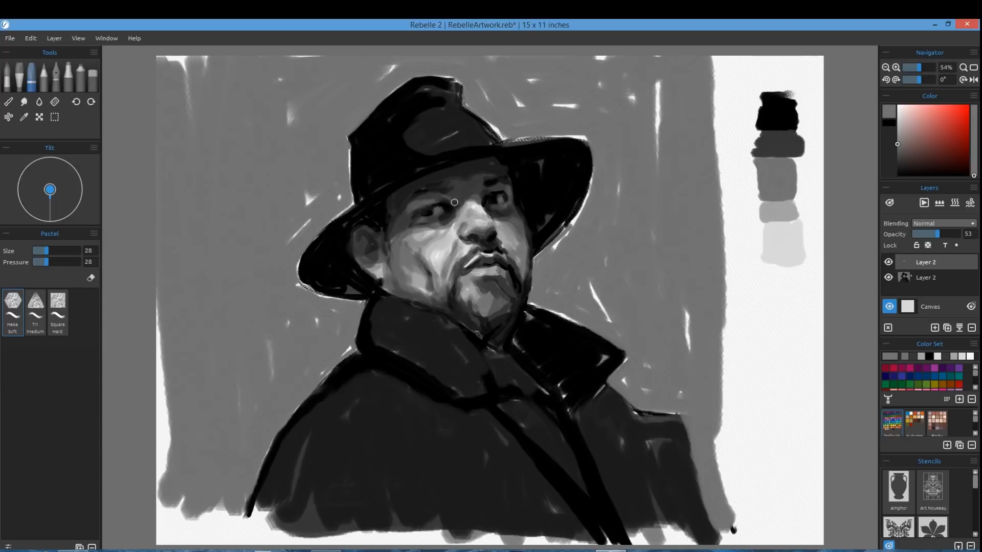
left_click_drag(392, 213, 388, 230)
left_click_drag(501, 312, 484, 328)
left_click_drag(435, 290, 437, 297)
Step: Sample dark gray from the forehead and shade the cheek, beard and brow area, raising the pastel pressure to 43
left_click(473, 161, "alt")
left_click_drag(396, 246, 404, 259)
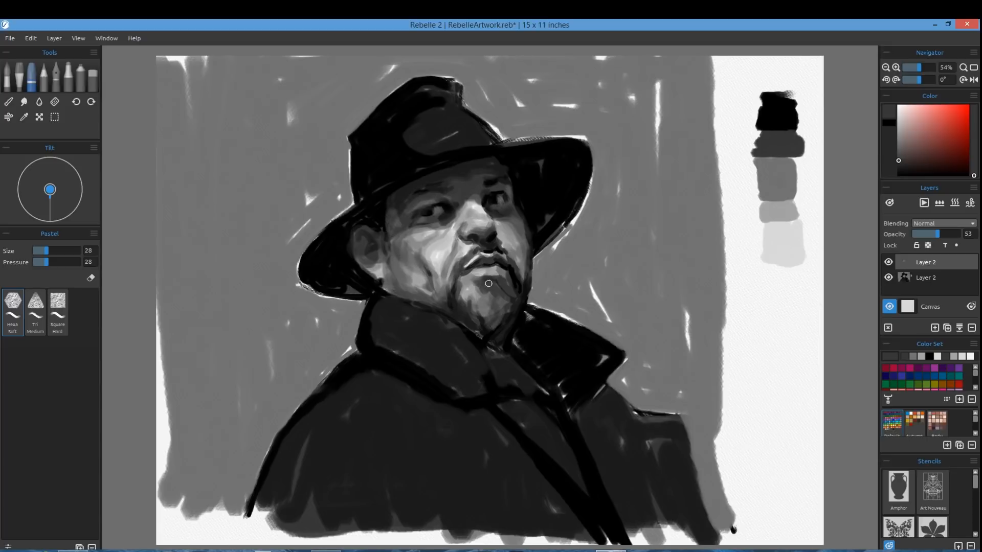
left_click_drag(489, 284, 442, 304)
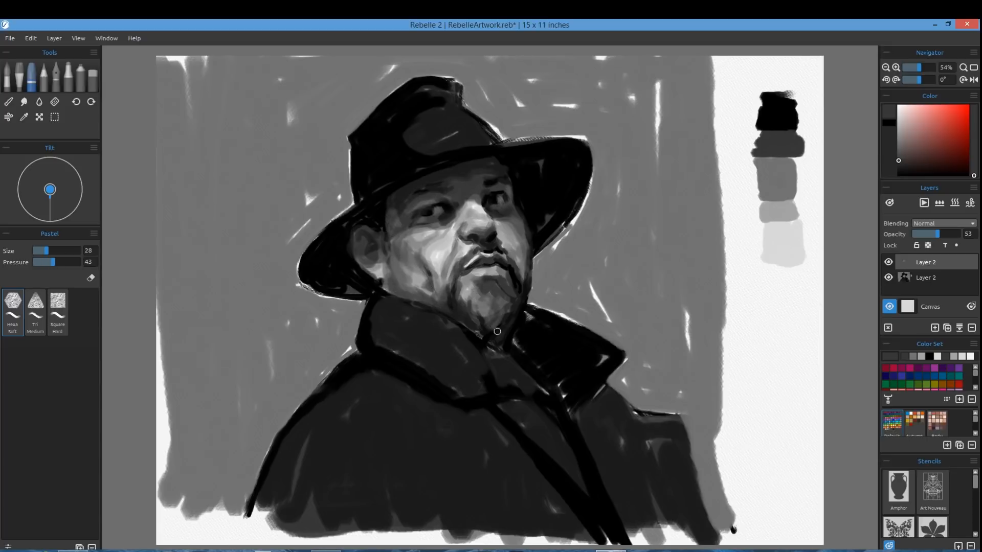
left_click_drag(445, 199, 444, 170)
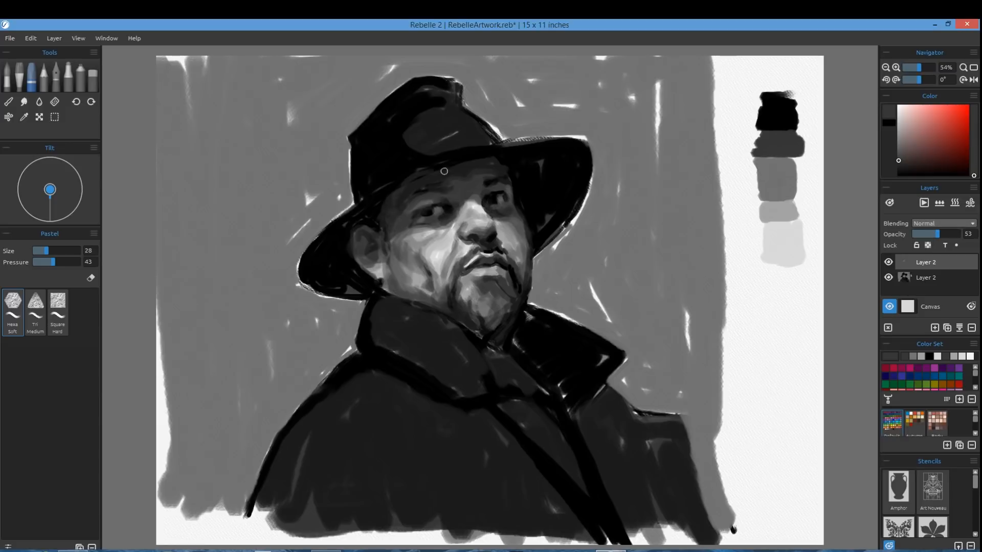
Step: Raise the layer opacity to 76% and darken the jawline and chin beard with the dark-gray swatch
left_click(948, 233)
left_click(776, 195, "alt")
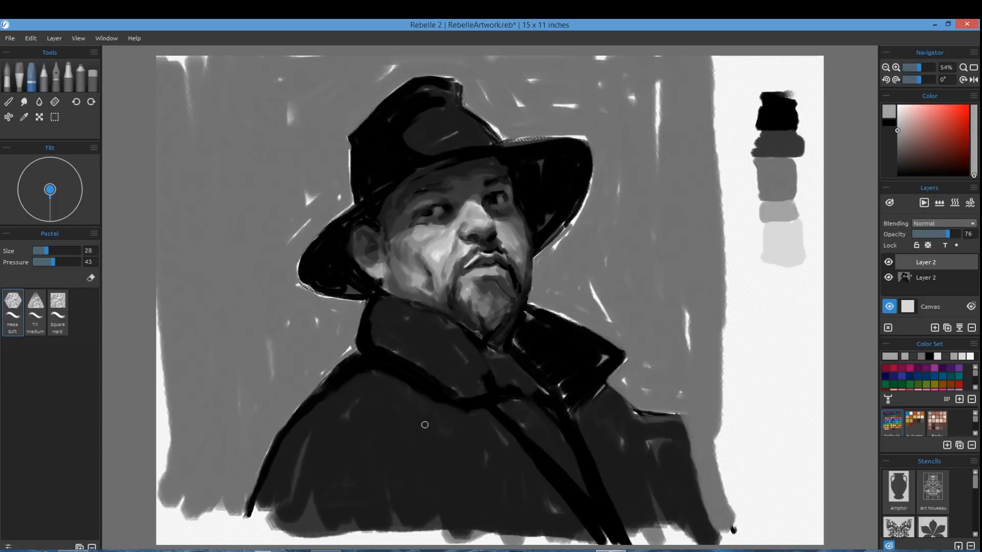
left_click(778, 147, "alt")
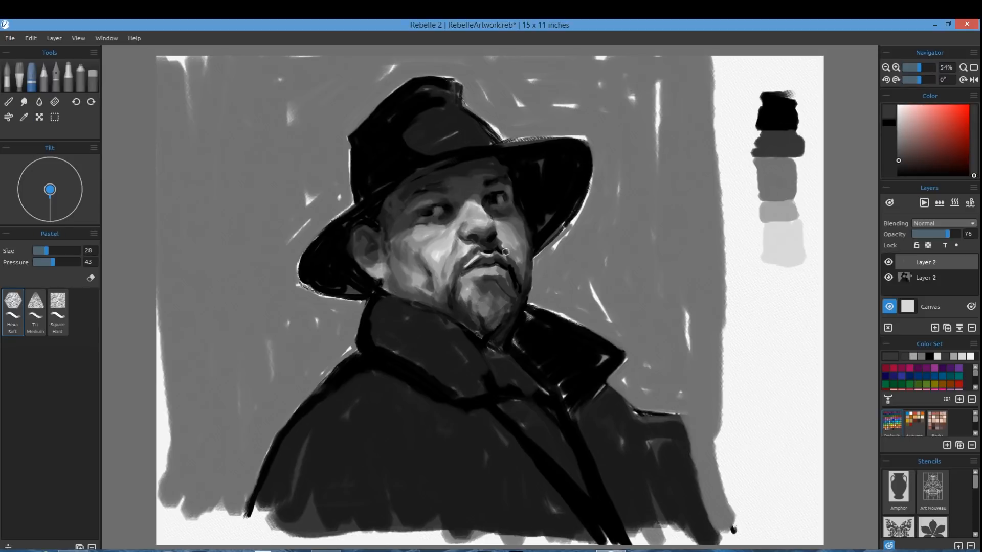
left_click_drag(427, 305, 424, 292)
left_click_drag(486, 295, 476, 312)
Step: Sample the black swatch and reinforce the hat brim, hat crown edge and coat collar
left_click(778, 108, "alt")
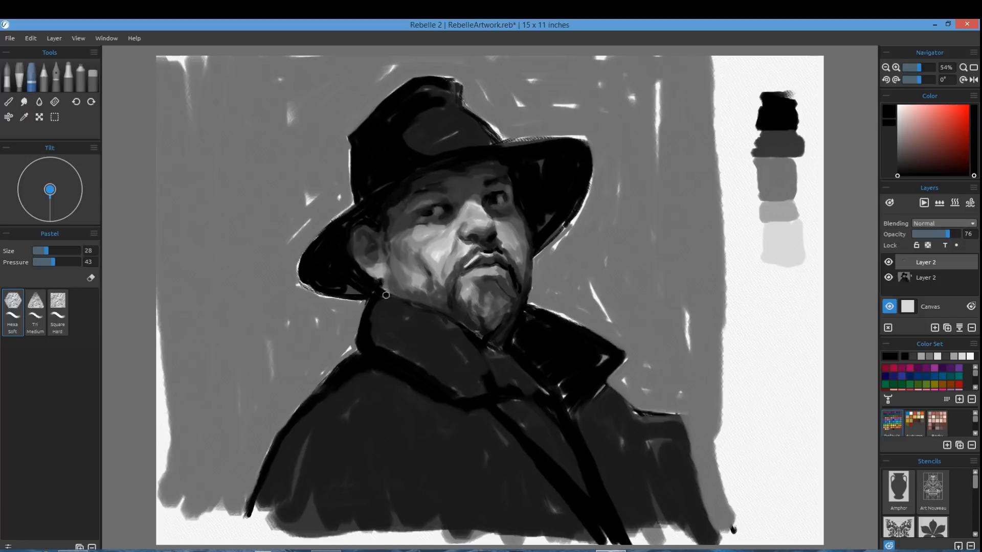
mouse_move(356, 207)
left_mouse_down()
mouse_move(307, 246)
mouse_move(358, 358)
mouse_move(414, 342)
mouse_move(476, 368)
mouse_move(573, 450)
mouse_move(519, 382)
left_mouse_up()
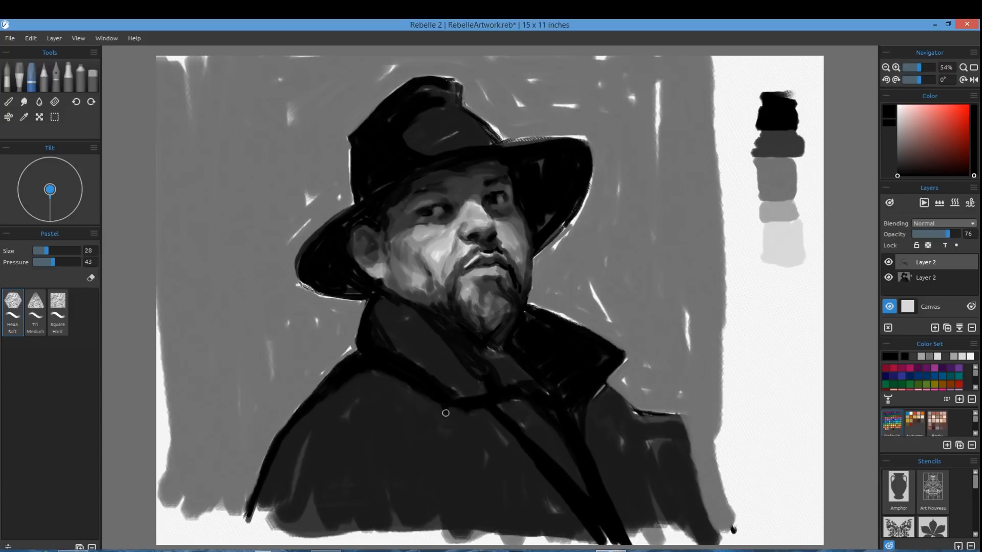
mouse_move(352, 140)
left_mouse_down()
mouse_move(352, 204)
mouse_move(387, 98)
left_mouse_up()
Step: Draw black fold and edge lines down the coat's lapels, front opening and both sleeves
left_click_drag(611, 388, 692, 534)
left_click_drag(615, 386, 664, 480)
left_click_drag(621, 516, 640, 544)
left_click_drag(491, 417, 593, 541)
left_click_drag(263, 455, 240, 543)
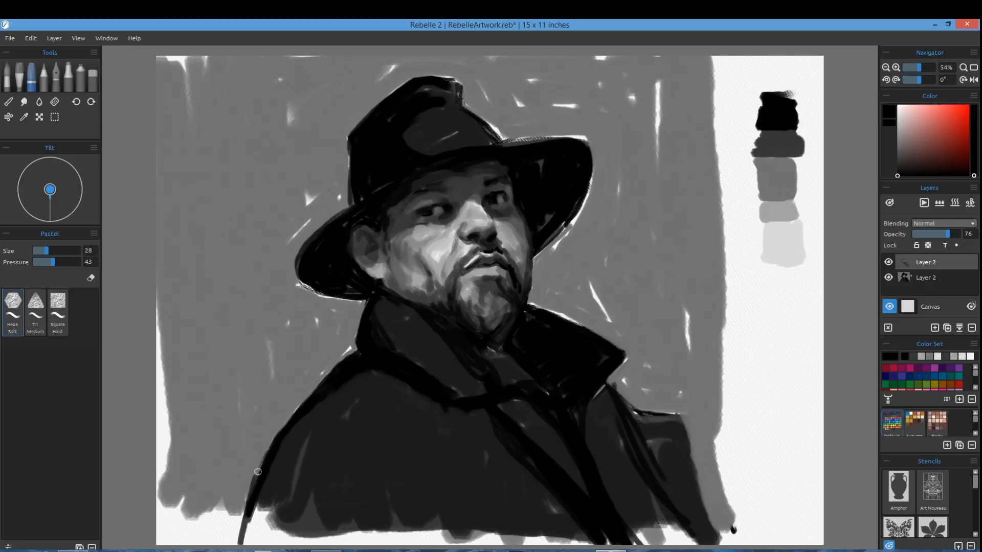
left_click_drag(258, 472, 243, 543)
Step: Clean up the hat brim edges with black and deepen the chin beard, jawline and mustache
left_click_drag(562, 220, 522, 261)
left_click_drag(592, 158, 582, 204)
left_click_drag(496, 145, 543, 140)
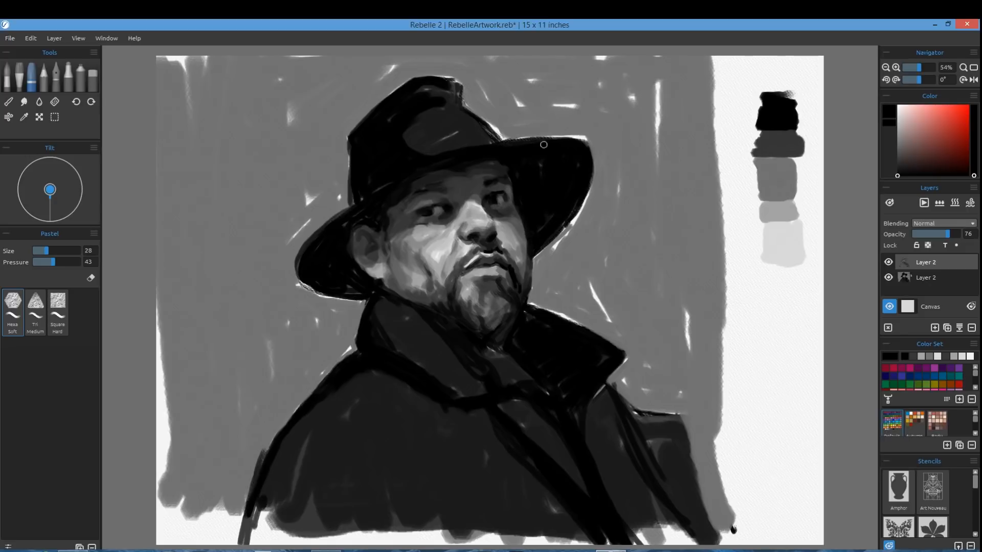
left_click_drag(503, 303, 505, 311)
left_click_drag(439, 291, 426, 304)
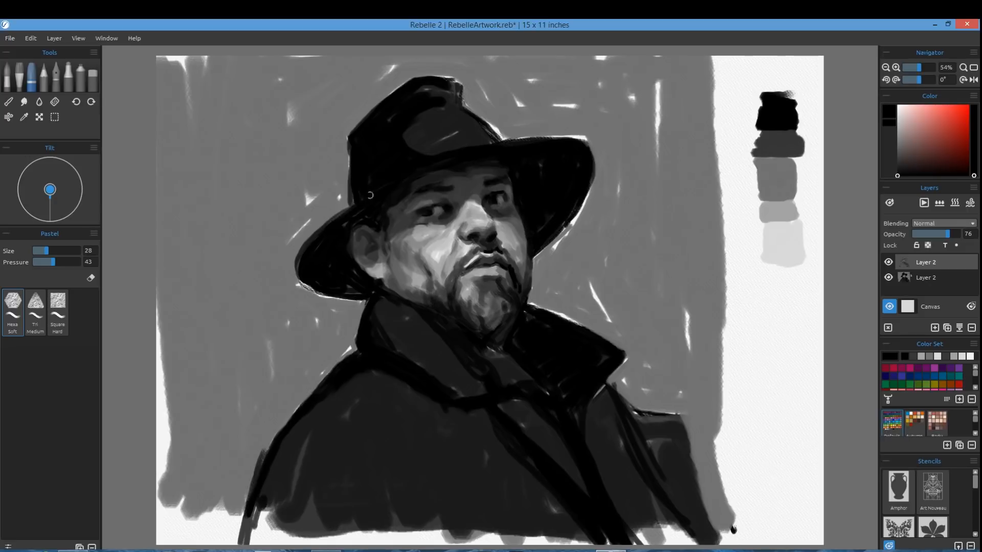
left_click_drag(349, 205, 303, 246)
left_click_drag(456, 263, 456, 304)
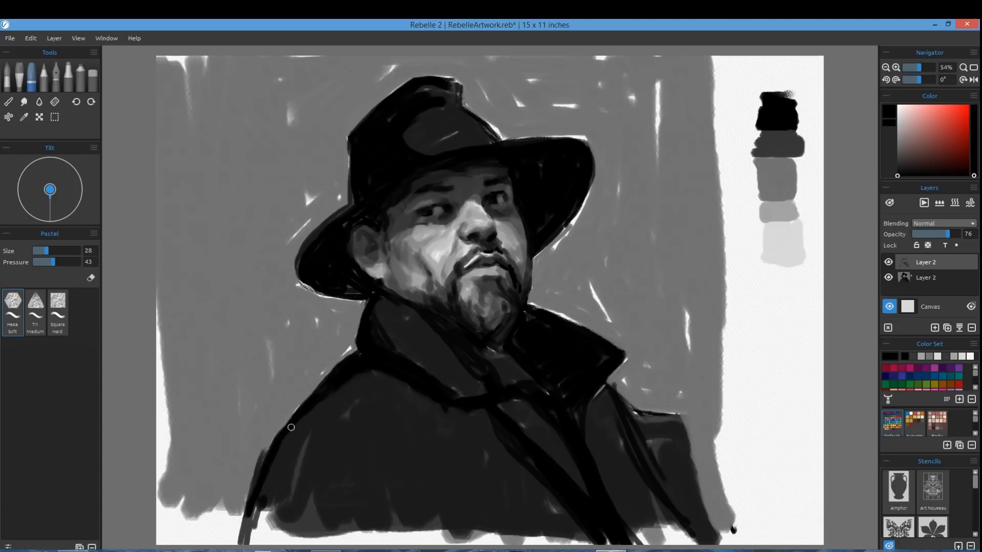
Step: Merge the shading layer down and add a new layer at 45% opacity
left_click(959, 328)
left_click(935, 328)
left_click_drag(959, 234, 934, 235)
Step: Glaze translucent black over the sideburn, forehead under the brim, chin and outer eye area
left_click_drag(388, 253, 389, 235)
left_click_drag(415, 185, 469, 175)
left_click_drag(501, 307, 496, 335)
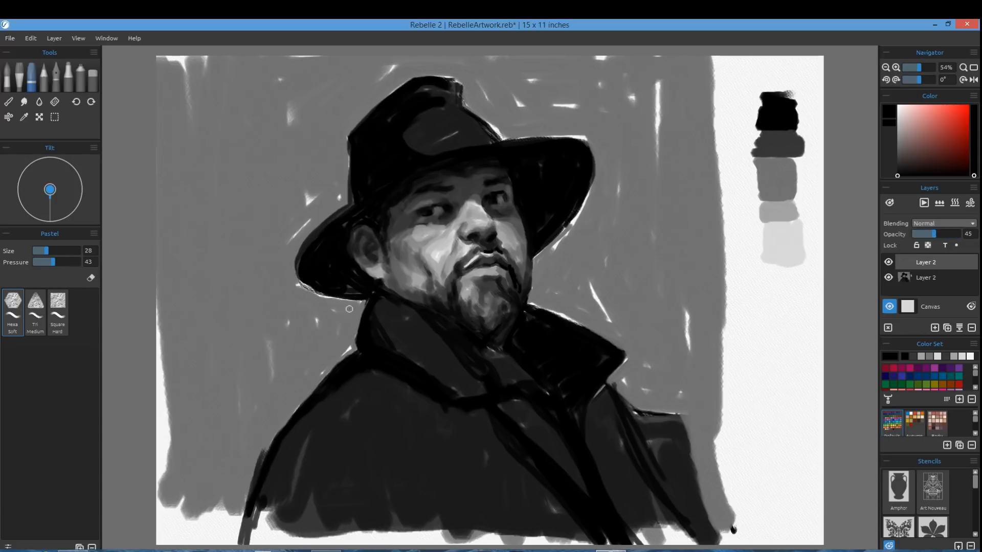
left_click_drag(409, 215, 413, 224)
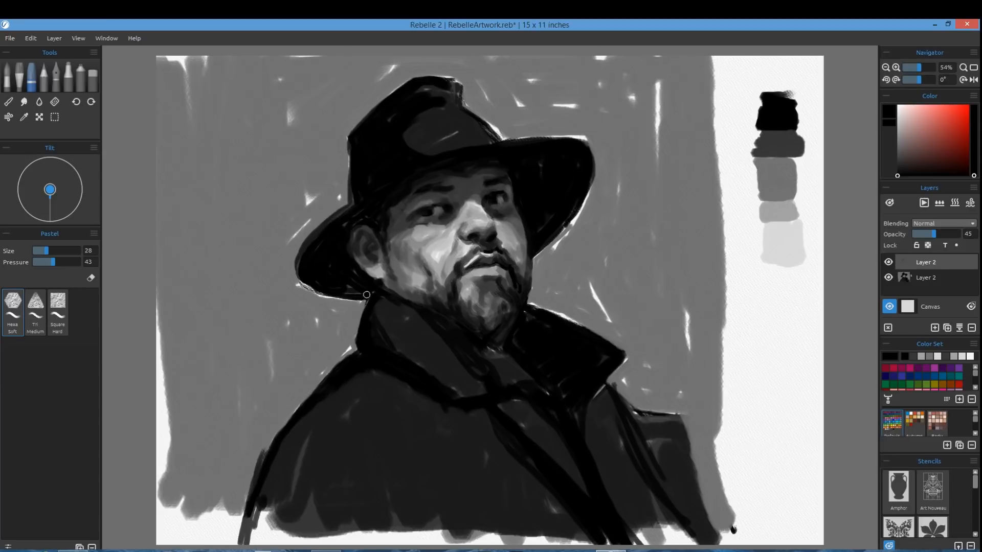
Step: Sample dark gray from the eye area and shade both eyes, the chin beard and the far cheek edge
left_click(496, 199, "alt")
left_click_drag(504, 191, 495, 192)
left_click_drag(420, 203, 430, 203)
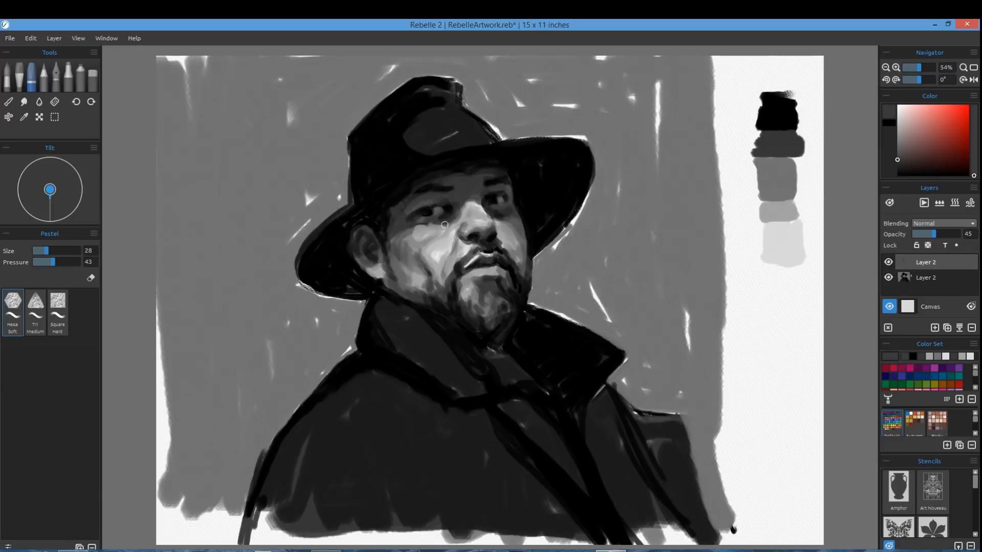
left_click_drag(497, 297, 486, 316)
left_click_drag(526, 247, 524, 274)
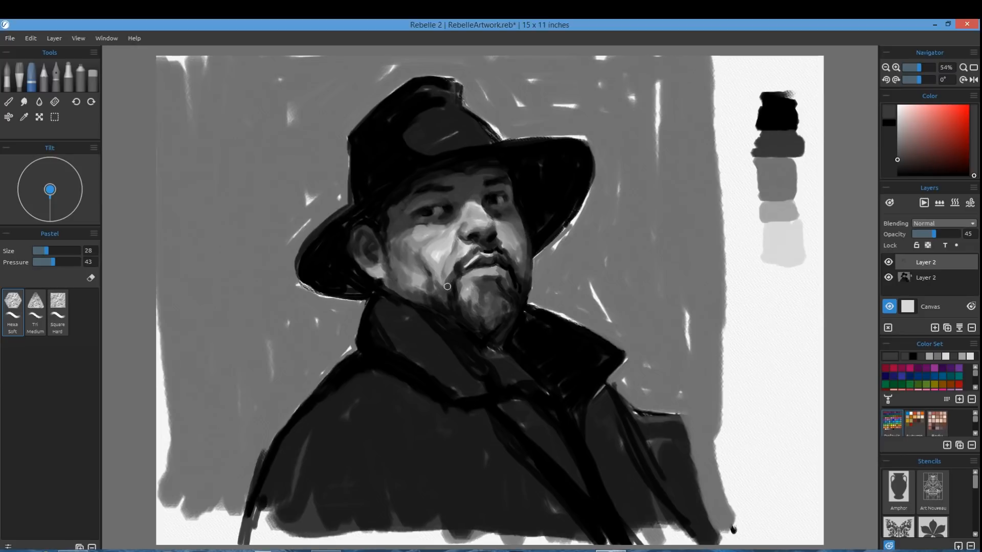
Step: Shade the temple, inner ear and underside of the nose with translucent dark gray
mouse_move(388, 233)
left_mouse_down()
mouse_move(406, 195)
mouse_move(383, 217)
left_mouse_up()
mouse_move(359, 226)
left_mouse_down()
mouse_move(354, 242)
mouse_move(371, 258)
left_mouse_up()
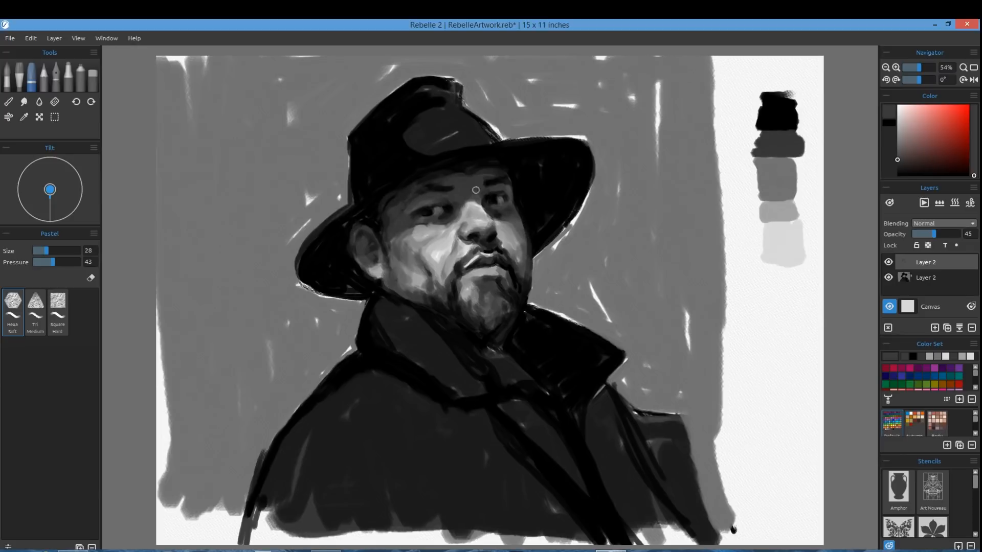
left_click_drag(460, 237, 476, 240)
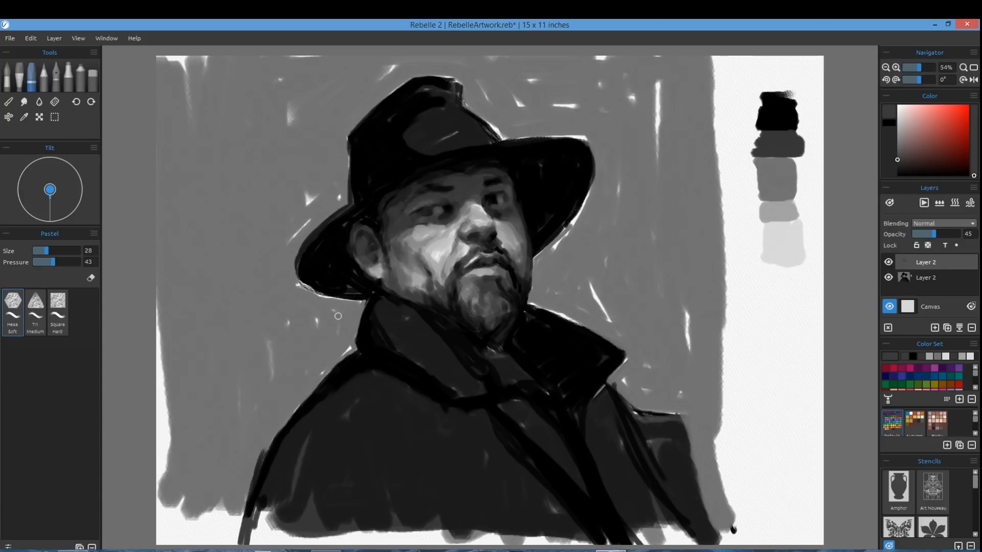
Step: Merge the layer down and blend the hat with the Smudge tool, setting it to size 51 and pressure 49
key("ctrl+e")
key("s")
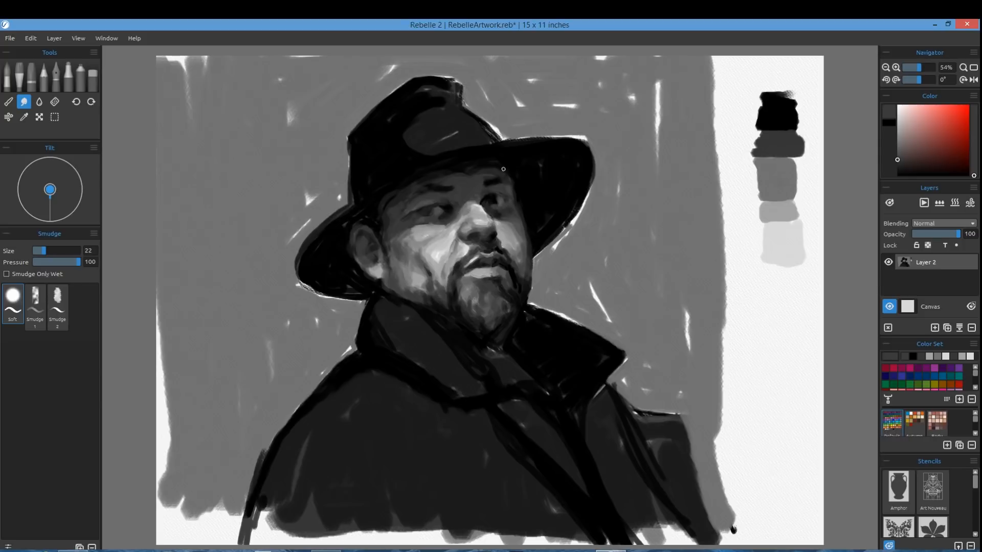
left_click_drag(374, 220, 352, 196)
left_click(57, 262)
left_click(57, 251)
mouse_move(411, 123)
left_mouse_down()
mouse_move(397, 137)
mouse_move(419, 149)
left_mouse_up()
left_click_drag(418, 149, 411, 111)
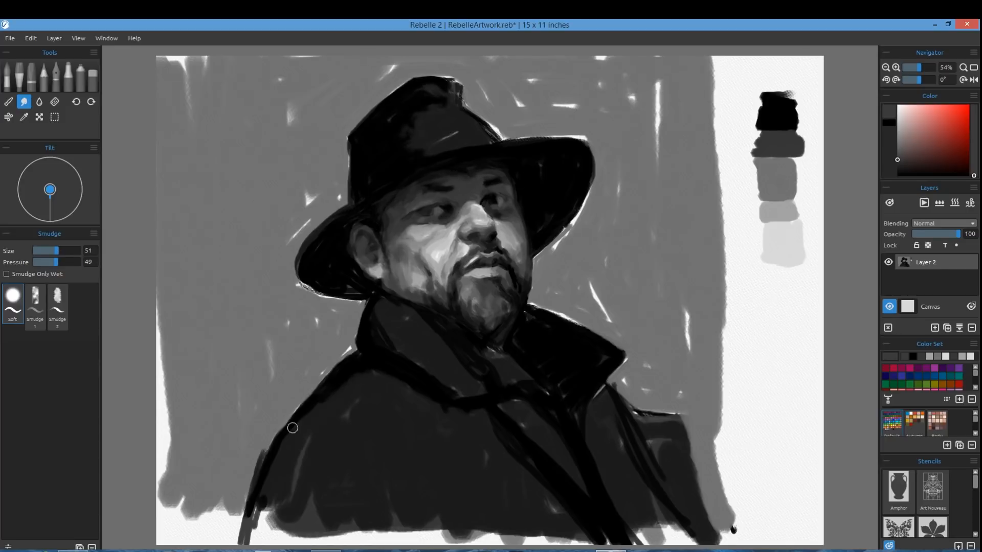
Step: Smudge the coat's sleeve, collar, lapels and folds, raising the smudge pressure to 66
left_click_drag(291, 428, 247, 499)
mouse_move(389, 343)
left_mouse_down()
mouse_move(487, 342)
mouse_move(477, 375)
left_mouse_up()
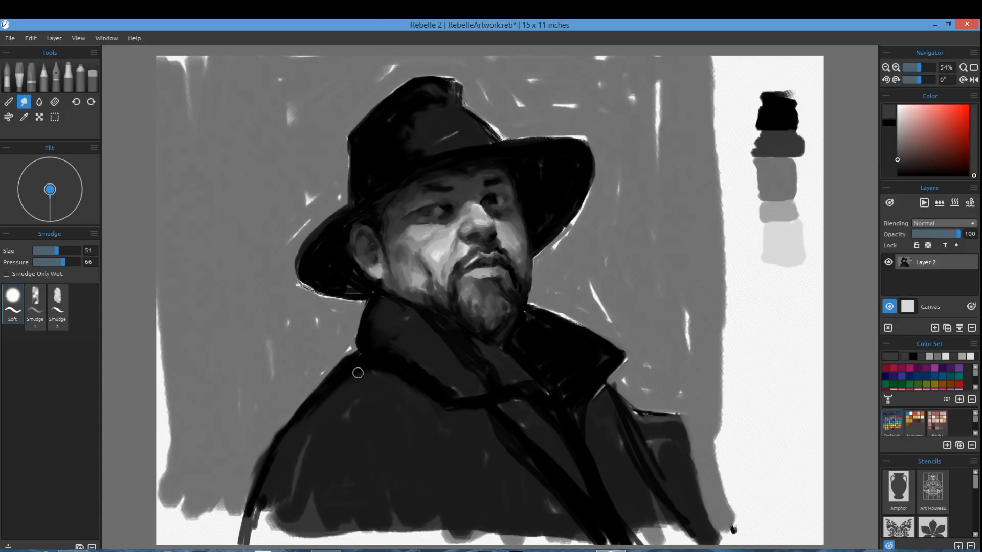
left_click_drag(360, 373, 440, 407)
left_click(65, 252)
left_click_drag(573, 448, 588, 496)
mouse_move(635, 481)
left_mouse_down()
mouse_move(623, 454)
mouse_move(645, 470)
left_mouse_up()
Step: Smudge the highlights and edges of the hat crown and the underside of the brim
mouse_move(430, 114)
left_mouse_down()
mouse_move(435, 87)
mouse_move(450, 113)
mouse_move(488, 97)
mouse_move(465, 95)
left_mouse_up()
left_click_drag(353, 141, 353, 190)
mouse_move(376, 119)
left_mouse_down()
mouse_move(384, 199)
mouse_move(358, 216)
mouse_move(379, 132)
mouse_move(347, 199)
left_mouse_up()
left_click_drag(350, 297, 301, 285)
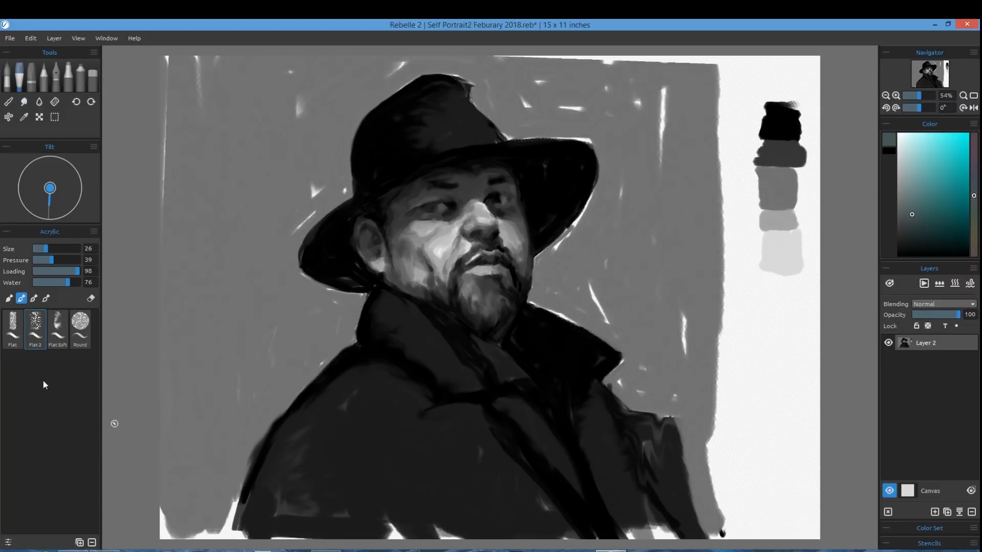
Step: Switch to the pastel at size 15 and refine the eyes, ear, mustache and beard with near-black strokes
left_click_drag(915, 225, 899, 251)
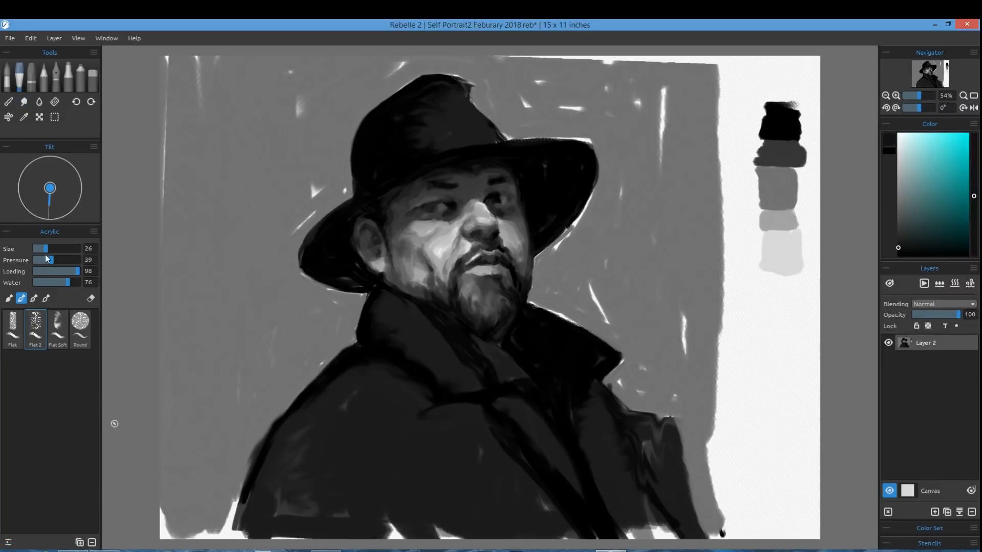
left_click(31, 78)
left_click(785, 117, "alt")
left_click_drag(64, 249, 40, 249)
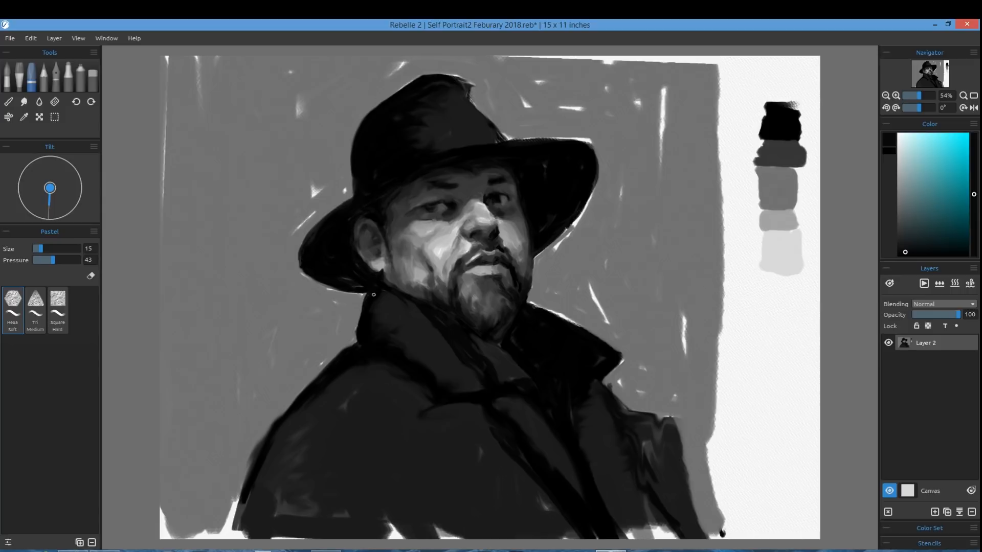
left_click(783, 138, "alt")
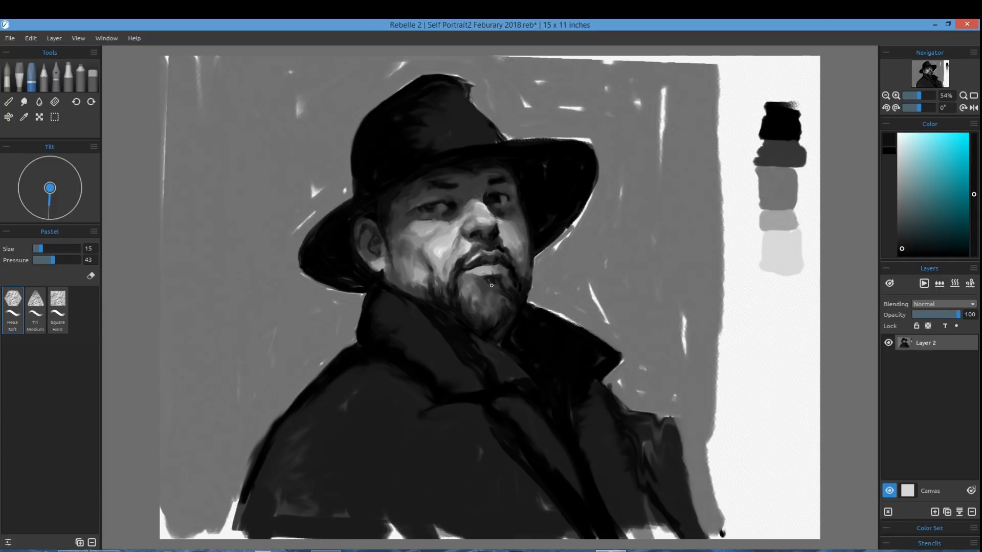
Step: Blend the beard and facial details with the Smudge tool reduced to size 29
key("s")
key("bracketleft")
key("bracketleft")
key("bracketleft")
key("bracketleft")
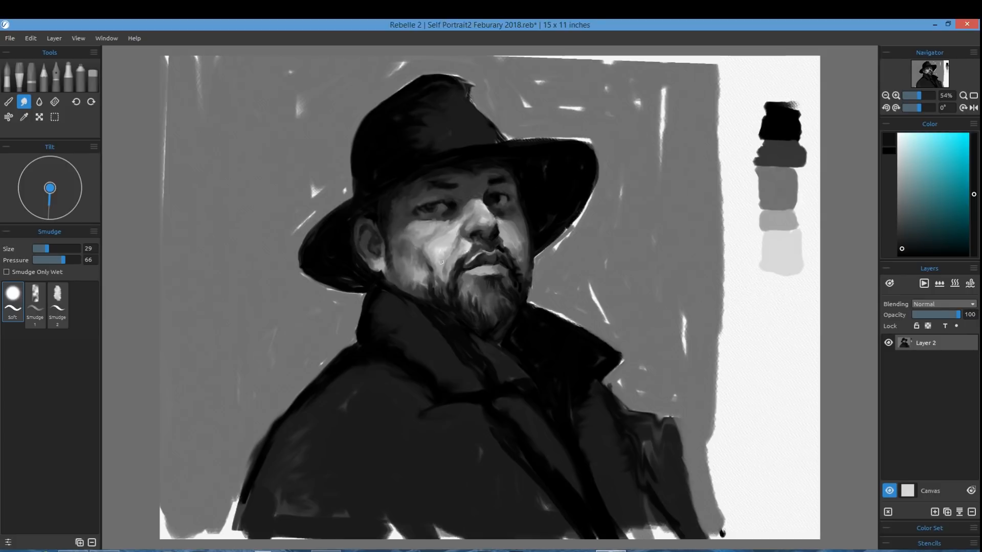
Step: Smudge the brow, hat brim edges, beard edge and coat collar, raising the smudge size to 47
left_click_drag(431, 185, 421, 193)
left_click_drag(559, 251, 579, 218)
left_click_drag(533, 261, 528, 301)
left_click_drag(47, 249, 56, 250)
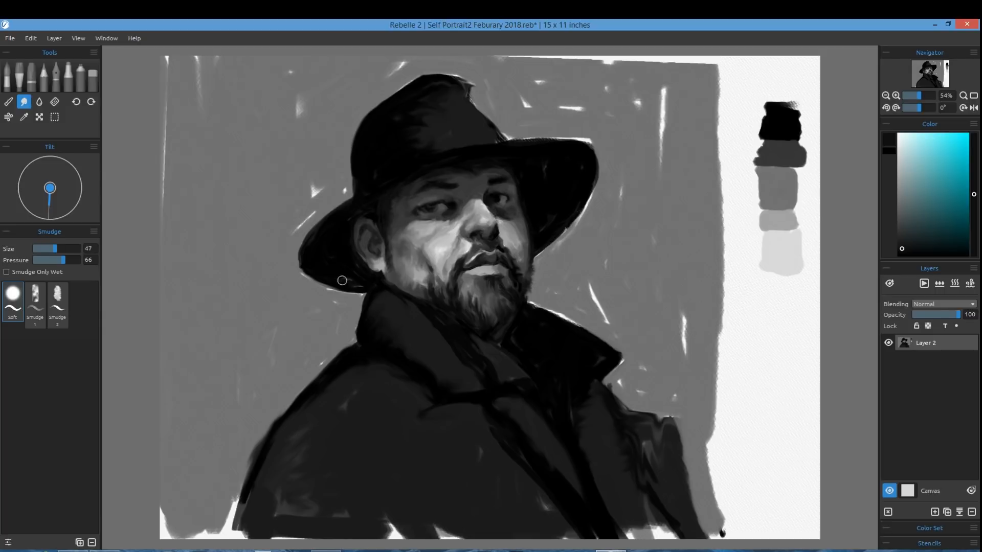
mouse_move(302, 254)
left_mouse_down()
mouse_move(316, 191)
mouse_move(302, 224)
left_mouse_up()
left_click_drag(352, 338, 362, 287)
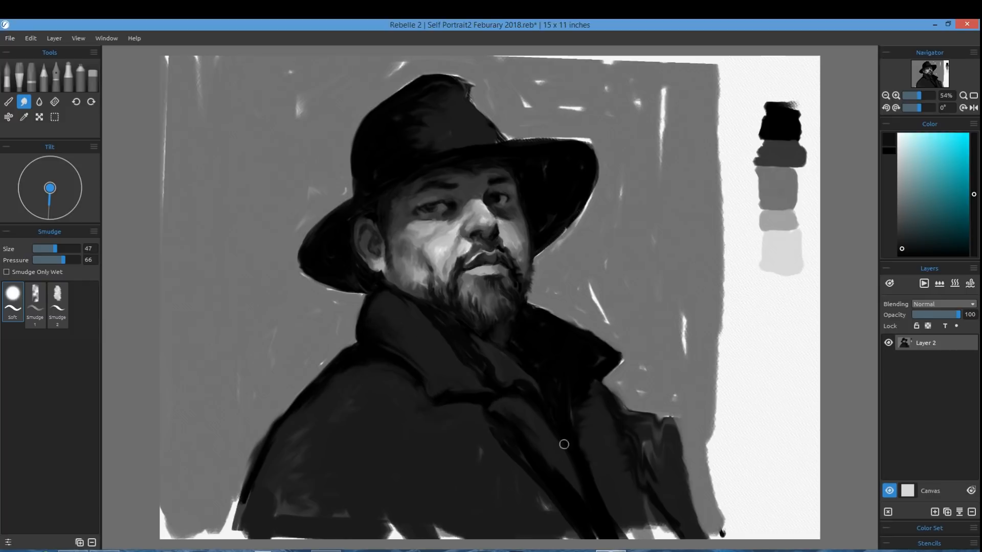
Step: Smudge the coat's lower edge and the white gaps in the background with the smudge size at 72
left_click_drag(55, 249, 66, 249)
left_click_drag(373, 511, 440, 531)
mouse_move(360, 522)
left_mouse_down()
mouse_move(286, 506)
mouse_move(258, 479)
left_mouse_up()
left_click_drag(608, 323, 591, 284)
left_click_drag(563, 236, 584, 207)
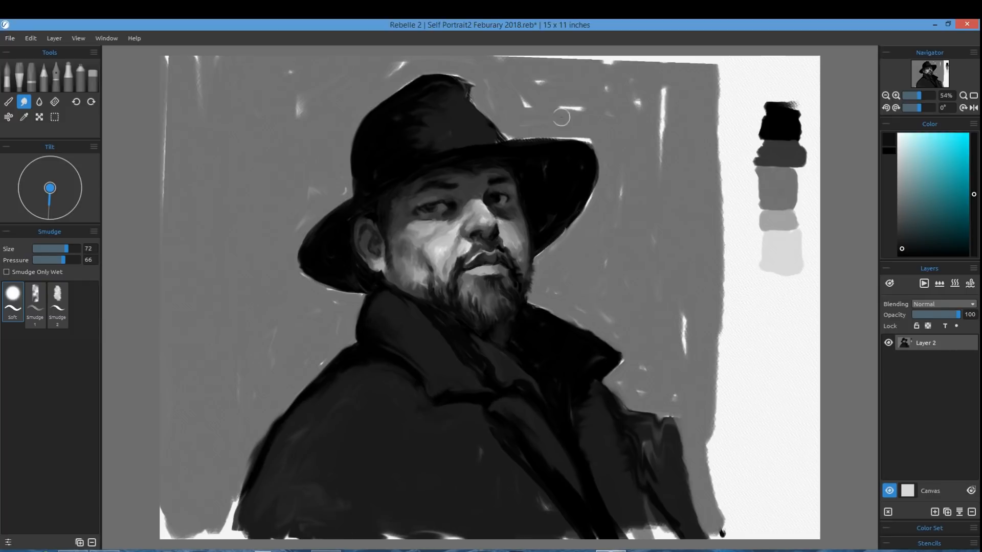
left_click_drag(556, 140, 590, 141)
left_click_drag(664, 90, 662, 164)
Step: Switch to the pastel at size 51 and try sampled dark gray strokes on the background beside the hat
left_click(657, 228, "alt")
left_click(31, 78)
left_click_drag(41, 249, 57, 248)
left_click_drag(322, 81, 294, 141)
left_click(779, 145, "alt")
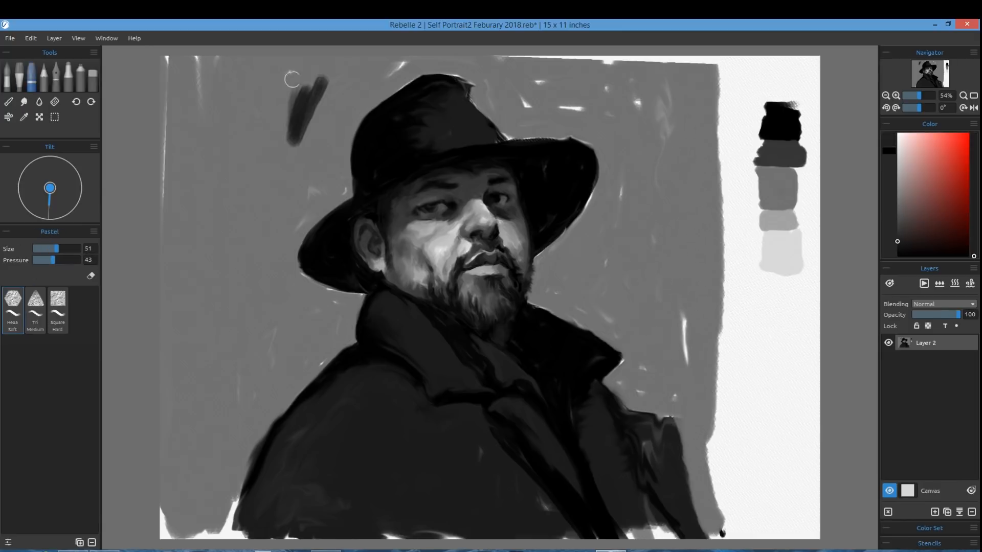
left_click_drag(328, 84, 294, 148)
left_click(784, 161, "alt")
left_click_drag(213, 266, 207, 301)
Step: Choose a mid gray matching the background and cover the dark strokes and white gaps to the left of the figure
left_click(898, 223)
left_click(897, 216)
mouse_move(235, 234)
left_mouse_down()
mouse_move(221, 308)
mouse_move(233, 313)
mouse_move(223, 313)
mouse_move(204, 353)
left_mouse_up()
left_click(898, 205)
left_click_drag(326, 79, 294, 151)
left_click_drag(198, 59, 197, 108)
left_click_drag(167, 58, 164, 232)
left_click_drag(235, 498, 169, 533)
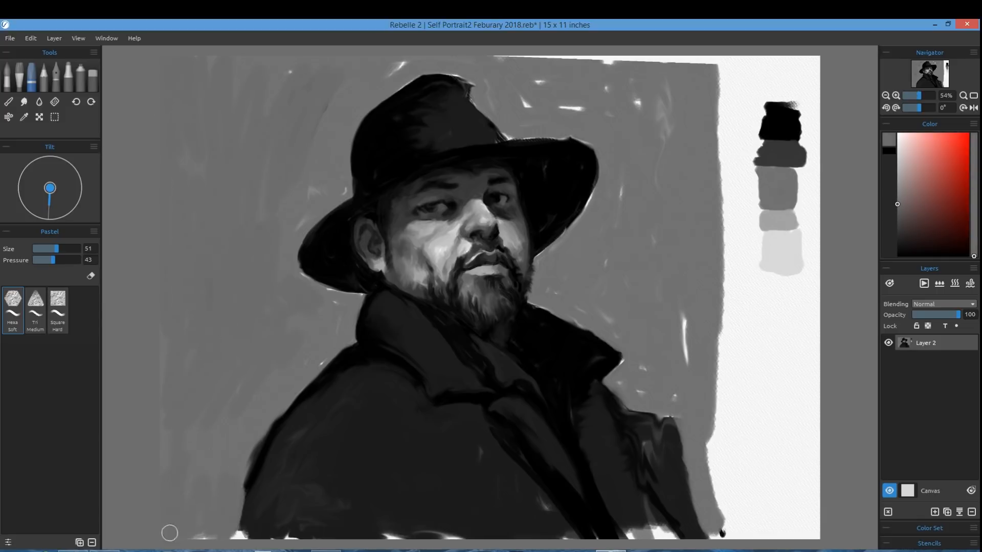
Step: Fill the remaining white gaps above the hat, around the brim and beside the right shoulder with mid gray pastel
left_click_drag(406, 62, 391, 74)
mouse_move(524, 97)
left_mouse_down()
mouse_move(515, 127)
mouse_move(587, 108)
left_mouse_up()
left_click_drag(499, 59, 664, 66)
left_click_drag(621, 177, 560, 248)
left_click_drag(642, 358, 619, 384)
left_click_drag(684, 313, 687, 365)
left_click_drag(624, 402, 678, 416)
left_click_drag(712, 407, 720, 524)
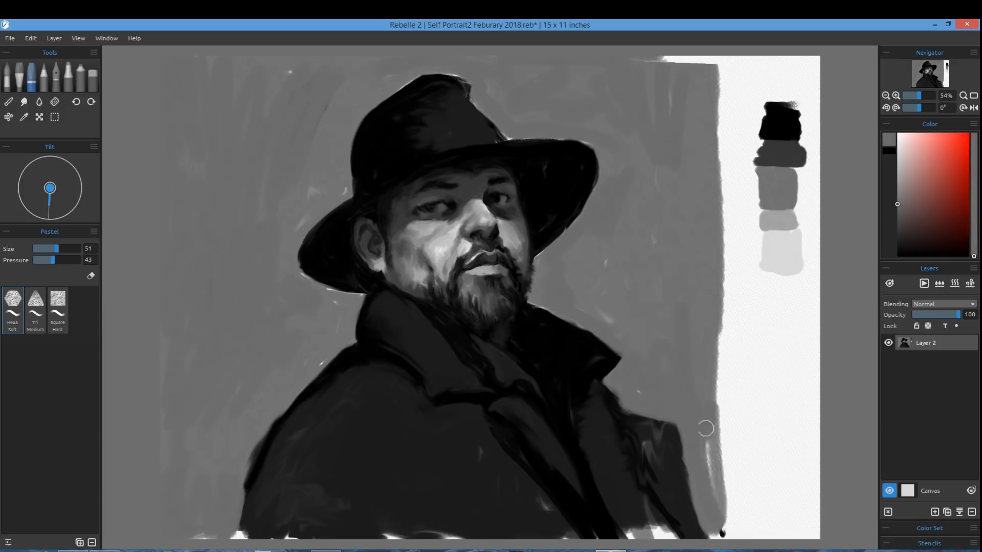
left_click_drag(706, 430, 725, 535)
Step: Clean up the sleeve edge with sampled background gray, and even out the background and its right edge at size 73
left_click(24, 117)
left_click(44, 248)
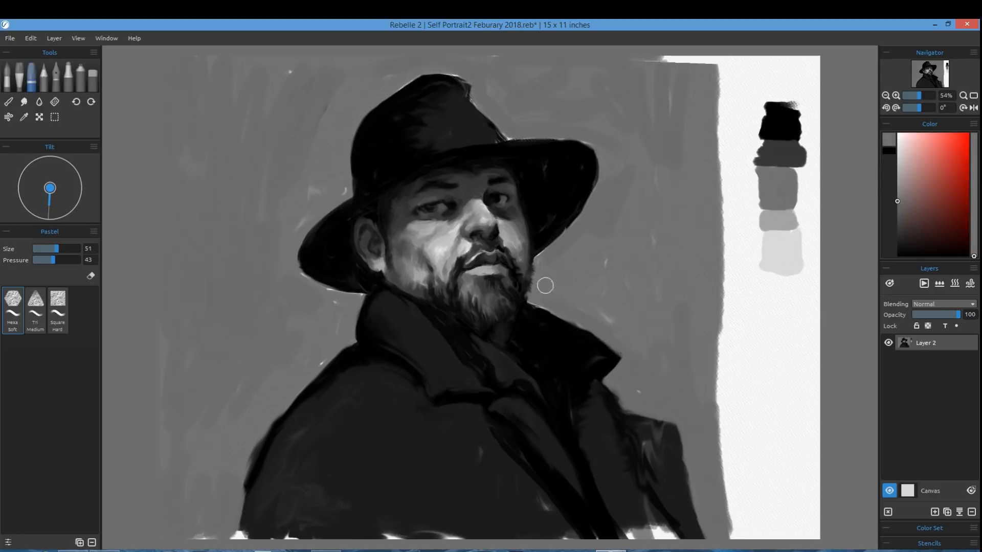
left_click_drag(256, 440, 245, 483)
left_click_drag(56, 249, 67, 249)
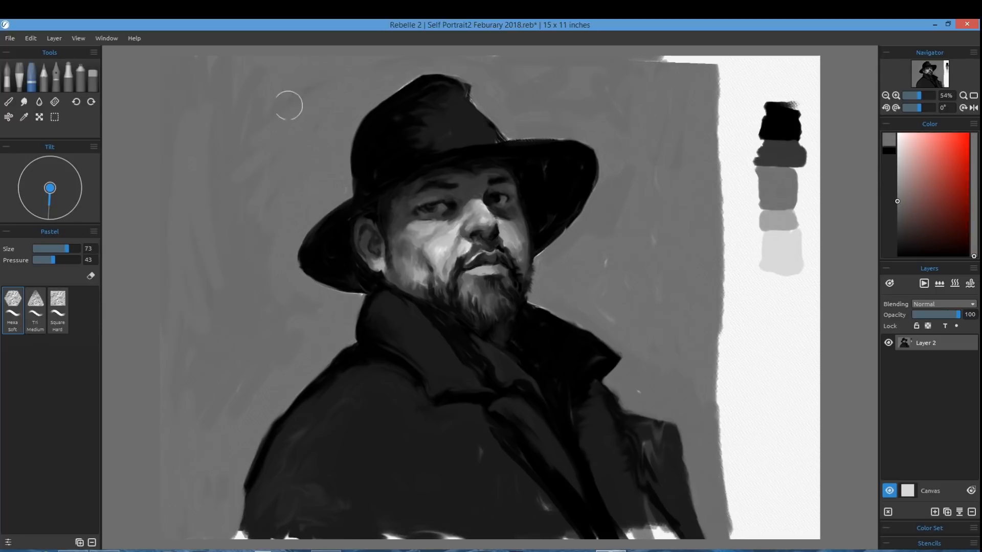
left_click_drag(287, 104, 304, 339)
left_click_drag(719, 256, 734, 532)
Step: Sample the coat's dark gray and fill the coat's lower edge and the folds below the right shoulder
left_click(24, 117)
left_click(297, 437)
left_click(32, 78)
left_click_drag(264, 515, 461, 535)
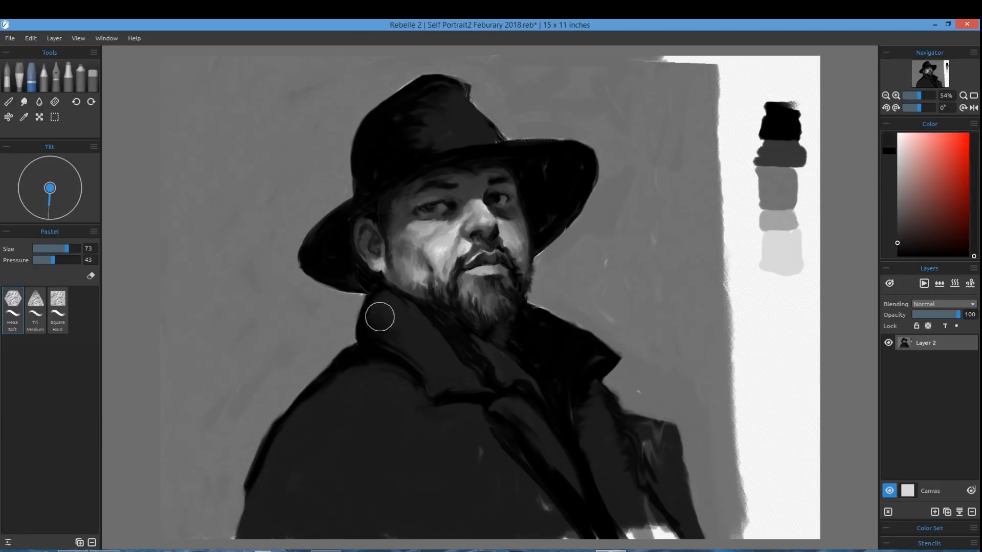
left_click_drag(650, 445, 665, 530)
left_click_drag(625, 482, 635, 533)
Step: Choose black for the pastel and add a new layer at 27% opacity
left_click_drag(66, 249, 43, 249)
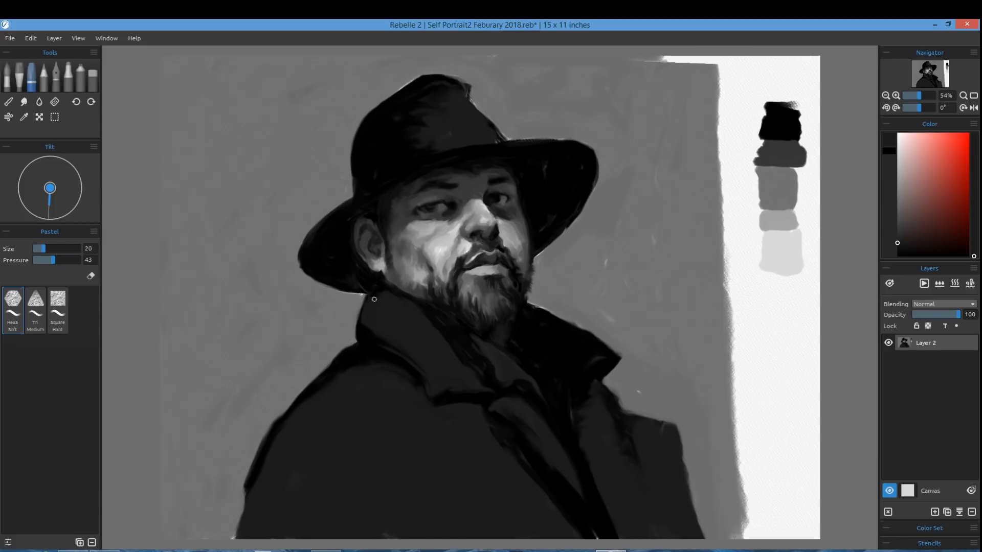
left_click(897, 256)
left_click(934, 512)
left_click(925, 315)
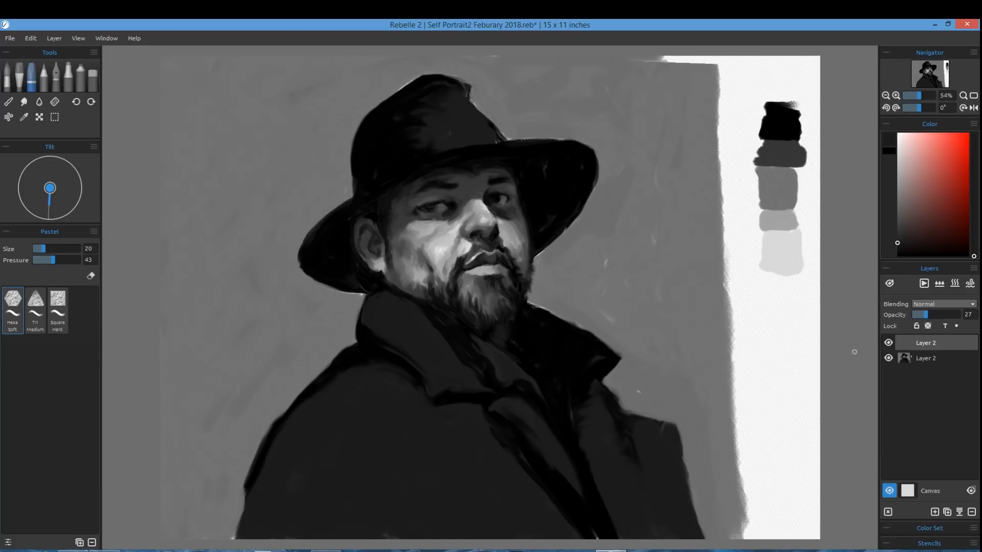
Step: Glaze black shadows over the sleeve, collar, lapels, upper face and ear with the pastel at size 56
left_click(59, 249)
left_click_drag(261, 474, 243, 531)
left_click_drag(395, 338, 430, 384)
left_click_drag(470, 346, 487, 389)
left_click_drag(607, 421, 646, 453)
left_click_drag(470, 408, 434, 425)
left_click_drag(307, 458, 289, 486)
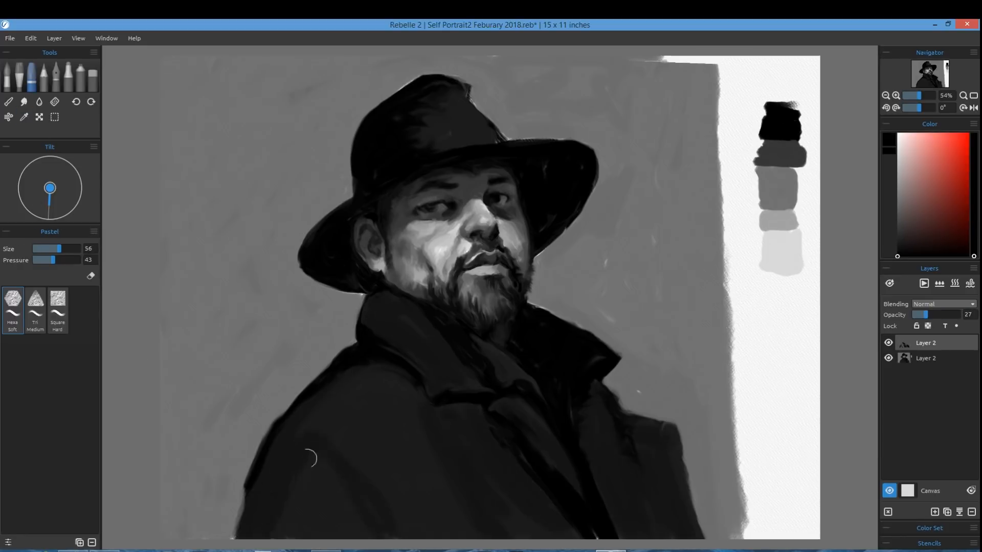
left_click_drag(401, 198, 463, 192)
left_click_drag(375, 219, 366, 242)
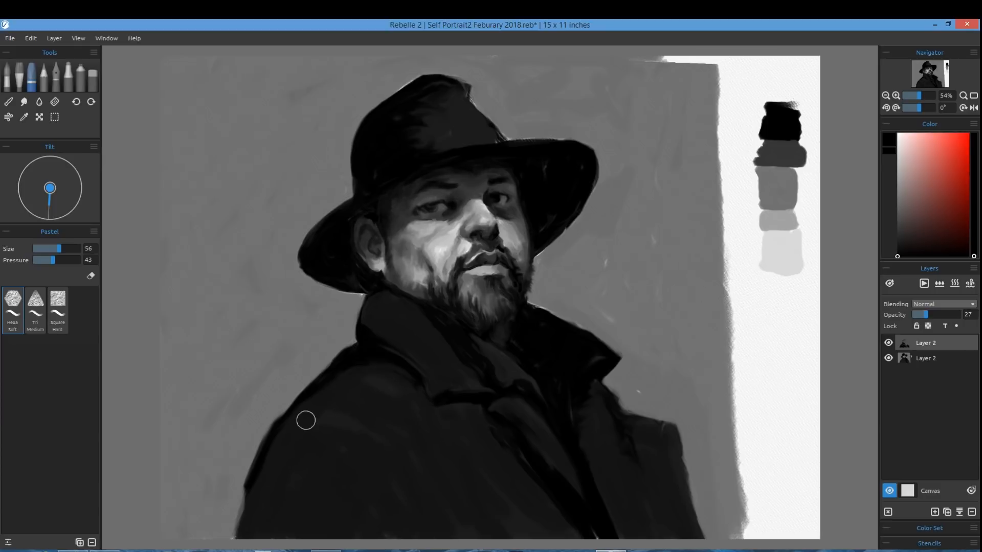
Step: Merge the shading layer down and darken the hat crown, collar, sleeve and coat folds on a new layer at 74% opacity
left_click(959, 512)
left_click(935, 512)
left_click(947, 315)
left_click_drag(427, 146, 450, 100)
left_click_drag(387, 302, 435, 338)
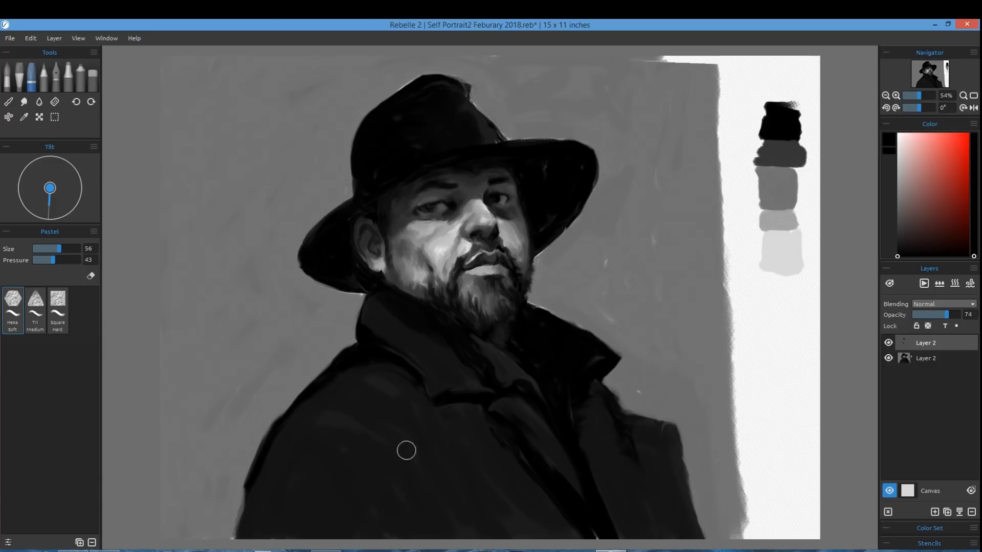
left_click_drag(333, 381, 271, 460)
left_click_drag(269, 476, 256, 529)
mouse_move(296, 509)
left_mouse_down()
mouse_move(311, 526)
mouse_move(666, 528)
mouse_move(594, 440)
left_mouse_up()
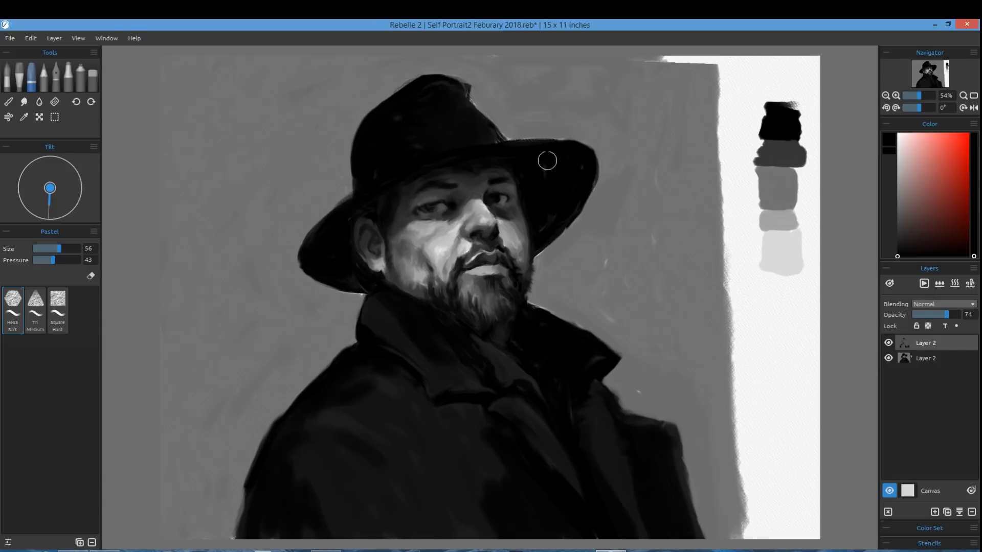
Step: Merge the darkening layer down and add a new layer at 20% opacity
left_click(960, 513)
left_click(935, 512)
left_click_drag(958, 315, 922, 315)
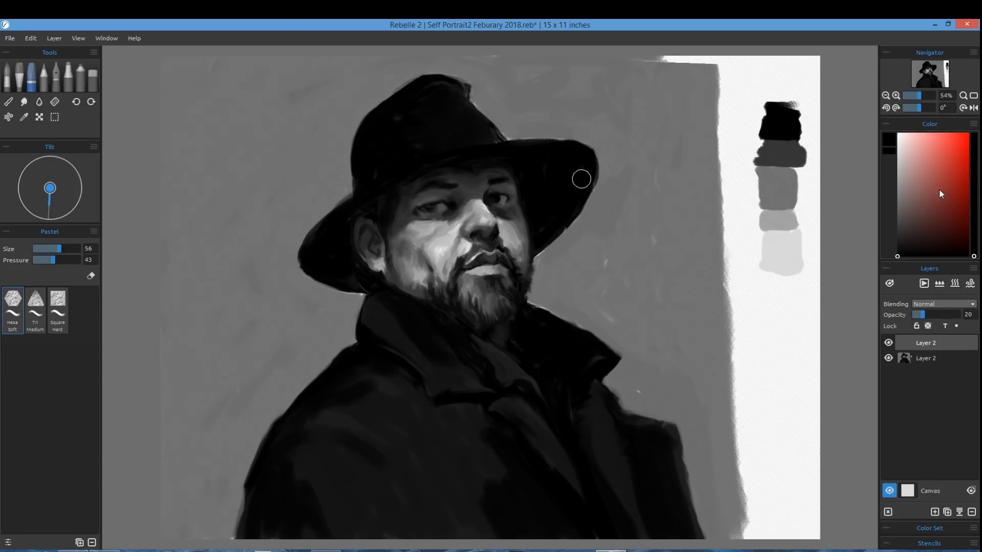
Step: Glaze a muted red over the cheeks, nose, ear and lips with the pastel at size 25
left_click(942, 169)
left_click_drag(59, 249, 46, 249)
left_click_drag(466, 229, 484, 211)
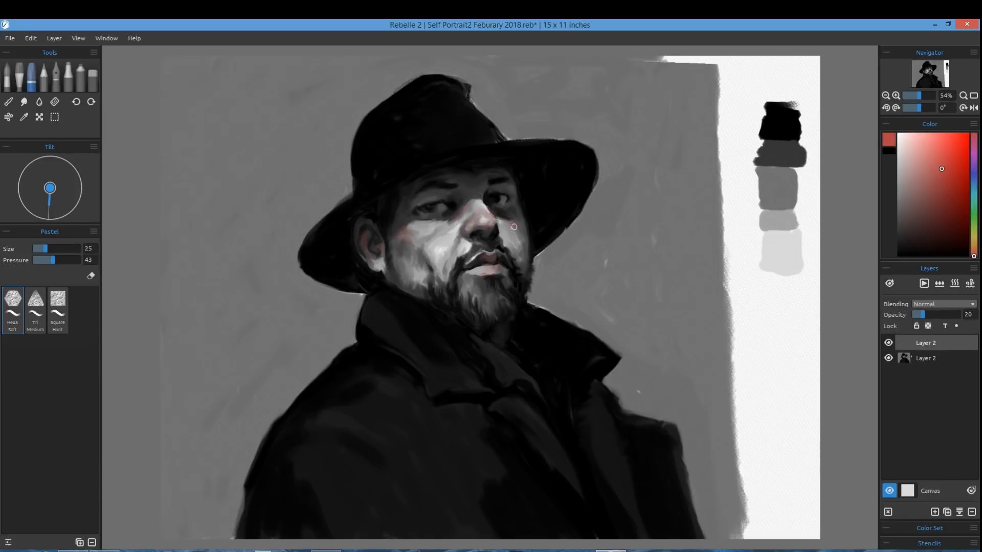
left_click_drag(514, 227, 522, 246)
Step: Glaze orange over the cheeks and darker browns over the shadowed areas of the face
left_click(974, 252)
left_click(945, 155)
left_click_drag(424, 235, 448, 260)
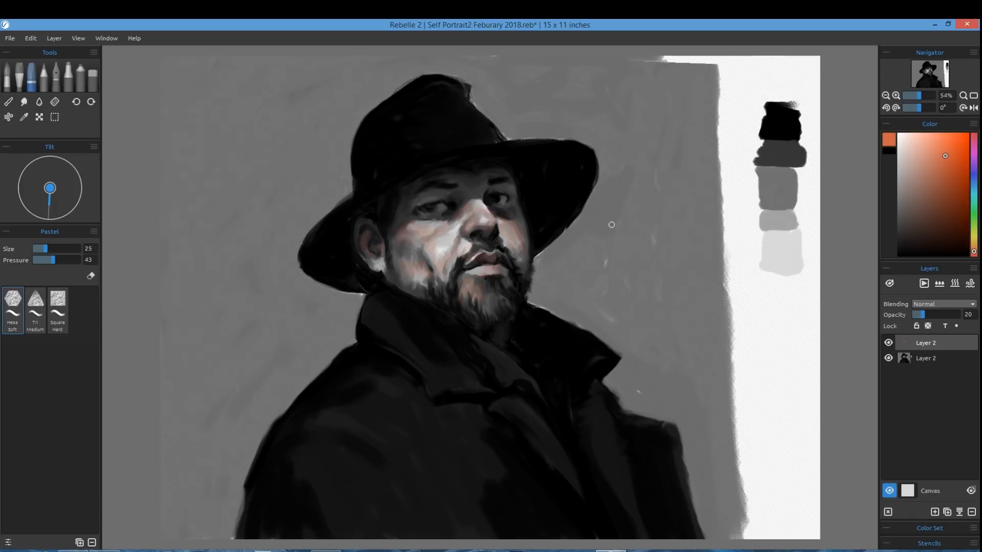
left_click(953, 220)
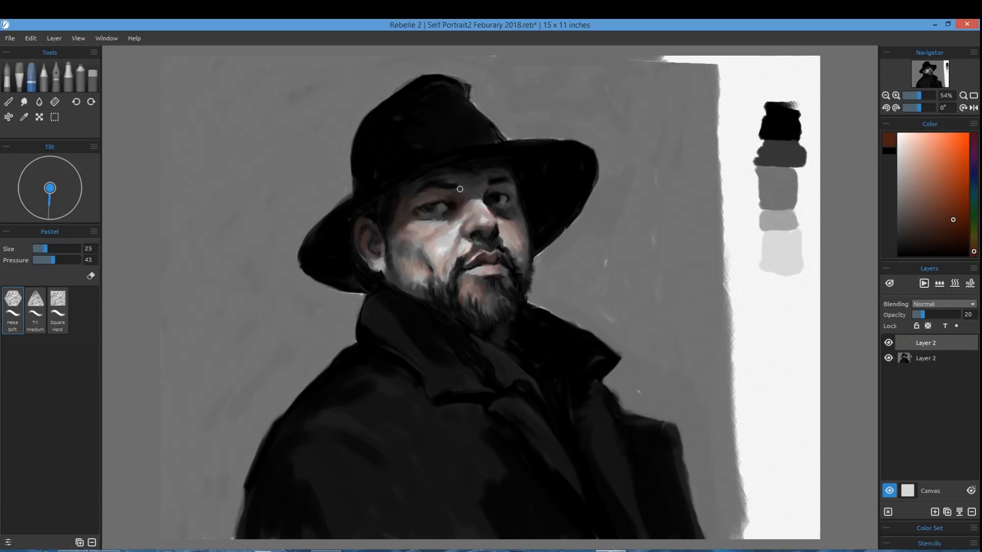
left_click(974, 247)
left_click_drag(933, 202, 939, 218)
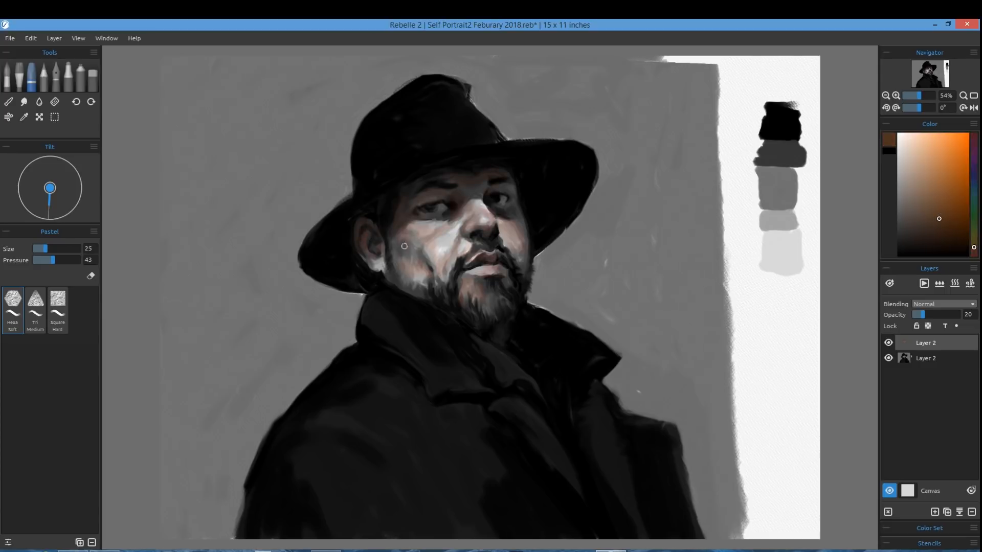
left_click_drag(402, 262, 427, 265)
left_click(950, 206)
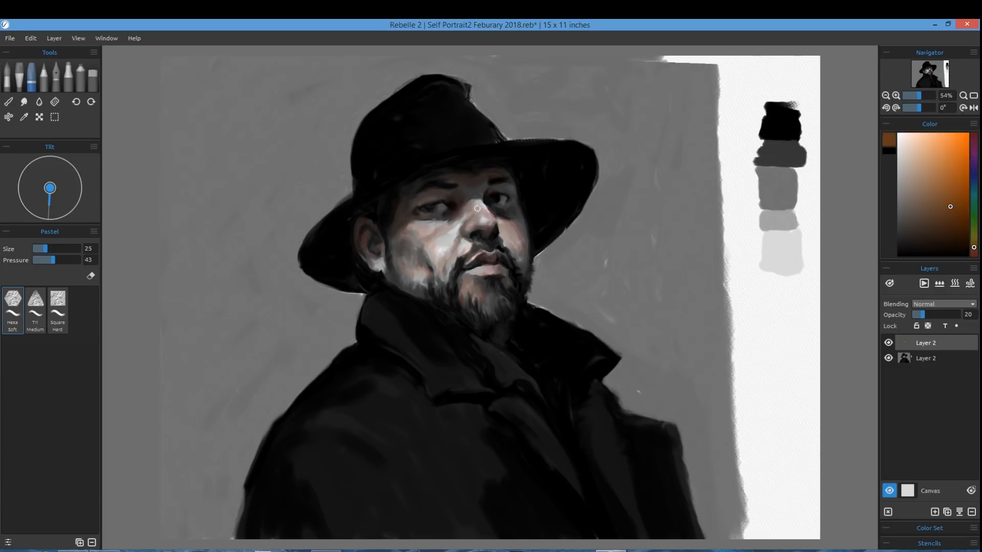
Step: Add another layer, paint brown tones across the nose and cheek, and set the layer opacity to 66%
left_click(935, 512)
left_click(950, 315)
left_click(954, 221)
mouse_move(464, 229)
left_mouse_down()
mouse_move(464, 239)
mouse_move(419, 229)
left_mouse_up()
left_click(942, 196)
left_click(943, 315)
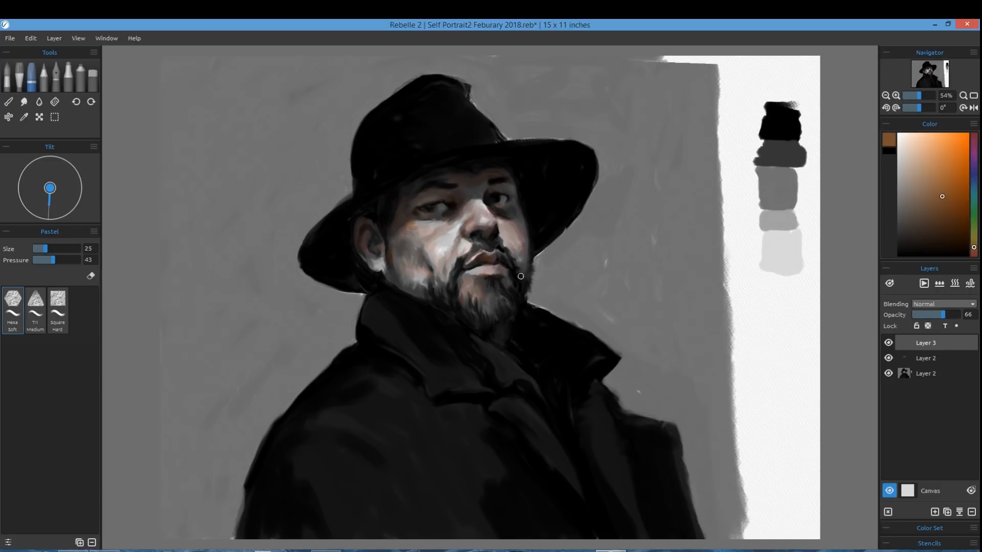
Step: Use the Tri Medium pastel at pressure 64 to add brown and dark red-brown tones to the cheek and eye areas
left_click(35, 310)
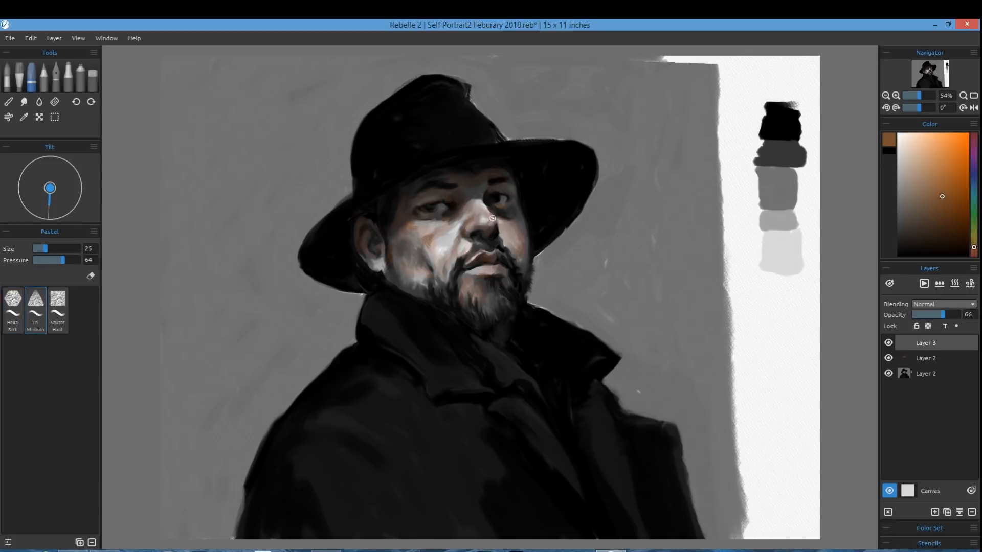
left_click_drag(425, 244, 440, 266)
left_click(974, 252)
left_click(954, 228)
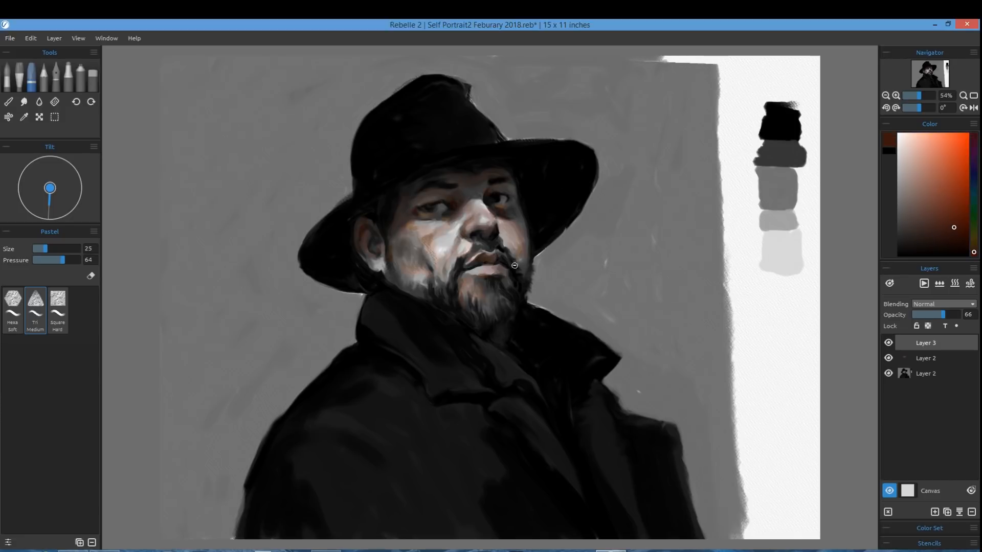
left_click(495, 204, "alt")
left_click_drag(427, 244, 429, 257)
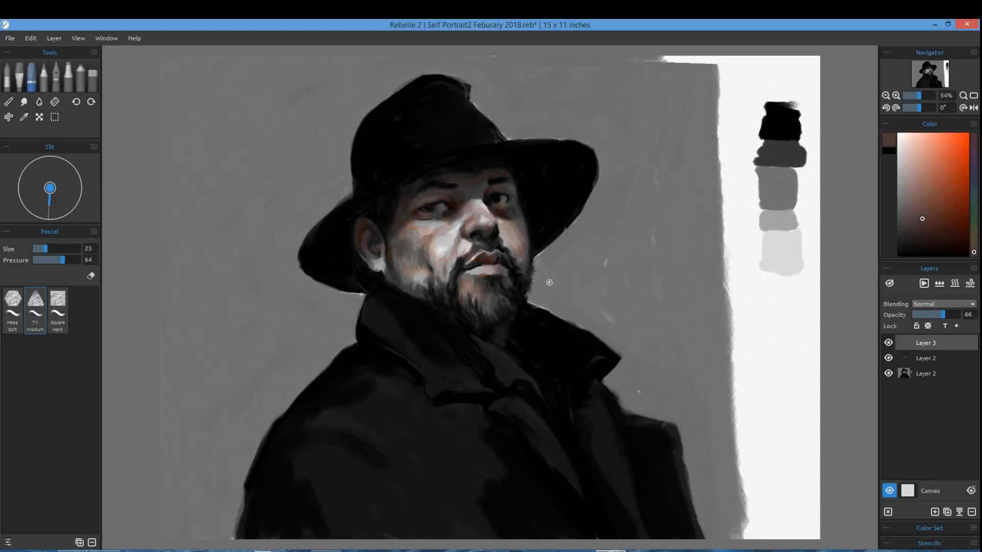
Step: Sample a reddish brown from the face, lower the pastel pressure to 45 and stroke it on the cheek and nose
left_click(454, 250, "alt")
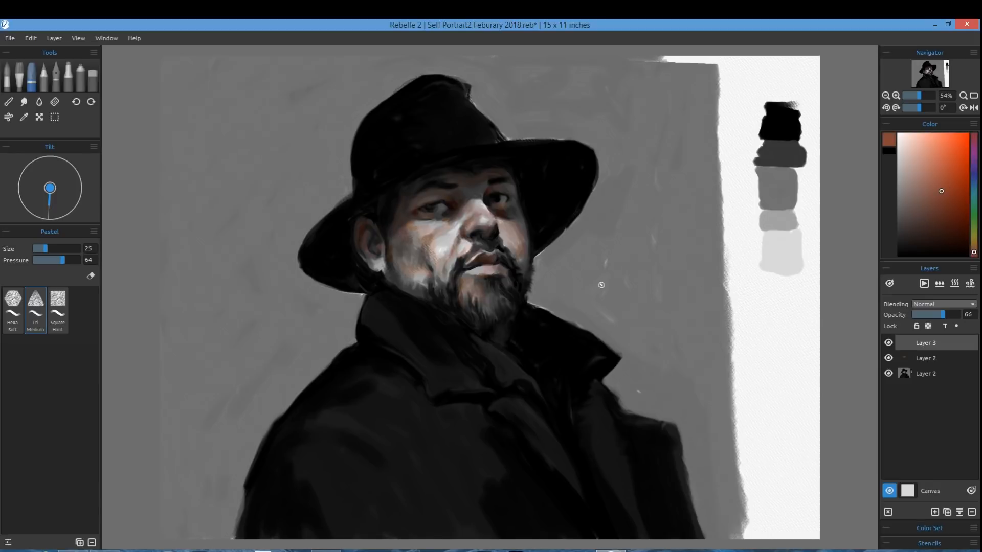
left_click(76, 260)
left_click(42, 261)
left_click(48, 261)
left_click(54, 260)
left_click_drag(418, 233, 414, 242)
left_click_drag(479, 217, 469, 226)
Step: Stroke sampled skin tones over the cheek and below the eye, and blend them with the Smudge tool at size 35
left_click(404, 252, "alt")
left_click_drag(415, 257, 402, 274)
left_click(435, 229, "alt")
left_click_drag(421, 230, 433, 233)
mouse_move(451, 234)
left_mouse_down()
mouse_move(416, 281)
mouse_move(439, 234)
left_mouse_up()
left_click(514, 233, "alt")
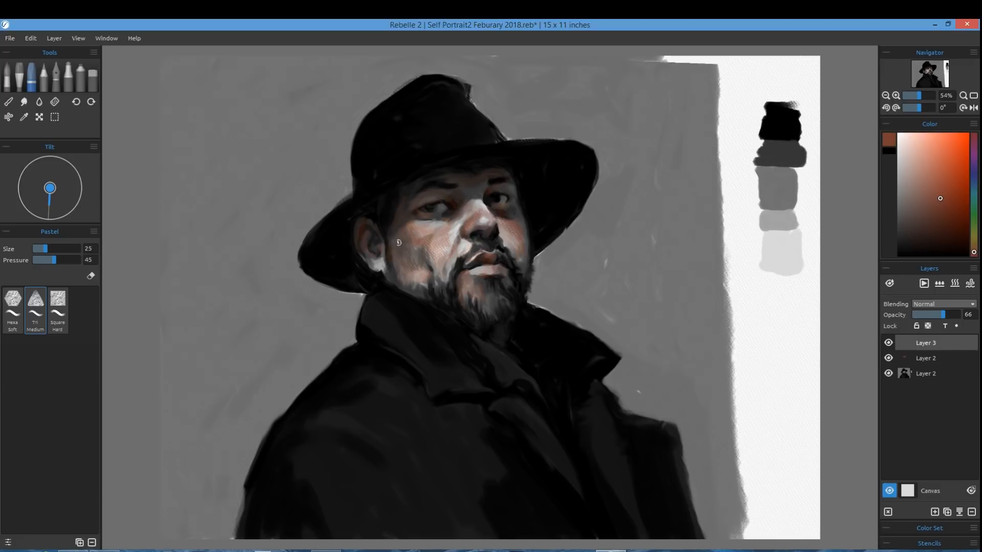
key("s")
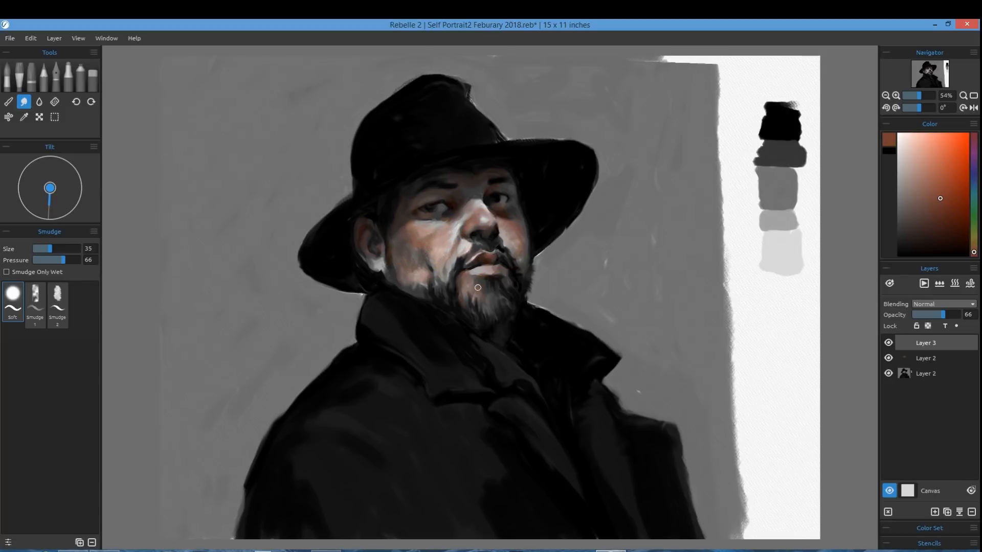
Step: Switch to the Hexa Soft pastel and lay lighter salmon tones on the nose bridge and cheek
key("p")
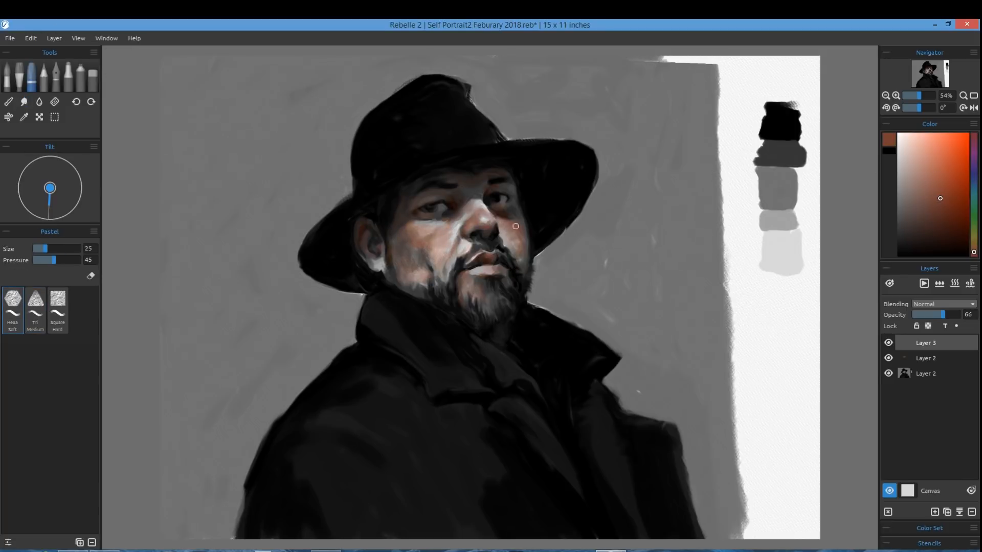
left_click(936, 164)
left_click_drag(479, 203, 476, 213)
left_click_drag(453, 241, 446, 257)
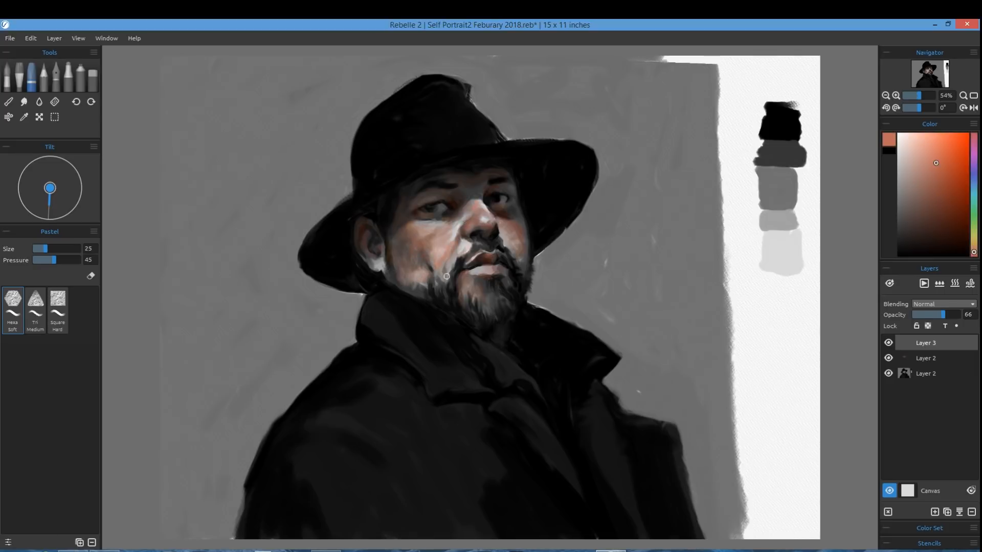
Step: Deepen the eye sockets, brow and lip area with sampled red-browns, and blend the face with the Smudge tool
left_click(417, 215, "alt")
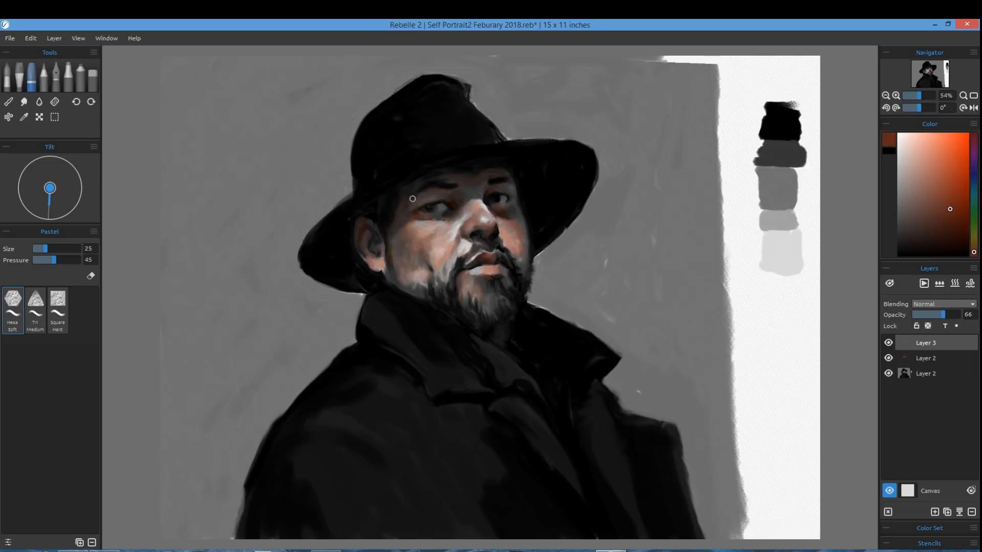
left_click(952, 233)
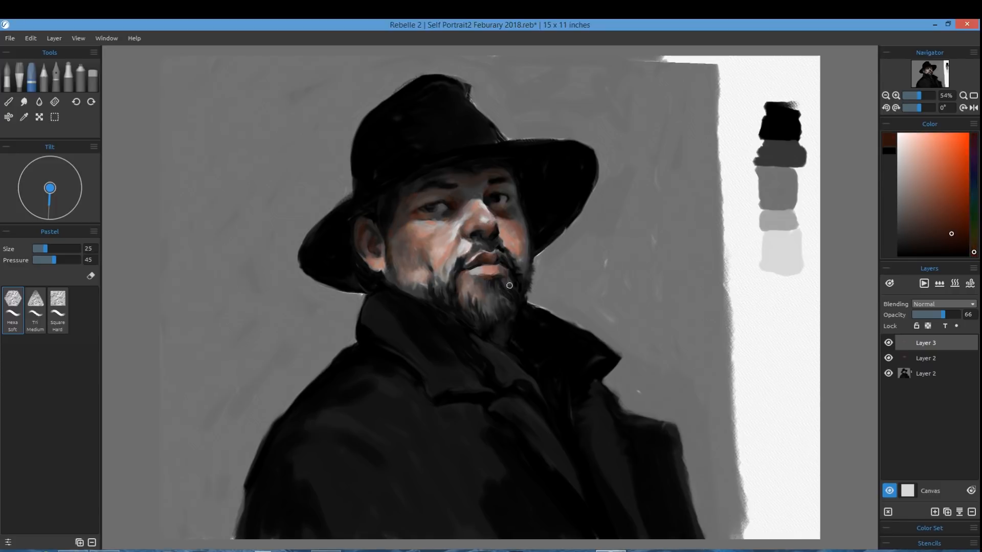
left_click(503, 270, "alt")
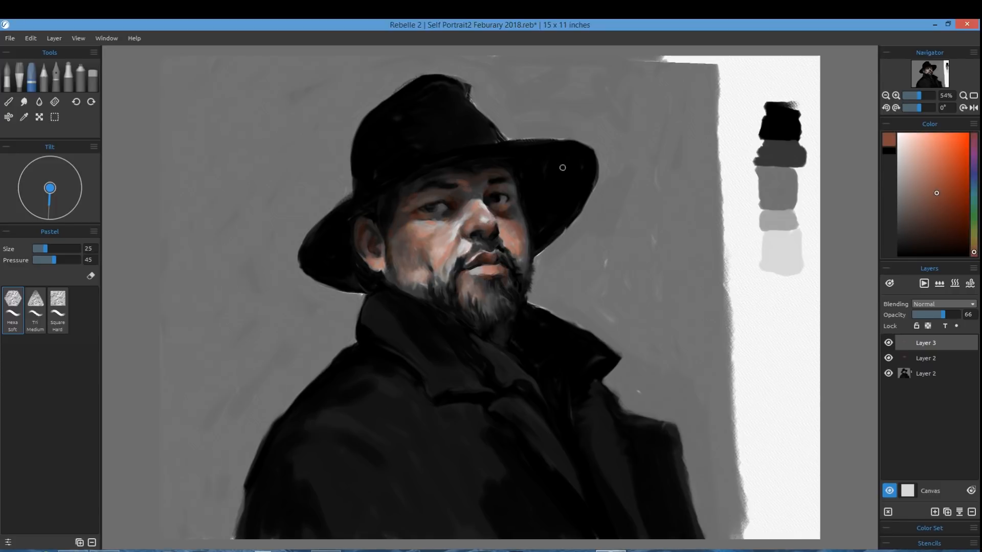
left_click(470, 191, "alt")
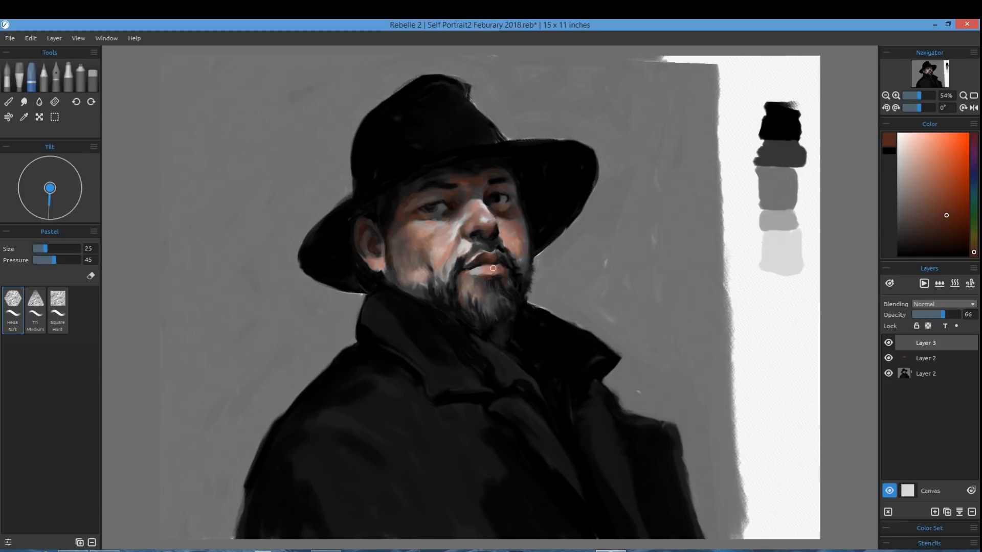
key("s")
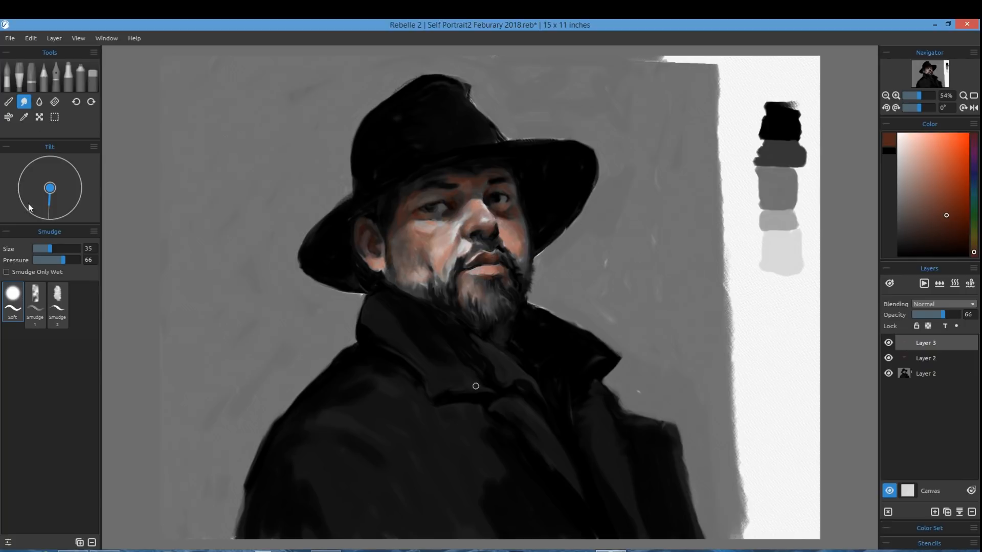
Step: Stroke sampled and adjusted orange skin tones with the Hexa Soft pastel over the cheek, nose bridge and nose tip
left_click(32, 77)
left_click(941, 172)
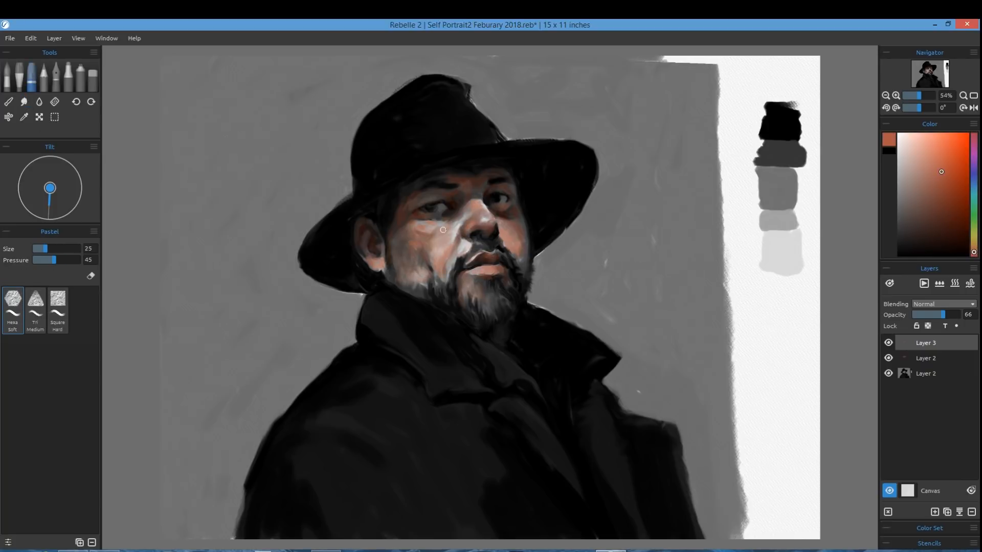
left_click(473, 218, "alt")
mouse_move(465, 250)
left_mouse_down()
mouse_move(431, 229)
mouse_move(442, 236)
left_mouse_up()
left_click(974, 249)
left_click(932, 143)
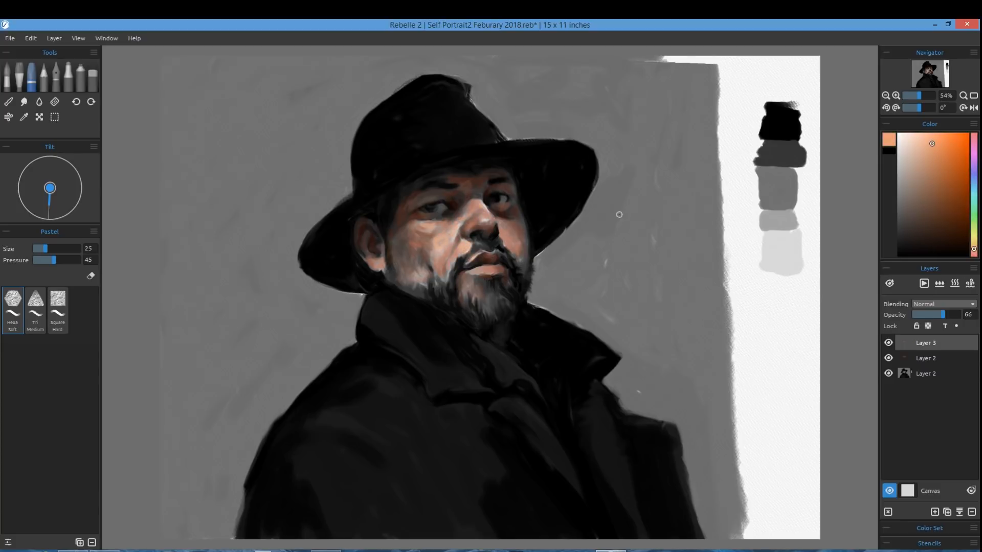
left_click(944, 188)
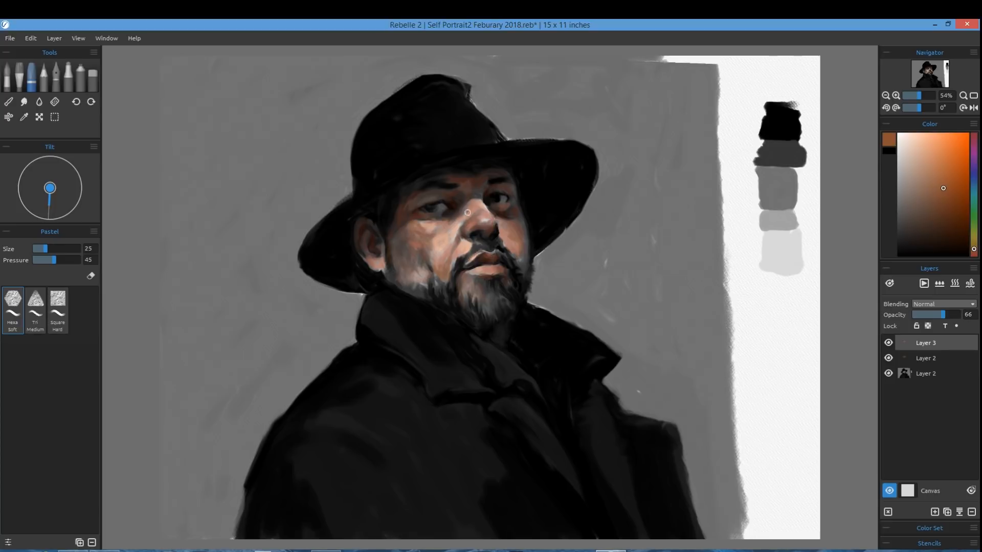
left_click(949, 165)
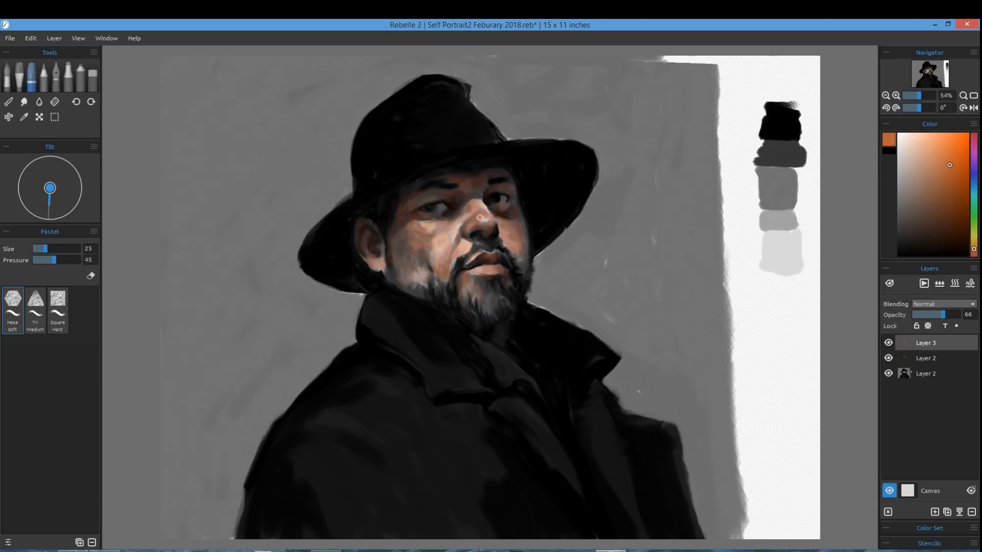
Step: Work sampled oranges and browns into the eye area, lips, cheek and chin with the pastel
left_click(452, 248, "alt")
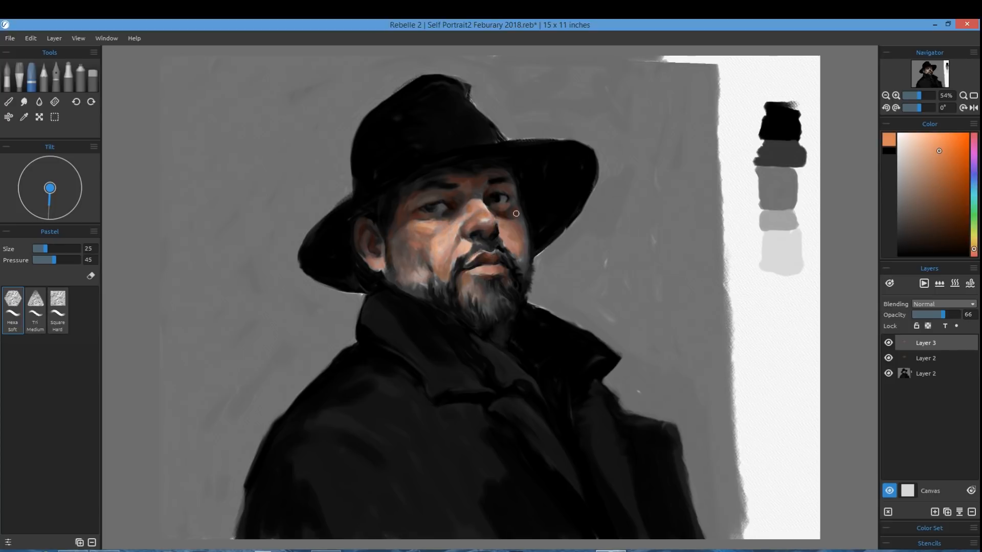
left_click(421, 203, "alt")
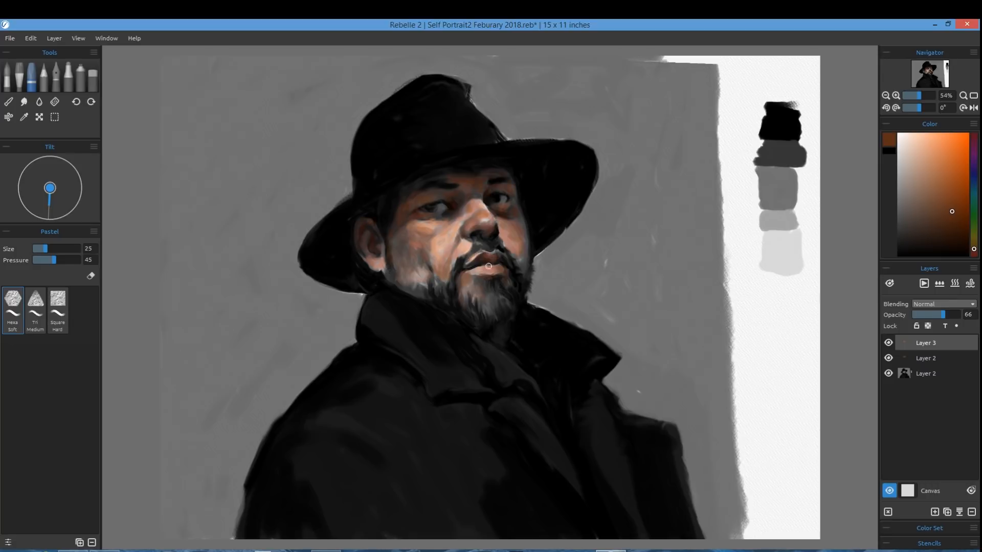
left_click(425, 240, "alt")
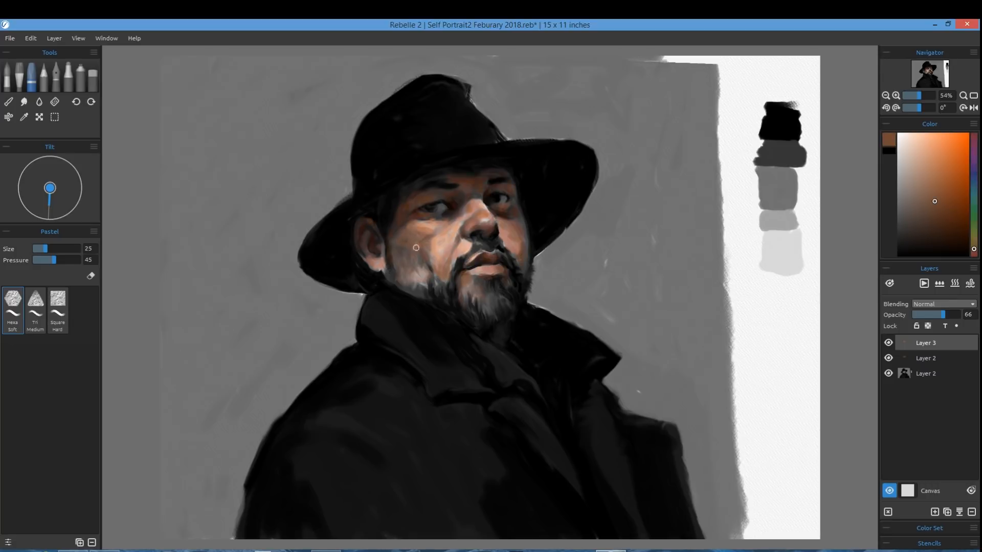
left_click_drag(941, 182, 928, 155)
left_click(940, 193)
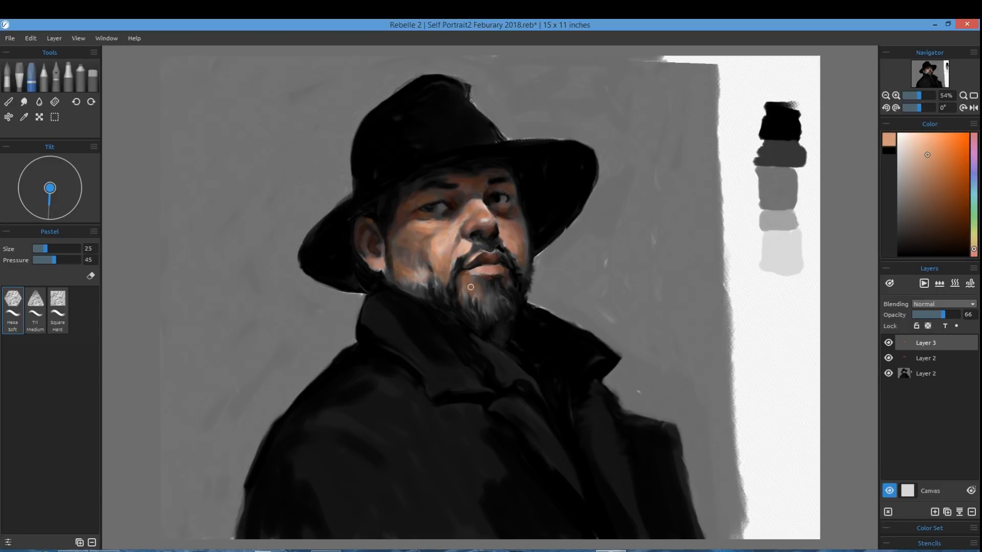
left_click(955, 233)
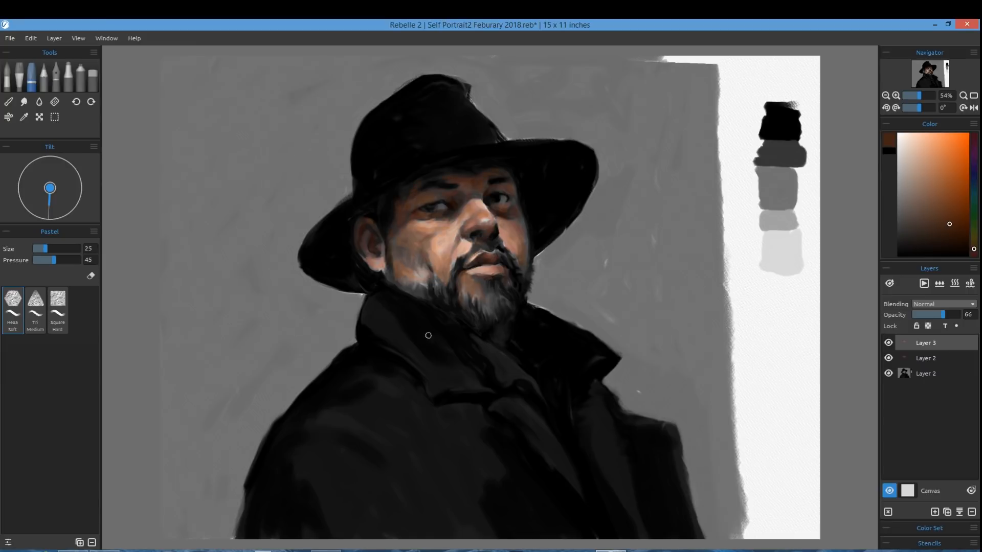
Step: Lay muted browns along the jaw and beard edge, and touch up the cheek with a sampled light peach
left_click(426, 265, "alt")
left_click_drag(425, 265, 427, 282)
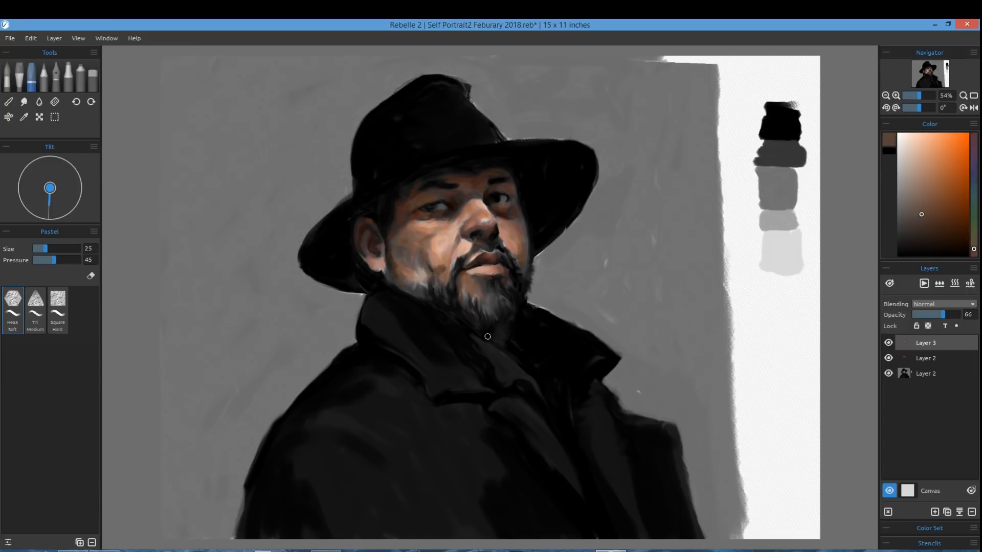
left_click(933, 191)
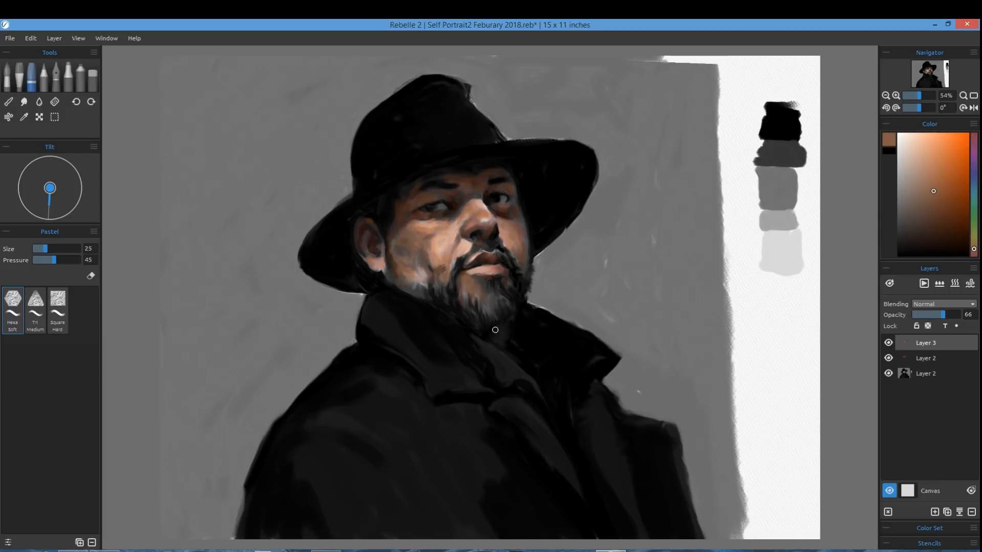
left_click(408, 227, "alt")
left_click(453, 232, "alt")
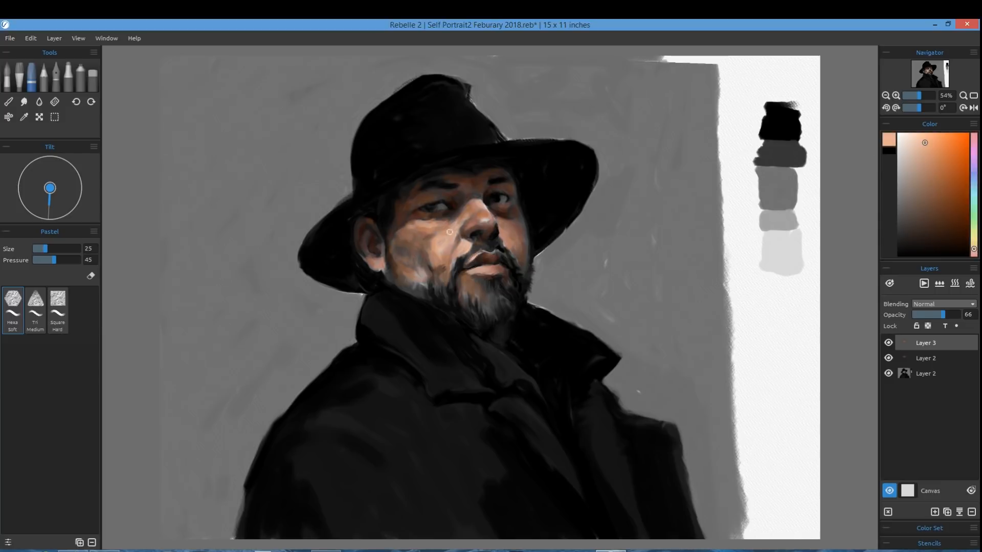
Step: Soften the cheek strokes with the Smudge tool and merge Layer 3 into the color layer below it
left_click(24, 101)
left_click(926, 358)
left_click(926, 343)
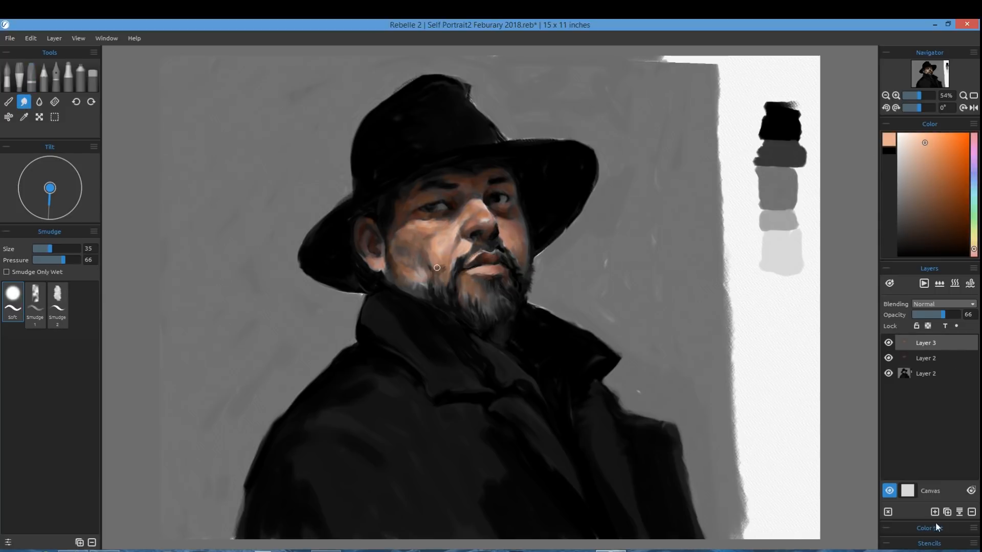
left_click(959, 512)
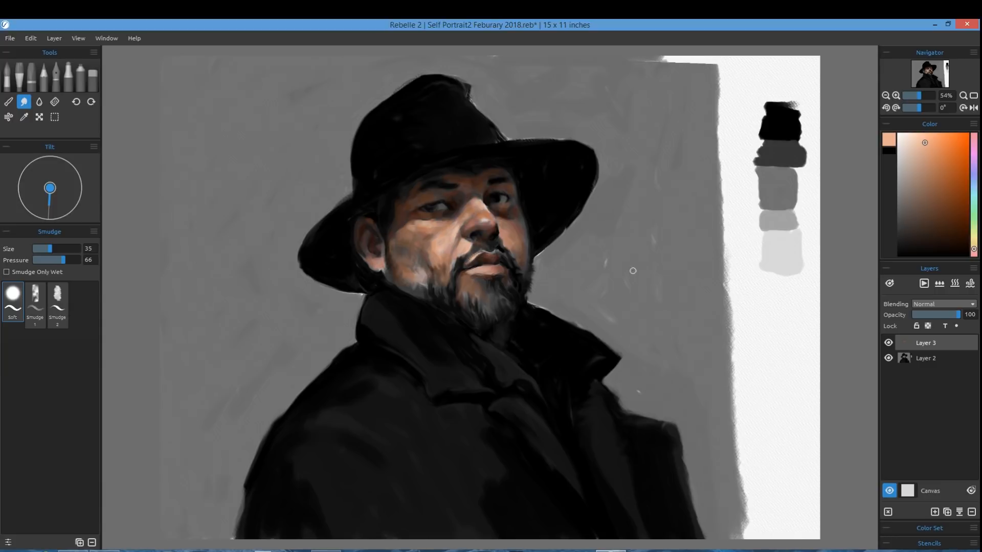
Step: Warm the jaw, cheek and shadow beside the nose with medium brown and tan pastel strokes
left_click(31, 77)
left_click(933, 202)
left_click_drag(419, 264, 423, 287)
left_click_drag(429, 236, 436, 244)
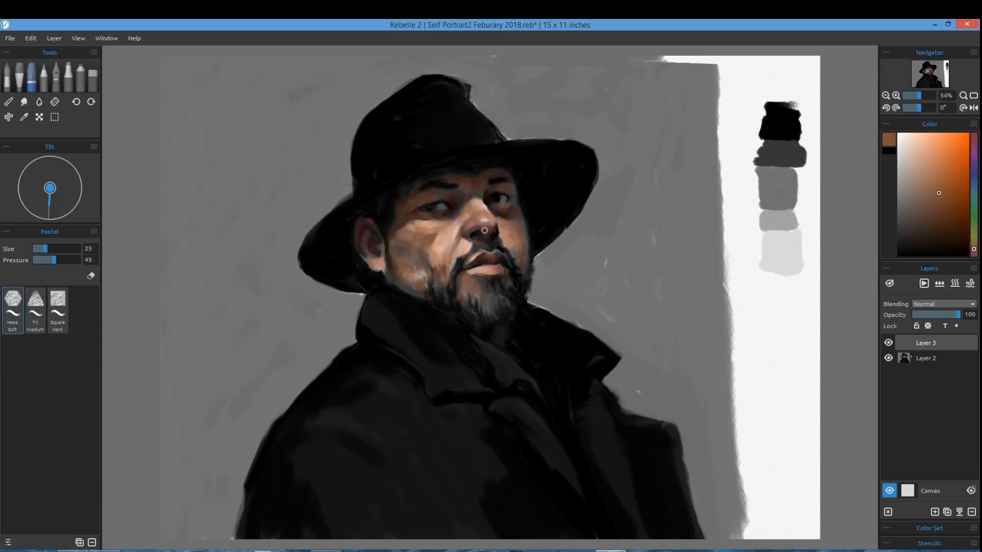
left_click(927, 165)
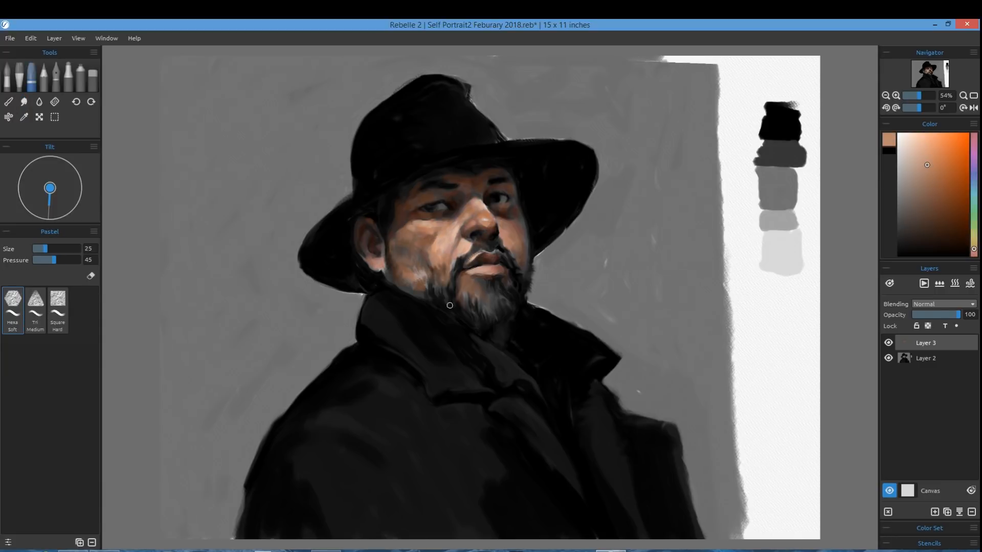
left_click(933, 187)
left_click_drag(507, 232, 504, 243)
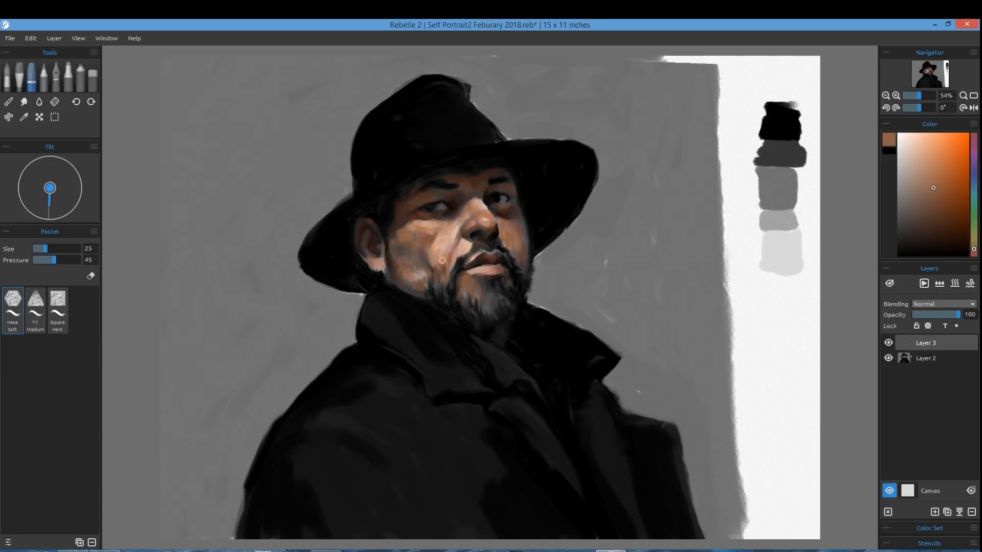
Step: Deepen the eye sockets with sampled dark browns and blend them with the Smudge tool
left_click(506, 204, "alt")
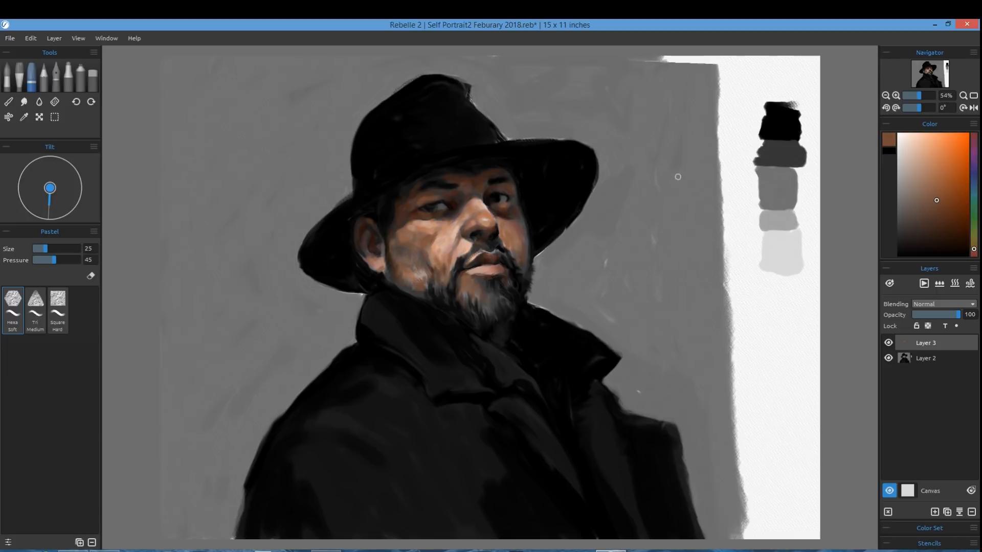
left_click(427, 201, "alt")
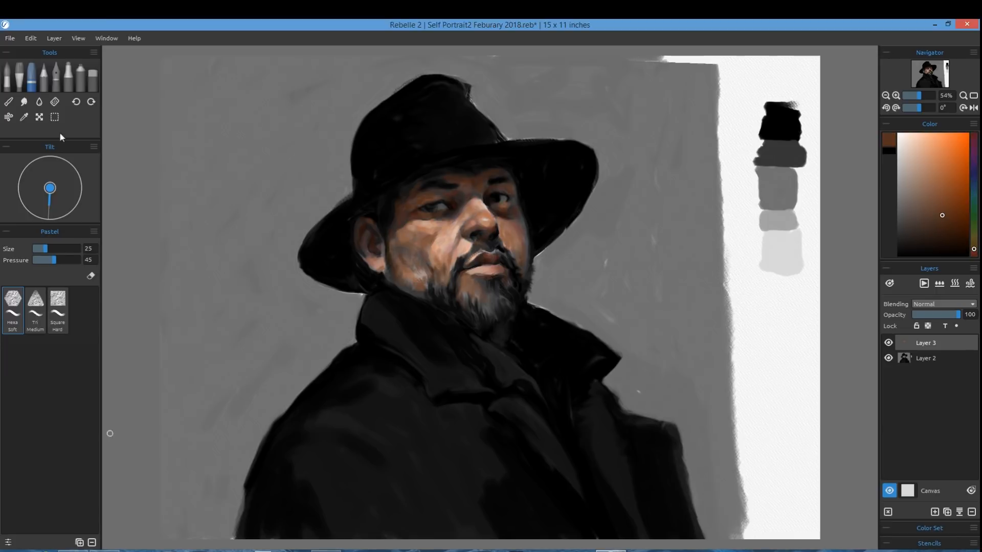
key("s")
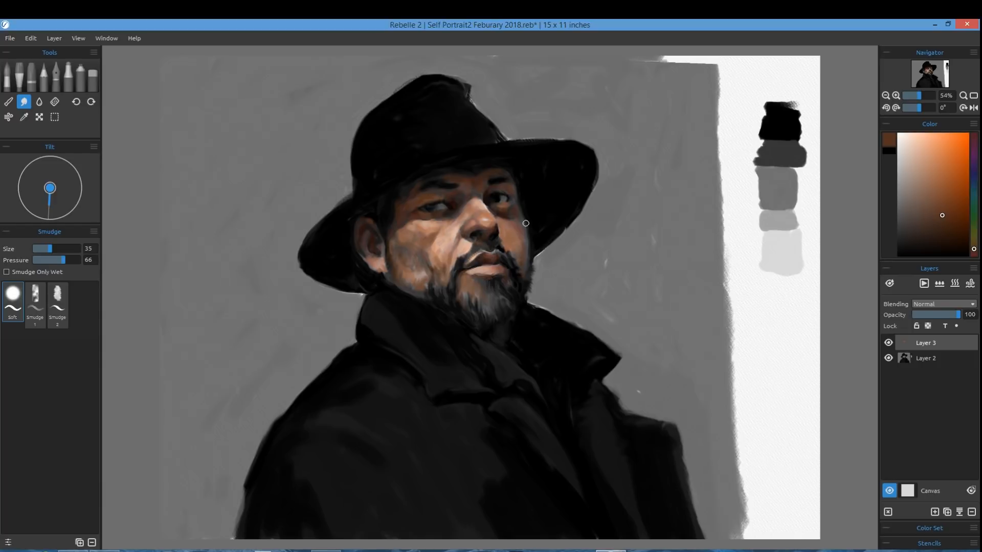
Step: Sample the dark gray swatch, merge the color layer down and add a new layer at 47 opacity
key("i")
left_click(779, 187)
left_click(780, 157)
left_click(959, 512)
left_click(935, 512)
left_click(935, 315)
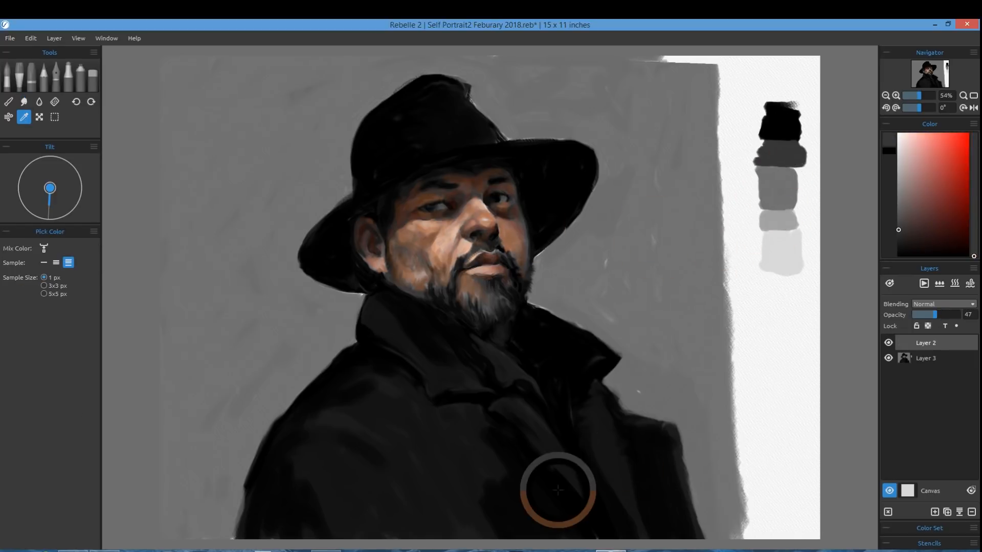
Step: Shade the lower background on both sides of the coat in dark gray with the pastel at size 49
left_click(31, 77)
left_click(56, 248)
left_click_drag(177, 466, 184, 491)
left_click_drag(282, 397, 180, 522)
left_click_drag(166, 453, 200, 404)
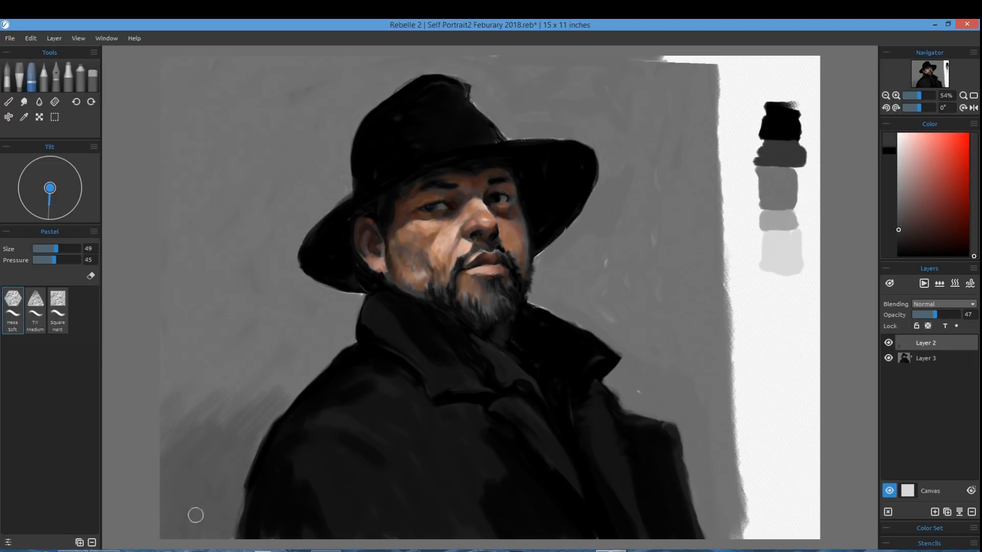
left_click_drag(709, 507, 746, 533)
left_click_drag(218, 392, 175, 423)
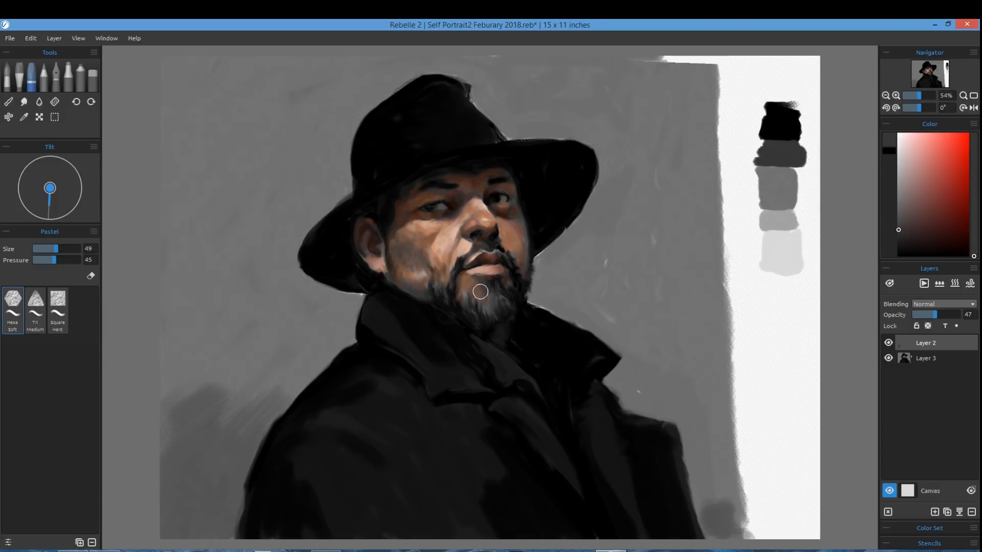
Step: Darken the cheek hollow with gray pastel, merge the shading layer down and blend the cheek with the Smudge tool
left_click(24, 102)
left_click(19, 78)
left_click(31, 77)
mouse_move(413, 241)
left_mouse_down()
mouse_move(303, 190)
mouse_move(404, 258)
left_mouse_up()
left_click(24, 101)
key("ctrl+e")
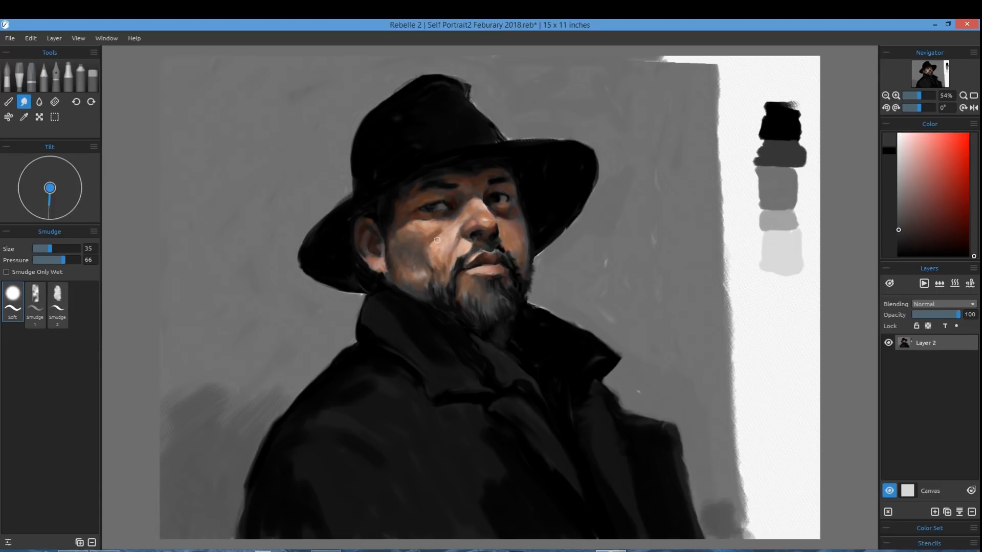
mouse_move(409, 269)
left_mouse_down()
mouse_move(402, 258)
mouse_move(413, 237)
left_mouse_up()
Step: Reduce the pastel to size 25 and stroke sampled and darkened browns on both cheeks and below the lower lip
left_click(450, 240, "alt")
left_click(31, 77)
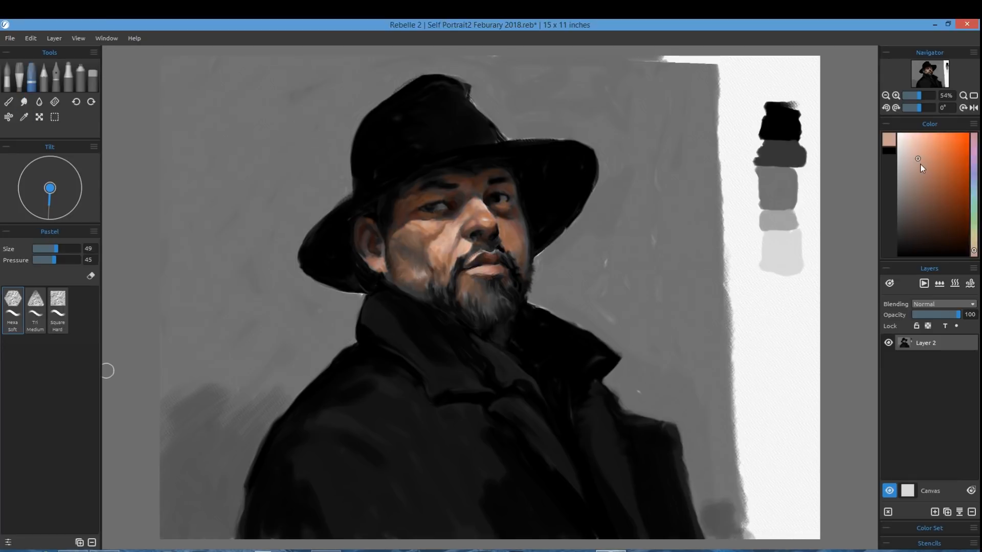
left_click(925, 172)
key("[")
left_click_drag(926, 183, 937, 201)
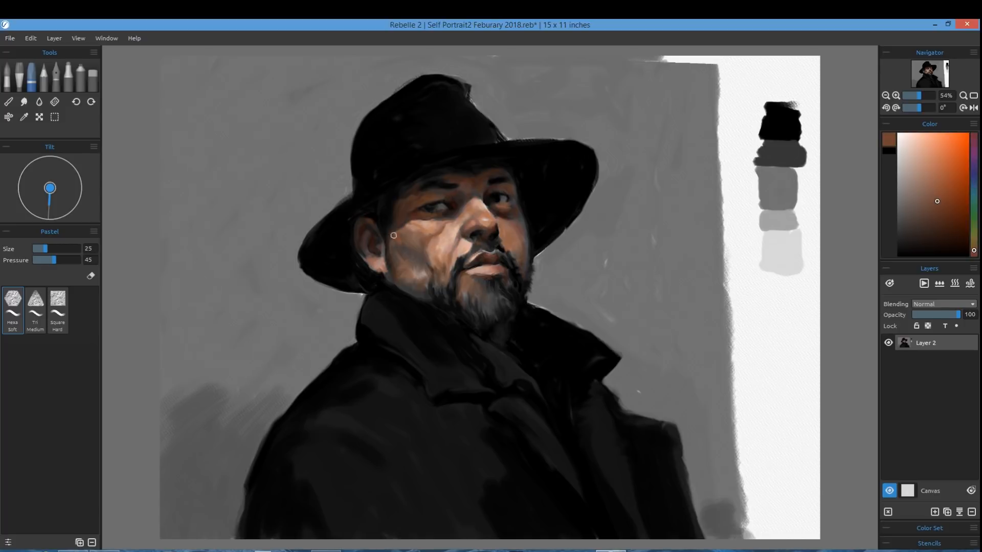
left_click_drag(522, 240, 522, 246)
left_click_drag(939, 218, 945, 239)
left_click_drag(495, 277, 489, 277)
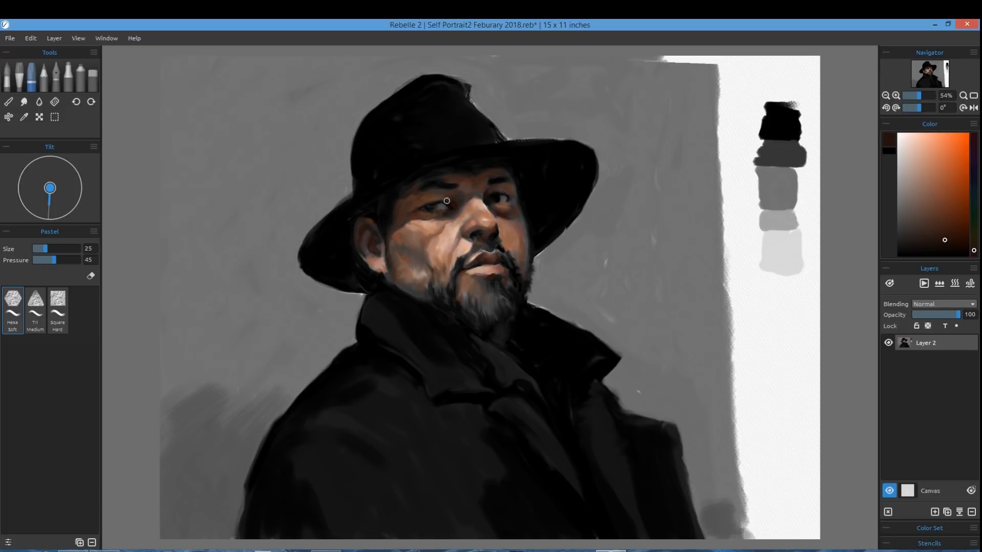
Step: Touch up the eye with dark brown, add warm sampled tones to the cheek and jaw, and smudge them
left_click(941, 216)
left_click_drag(446, 200, 438, 199)
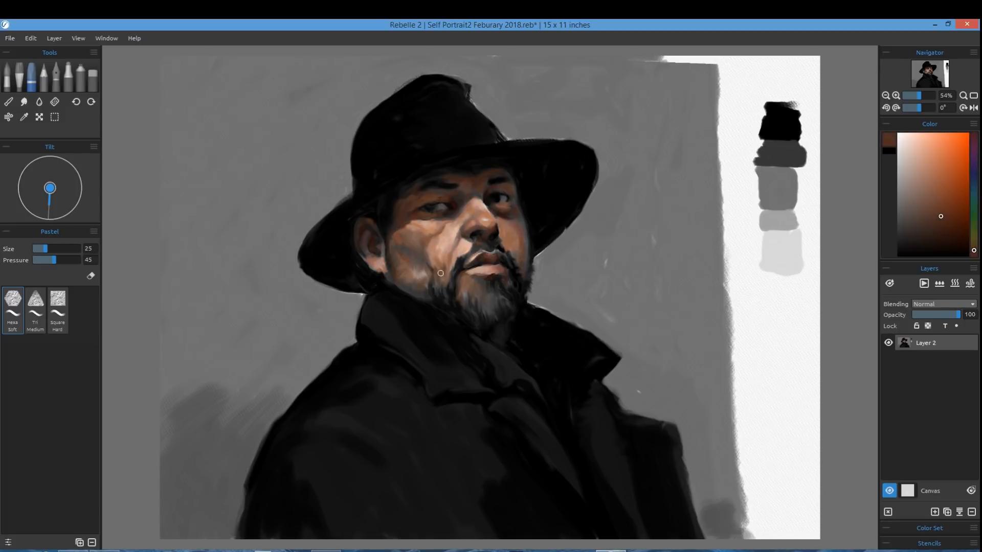
left_click(934, 203)
left_click_drag(931, 191, 934, 170)
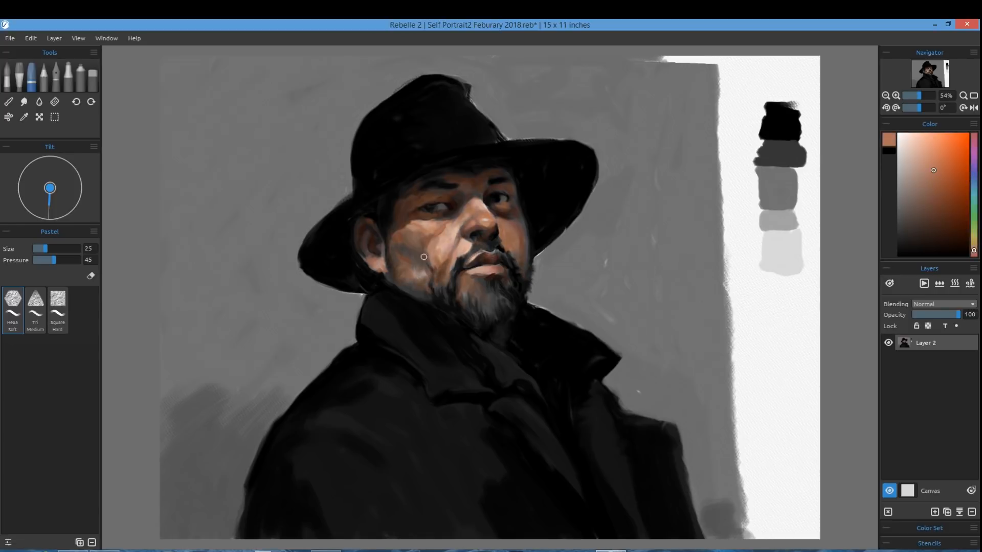
left_click(439, 255, "alt")
left_click(419, 273, "alt")
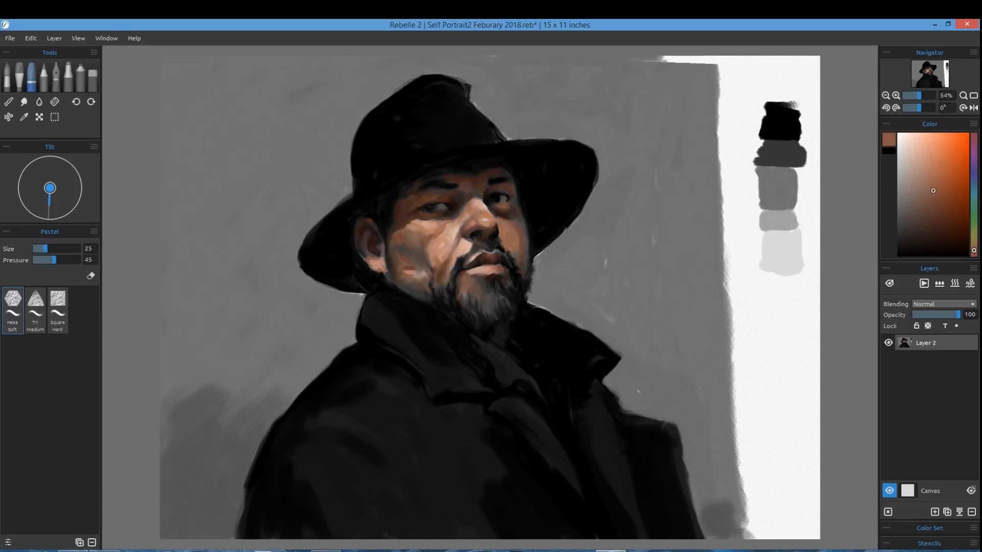
key("s")
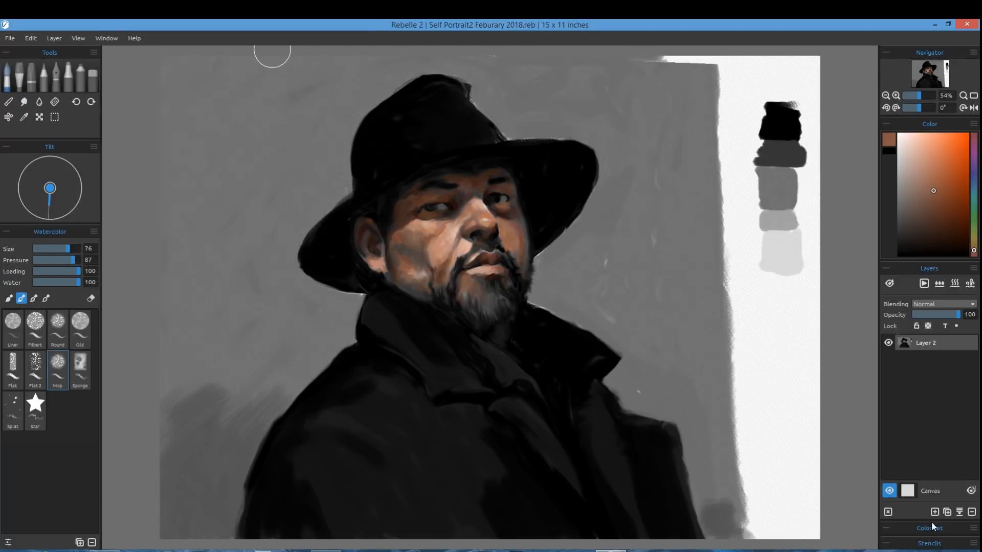
Step: Add a new layer at 39 opacity, choose a reddish brown and set the pastel to size 36 and pressure 65
left_click(935, 512)
left_click(932, 315)
left_click(945, 191)
left_click(49, 249)
left_click(19, 78)
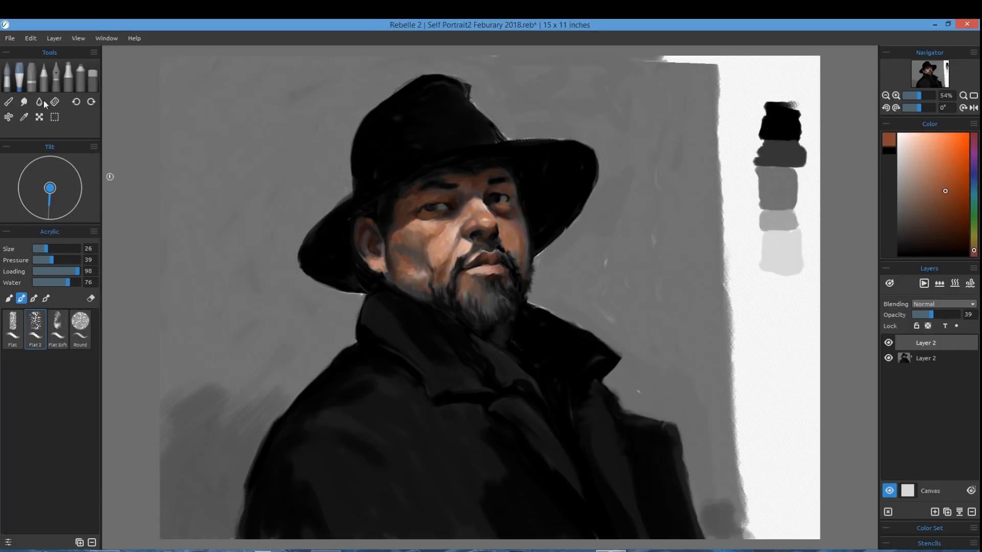
left_click(50, 248)
left_click(61, 260)
left_click(31, 78)
left_click_drag(53, 248, 49, 248)
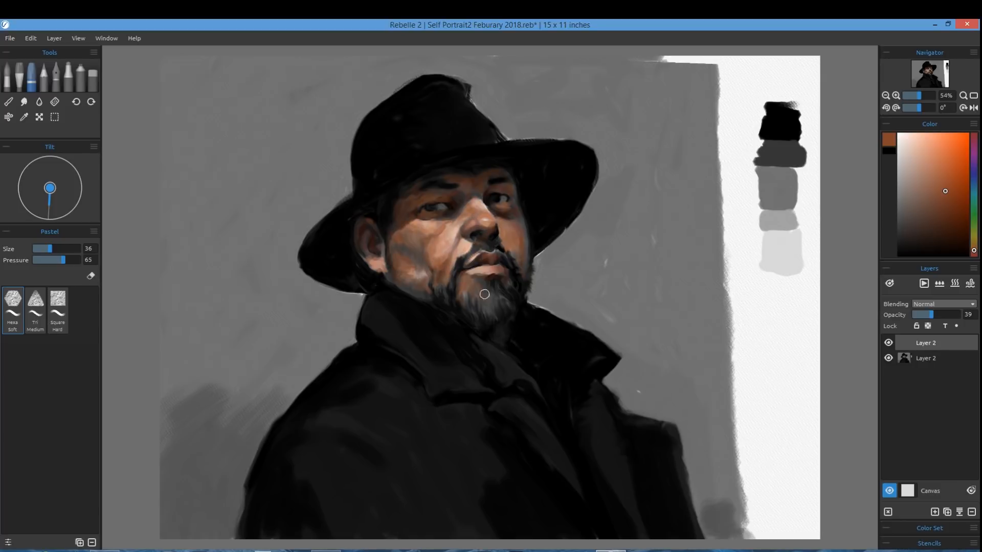
Step: Glaze a sampled skin tone and varied salmon pinks over the cheek and lips with the pastel
left_click(494, 254, "alt")
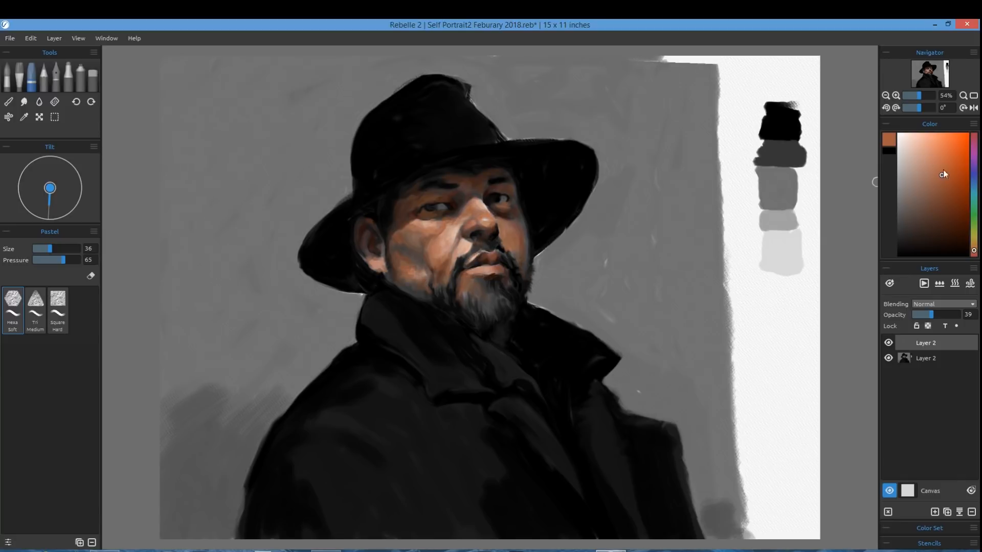
left_click(938, 161)
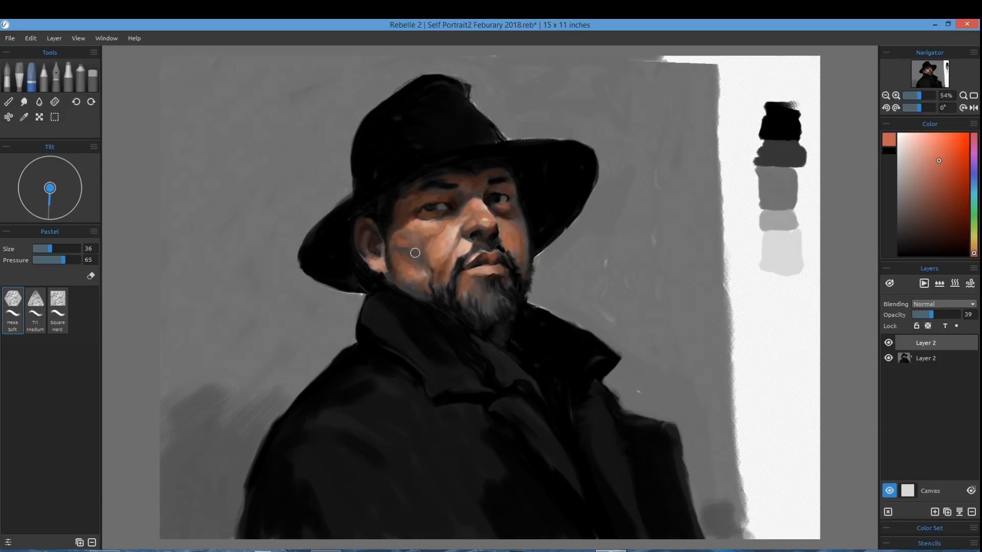
left_click(930, 179)
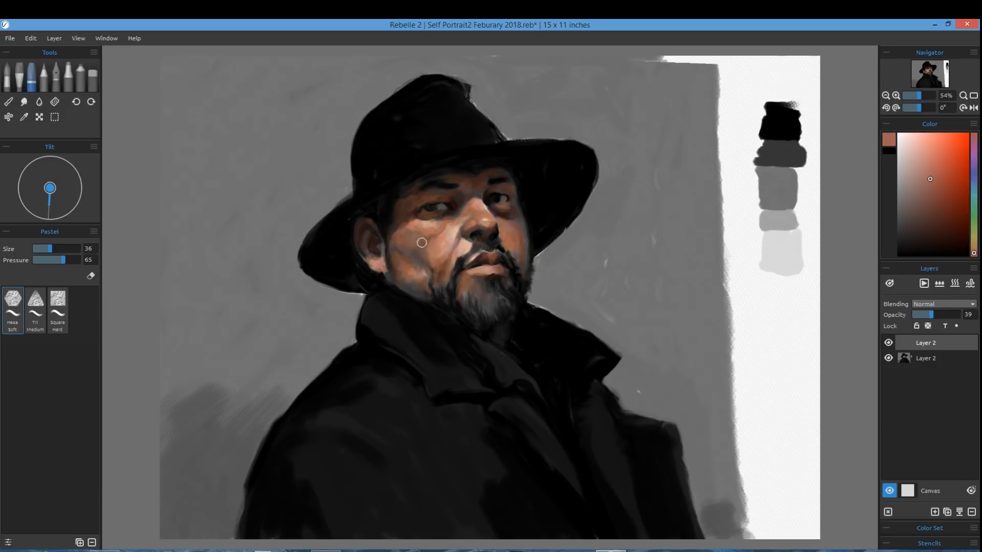
left_click(939, 152)
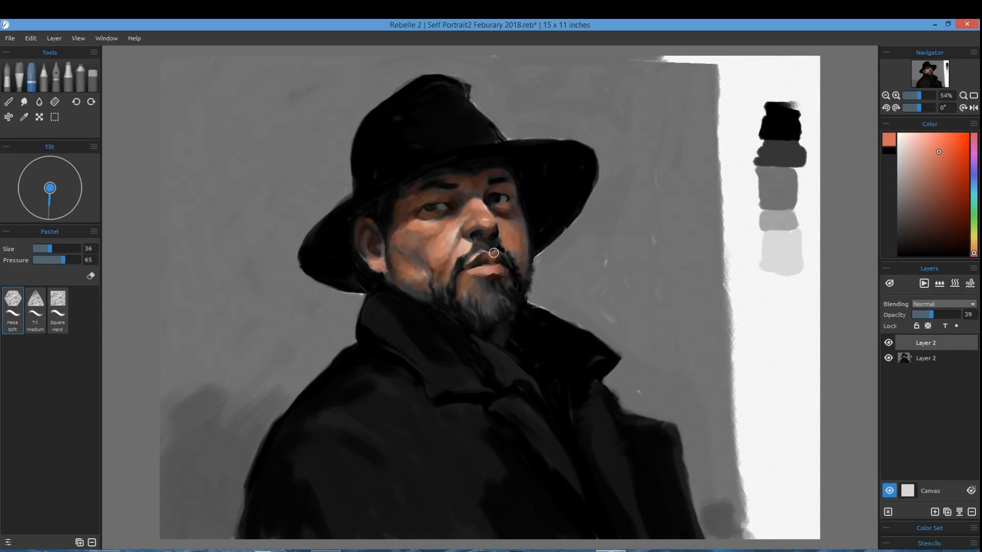
Step: Reduce the pastel to size 18 and touch up the eye area and upper cheek with reddish browns and pale pink
left_click(936, 143)
key("[")
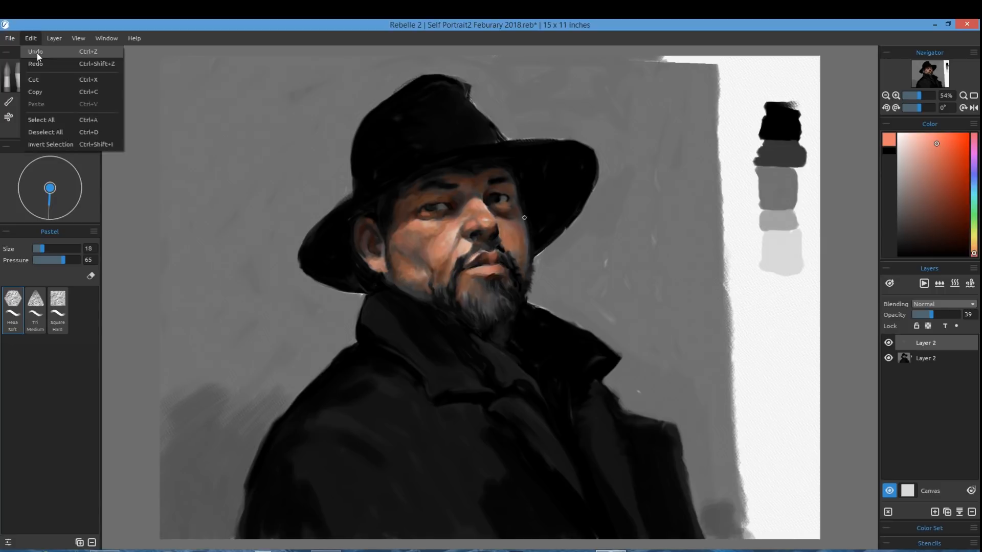
left_click(423, 212, "alt")
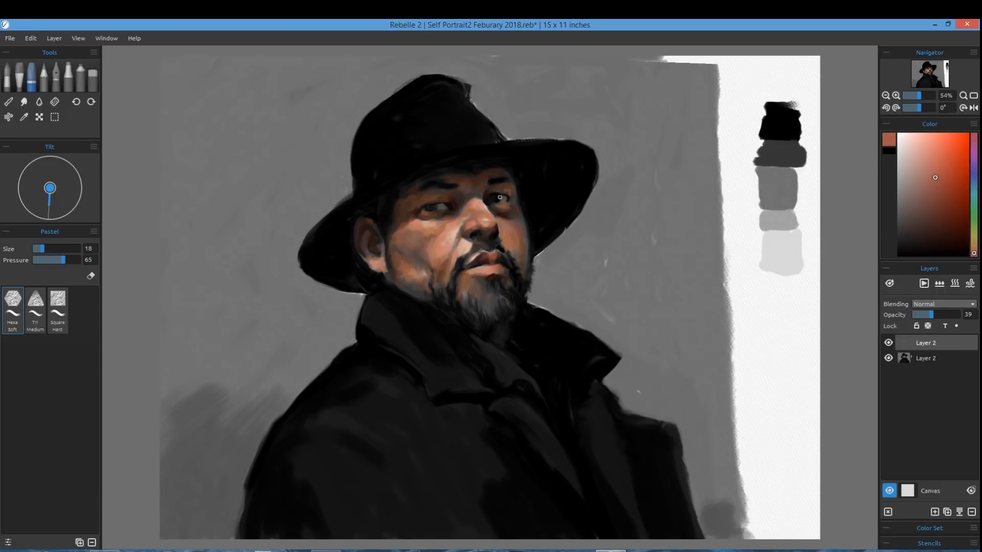
left_click(943, 189)
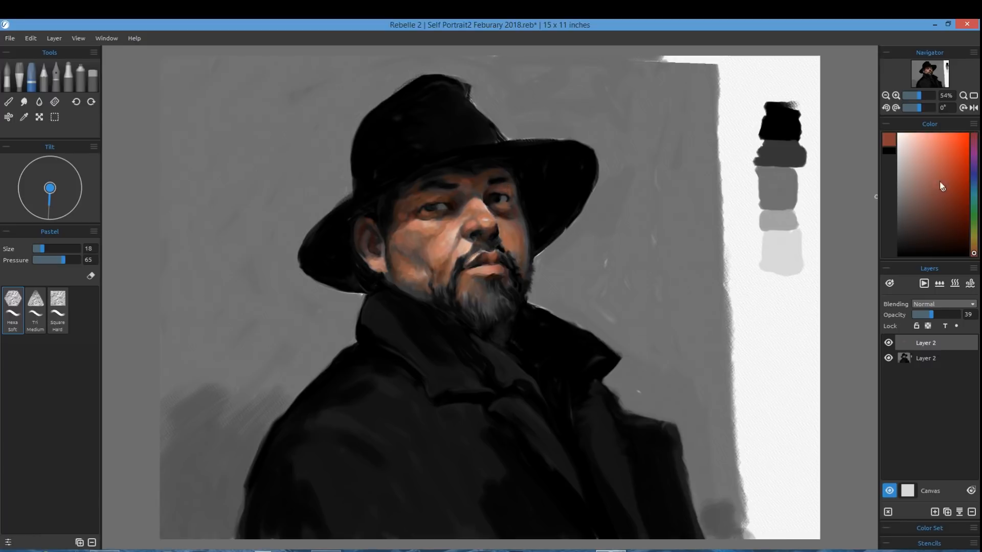
left_click(938, 177)
left_click(918, 152)
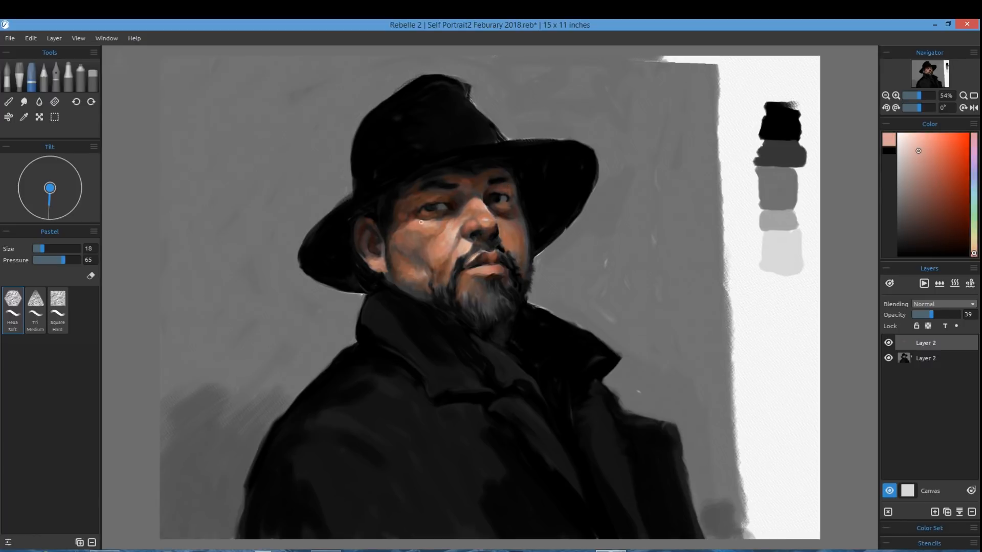
Step: Sample warm skin tones from the nose and cheek and stroke them over the nose and beside the mustache
left_click(486, 220, "alt")
left_click(480, 219, "alt")
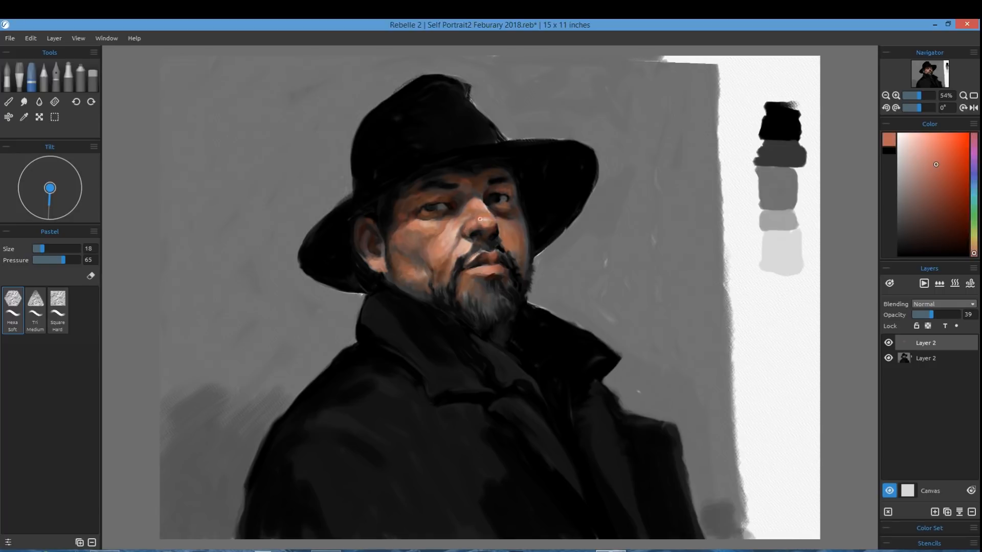
left_click(454, 249, "alt")
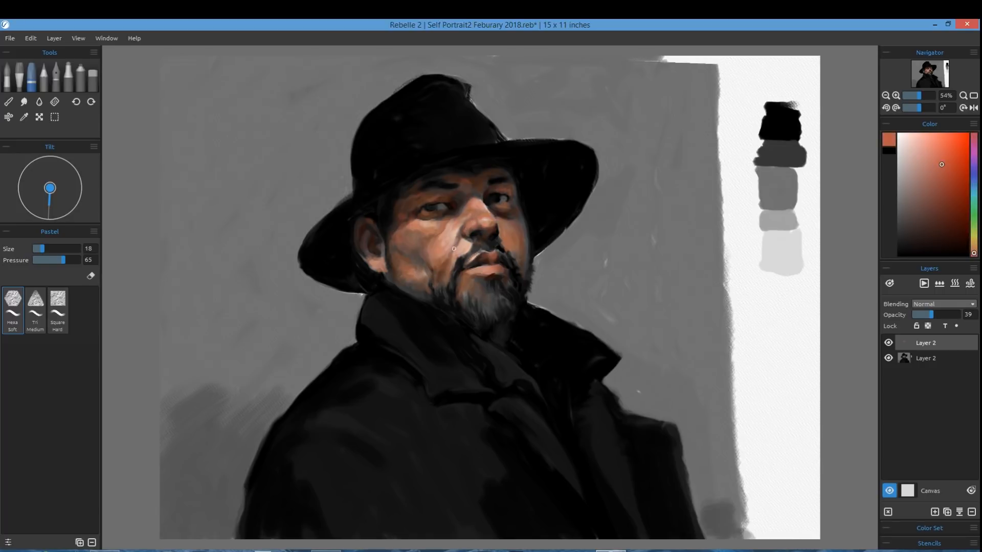
Step: Work sampled dark browns and near-blacks into the beard, brow and jaw edge
left_click(418, 250, "alt")
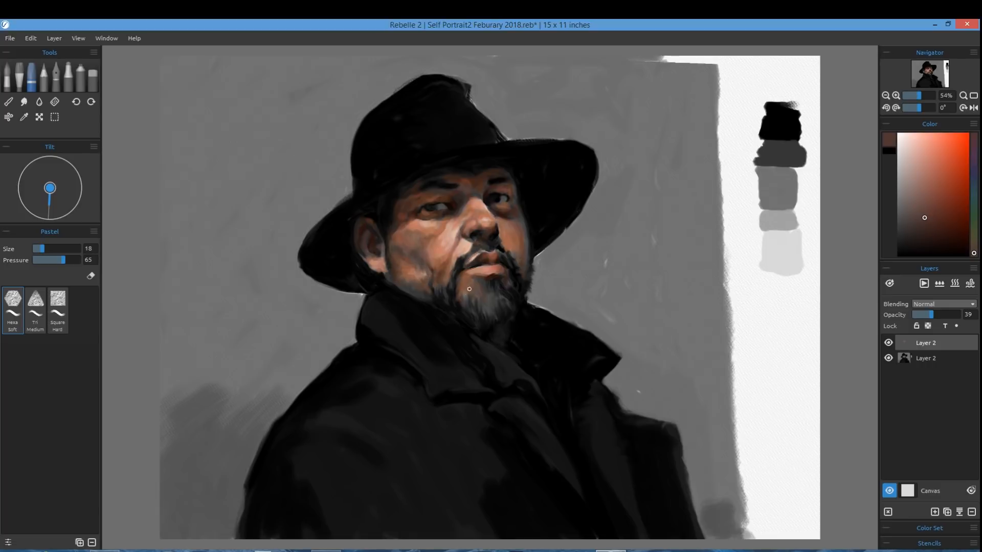
left_click(427, 282, "alt")
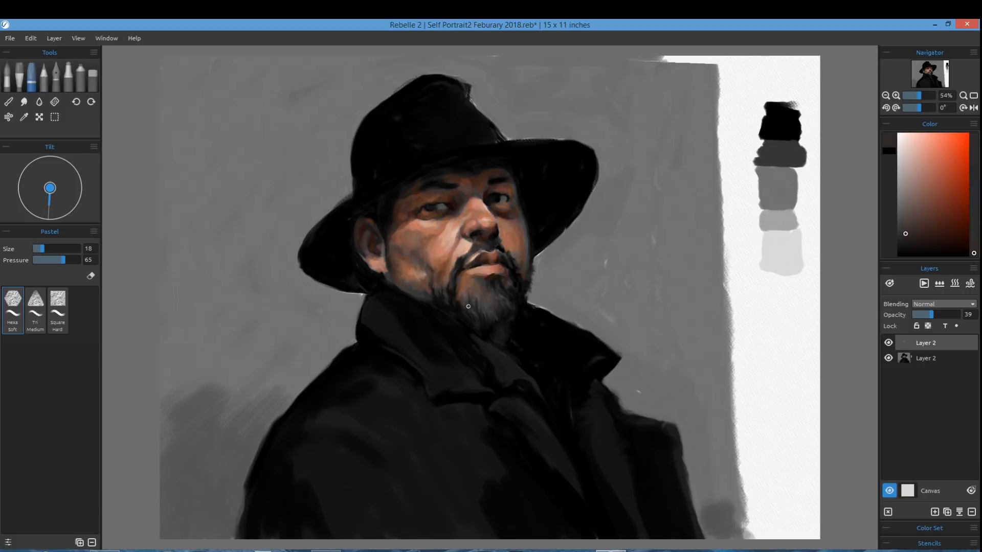
left_click(447, 203, "alt")
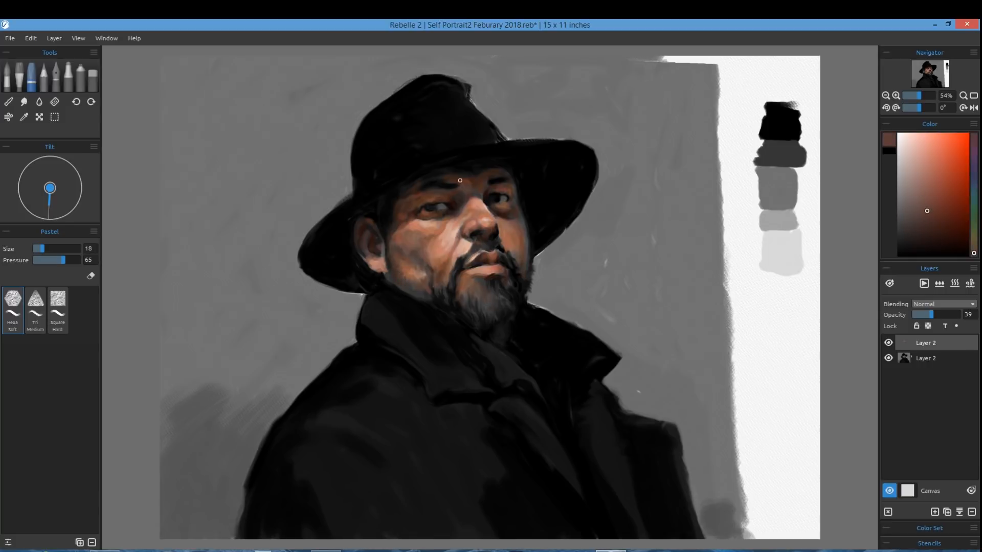
left_click(432, 277, "alt")
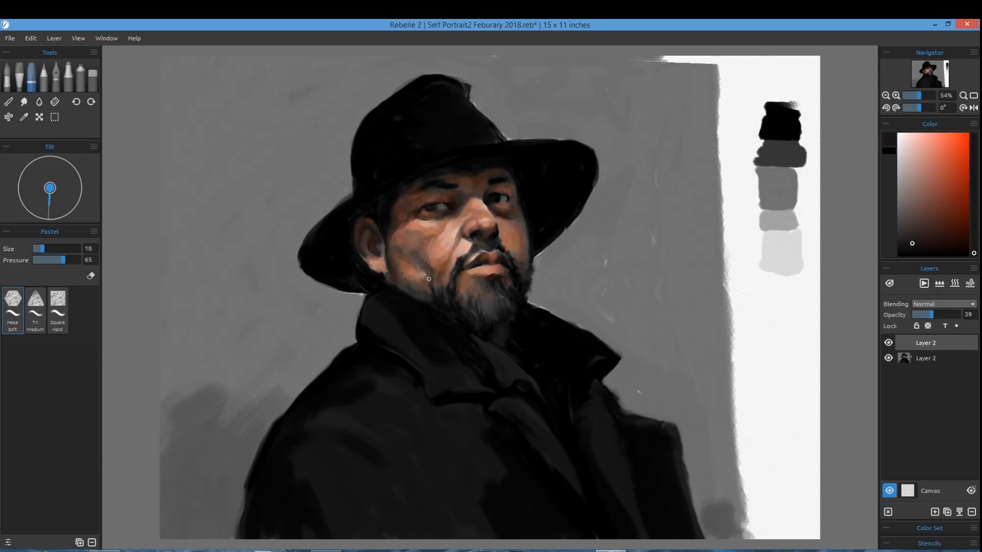
left_click(433, 299, "alt")
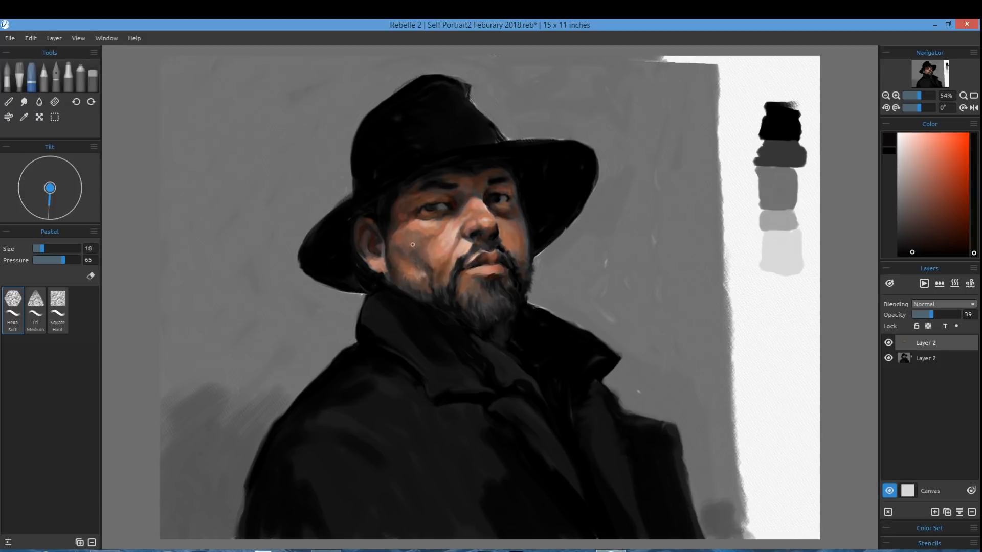
Step: Deepen the eye and brow shadows with dark brown, and add grayish brown strokes to the mustache and chin beard
left_click(497, 192, "alt")
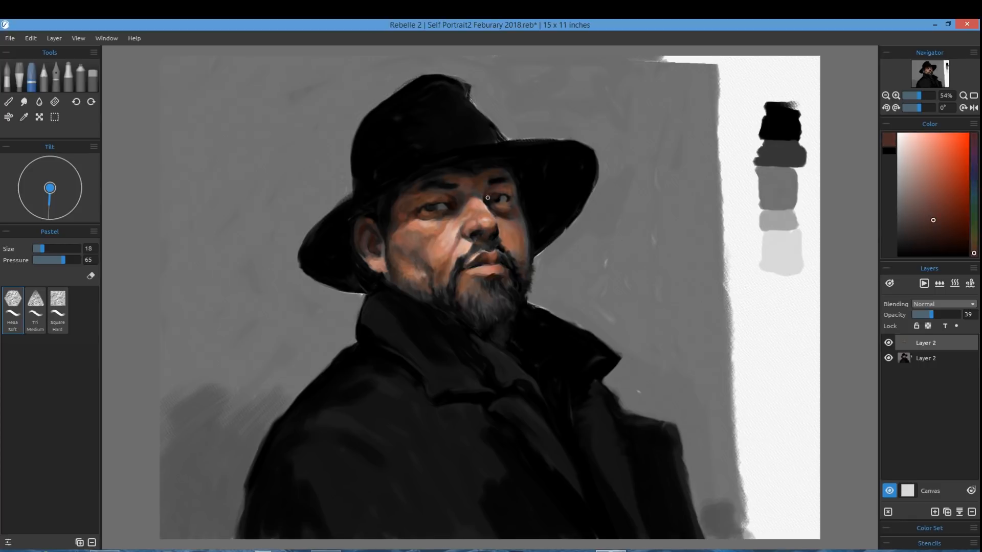
left_click(934, 230)
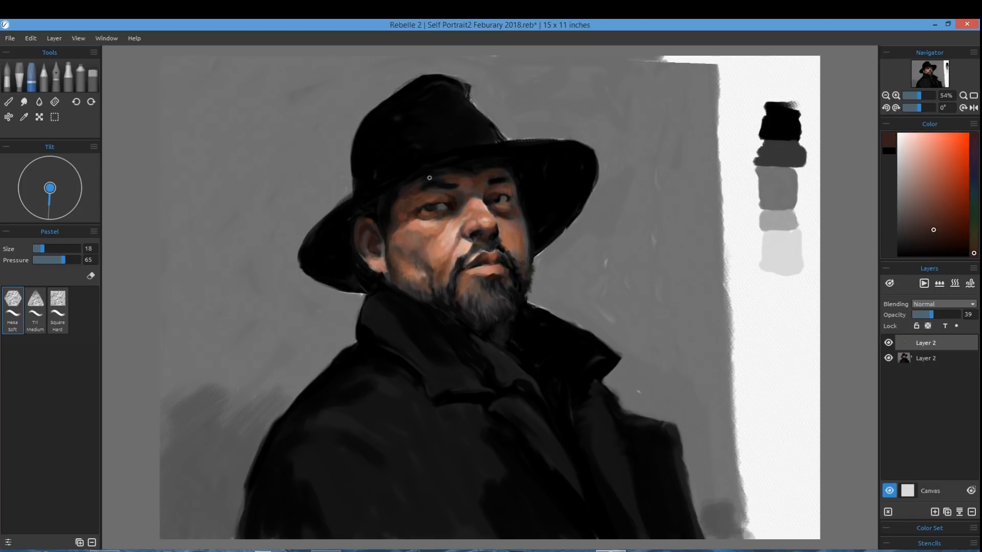
left_click(470, 254, "alt")
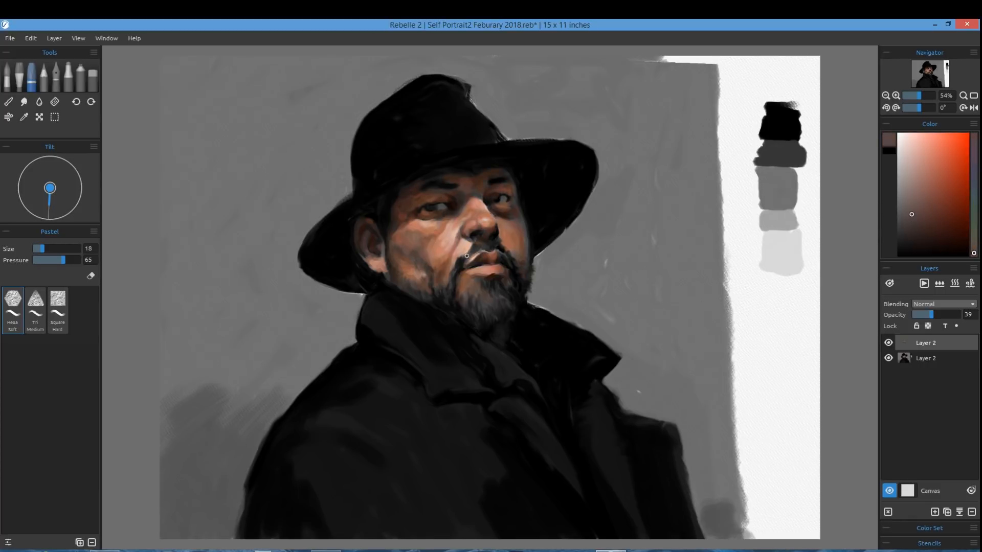
left_click(907, 198)
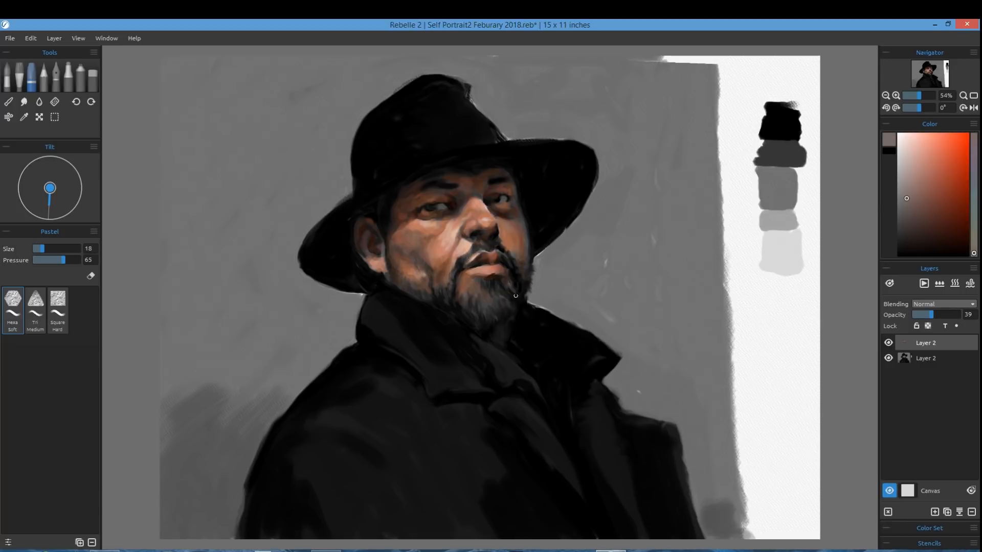
mouse_move(487, 298)
left_mouse_down()
mouse_move(485, 310)
mouse_move(496, 309)
left_mouse_up()
Step: Set the Smudge tool's pressure to 82 to blend the face strokes, and merge the glaze layer down
key("s")
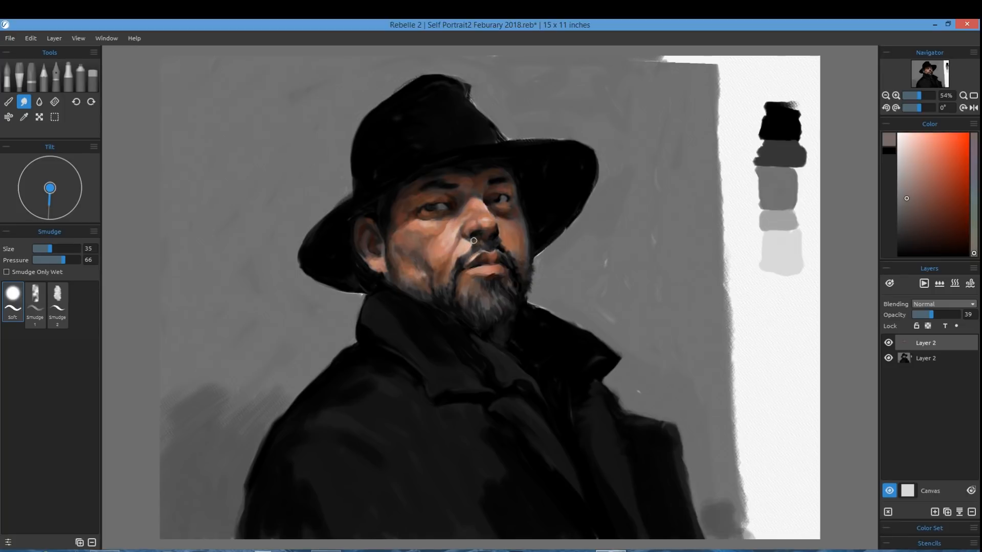
left_click(70, 260)
left_click(959, 513)
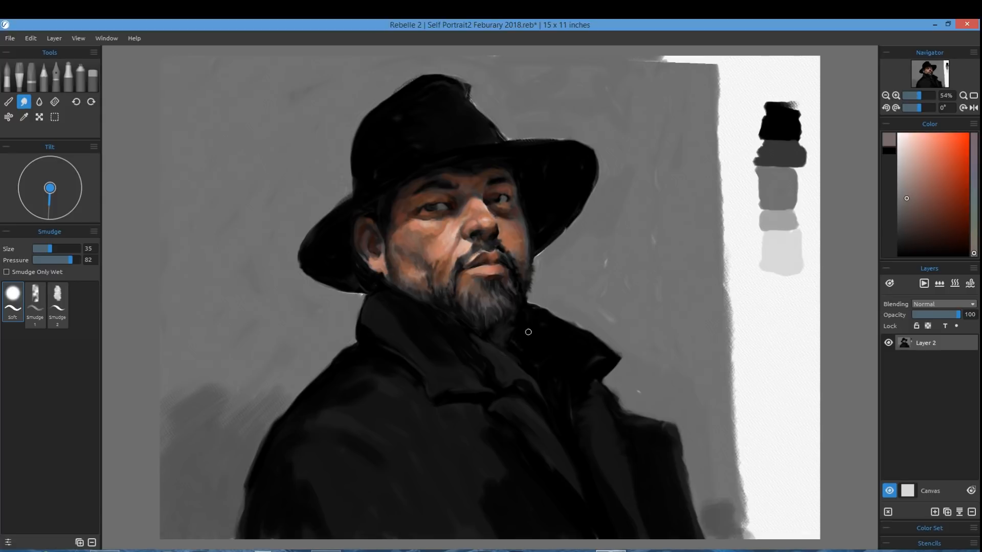
Step: Add a new layer at 62 opacity and set the pastel to size 31 with a dark reddish brown
left_click(935, 512)
left_click(943, 315)
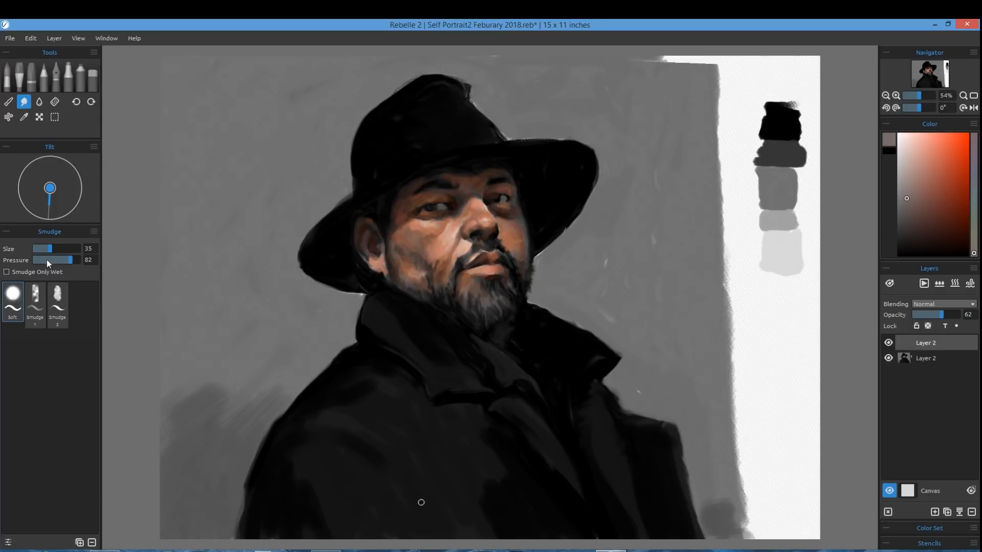
left_click(31, 78)
left_click(942, 210)
left_click(48, 248)
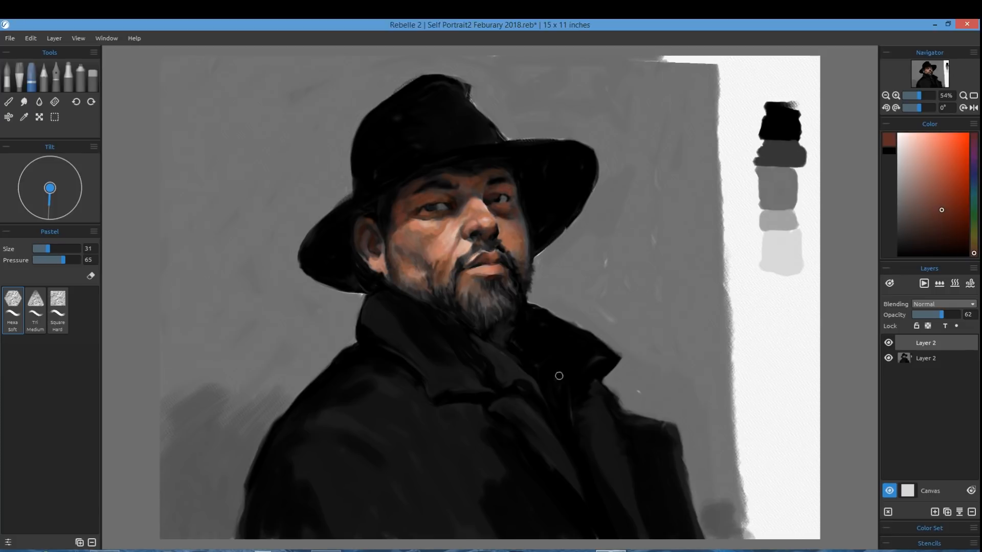
Step: Shade the nose and the far cheek with sampled skin tones, muted gray-brown and dark brown pastel
left_click(481, 230, "alt")
left_click(526, 231, "alt")
left_click(517, 225, "alt")
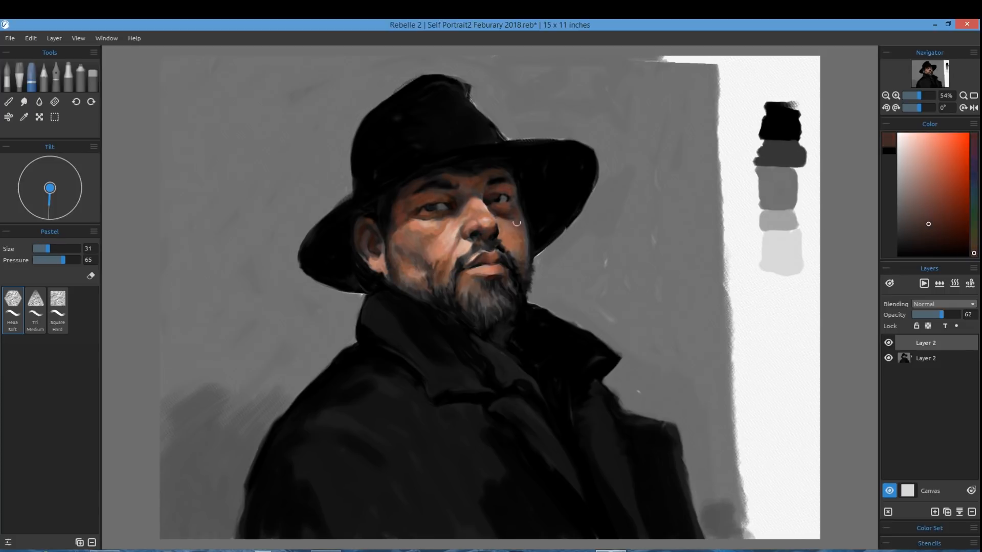
left_click(905, 217)
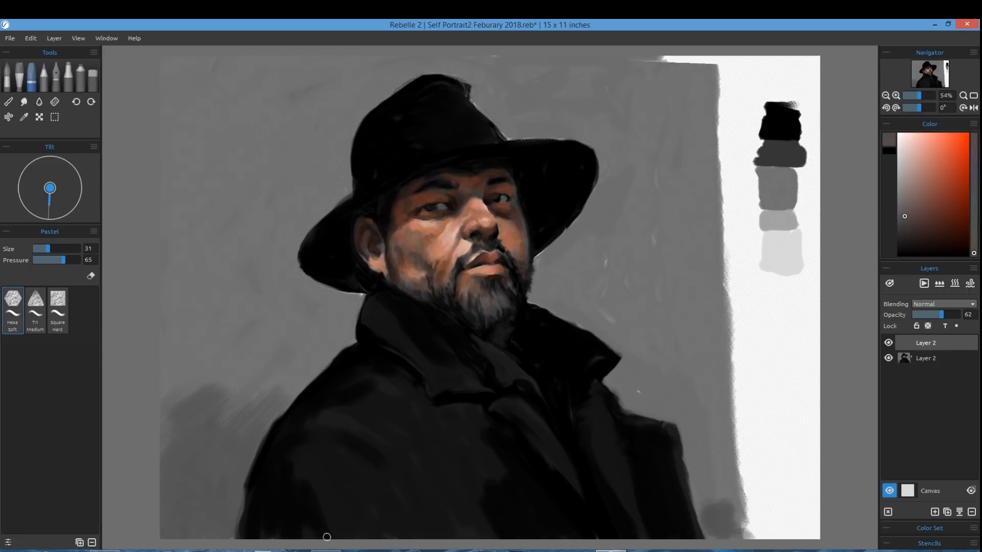
left_click(928, 230)
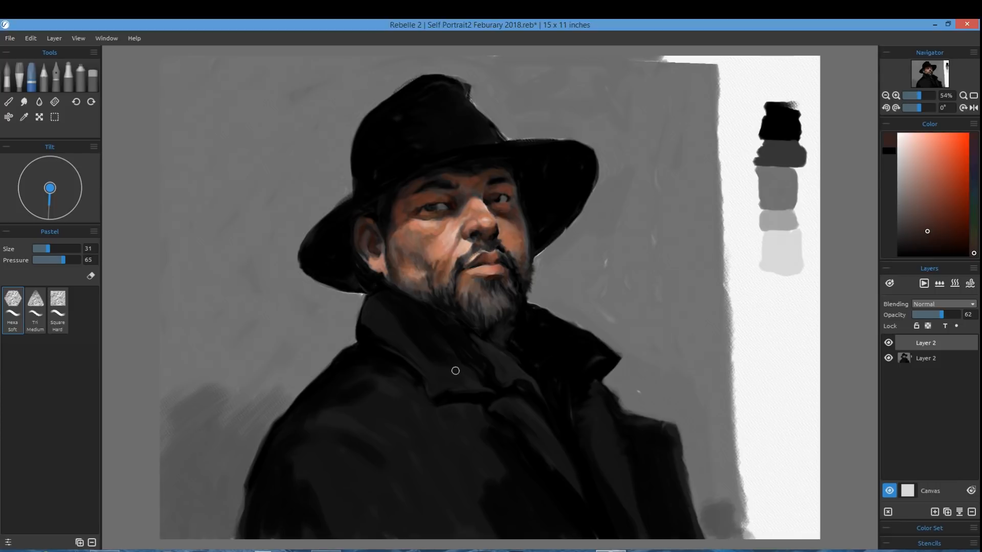
Step: Reduce the pastel to size 13 and refine highlights on the nose and near cheek with pale pink and sampled skin tones
left_click(914, 171)
left_click(912, 157)
left_click(40, 248)
left_click(903, 144)
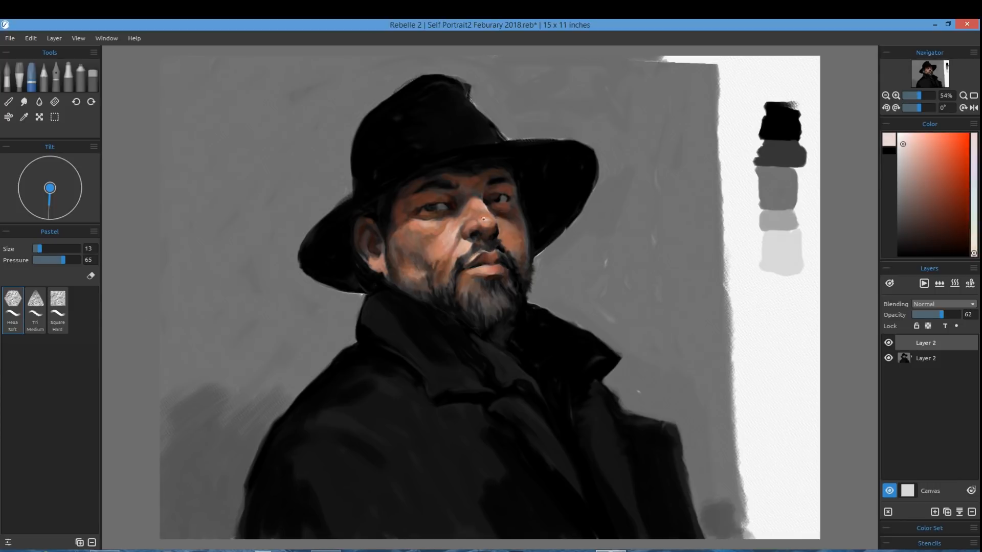
left_click(450, 226, "alt")
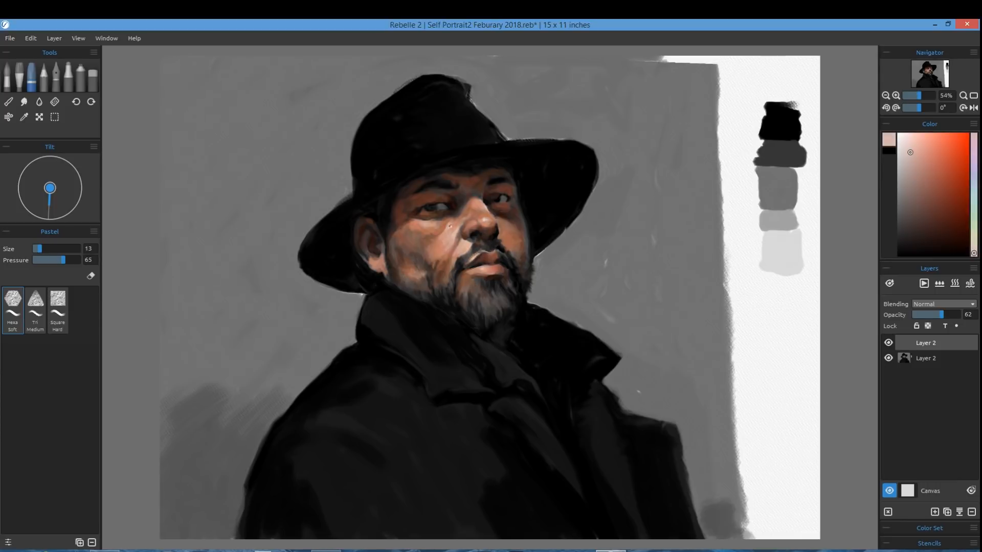
left_click(454, 218, "alt")
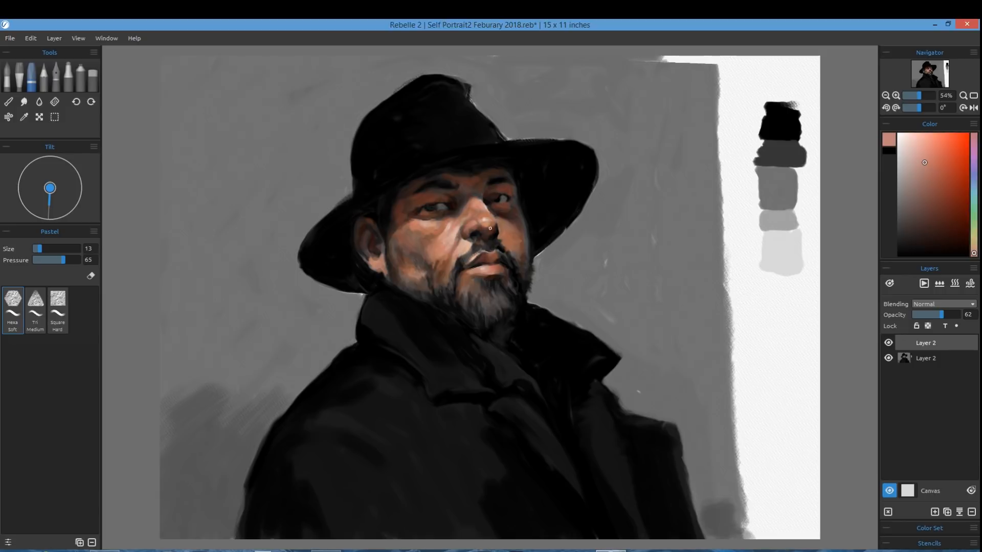
left_click(470, 221, "alt")
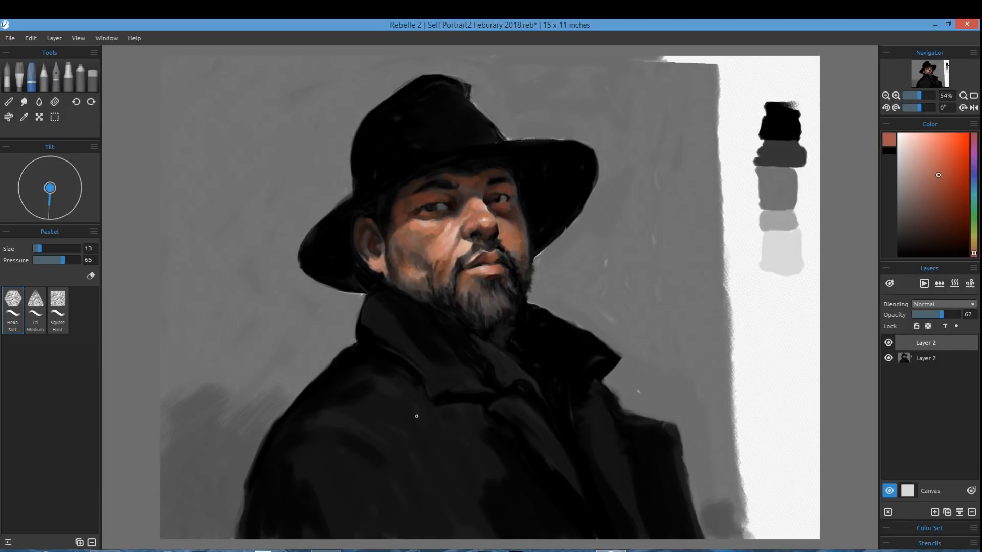
Step: Choose a dark desaturated teal and stroke it into the chin beard and the shadowed neck
left_click(913, 218)
left_click(973, 196)
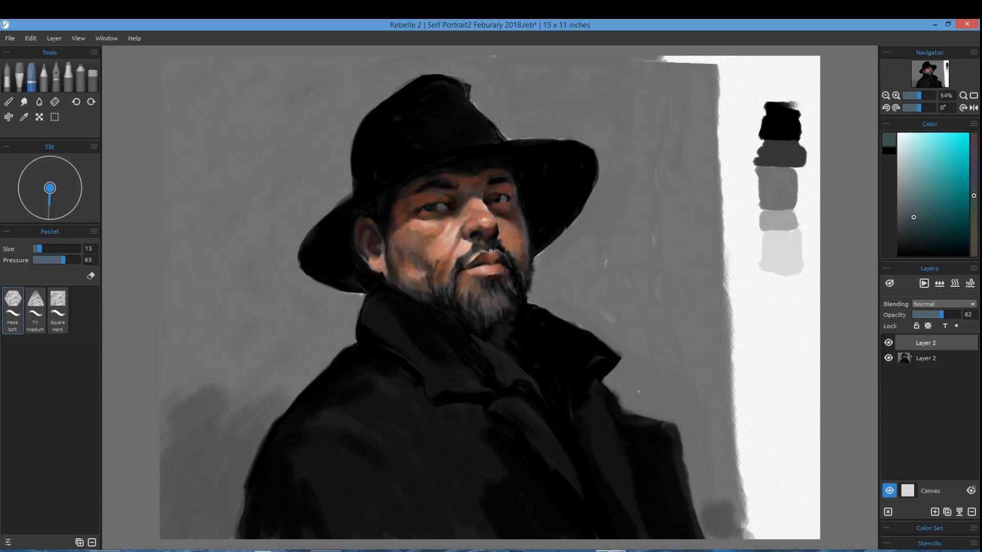
left_click(917, 241)
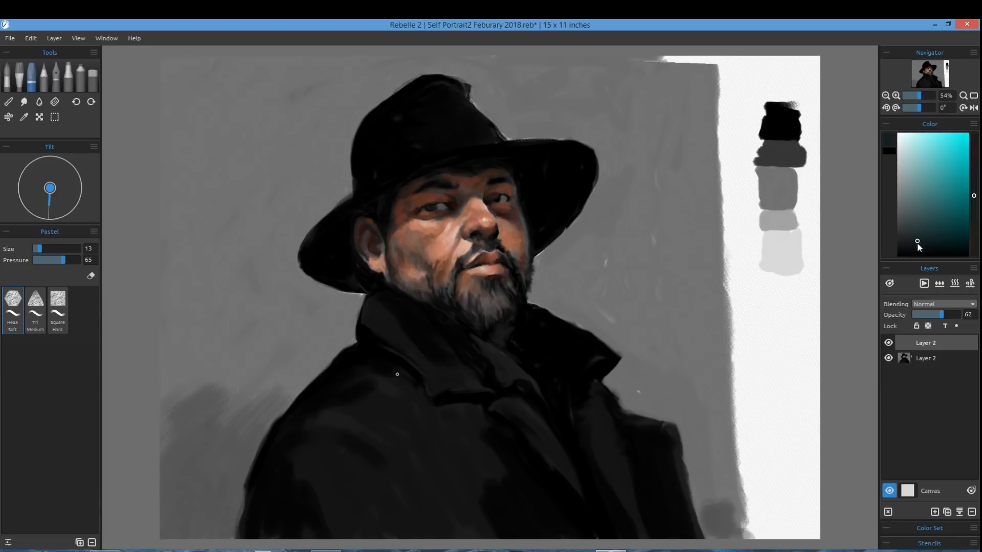
left_click(916, 231)
left_click_drag(496, 335, 503, 306)
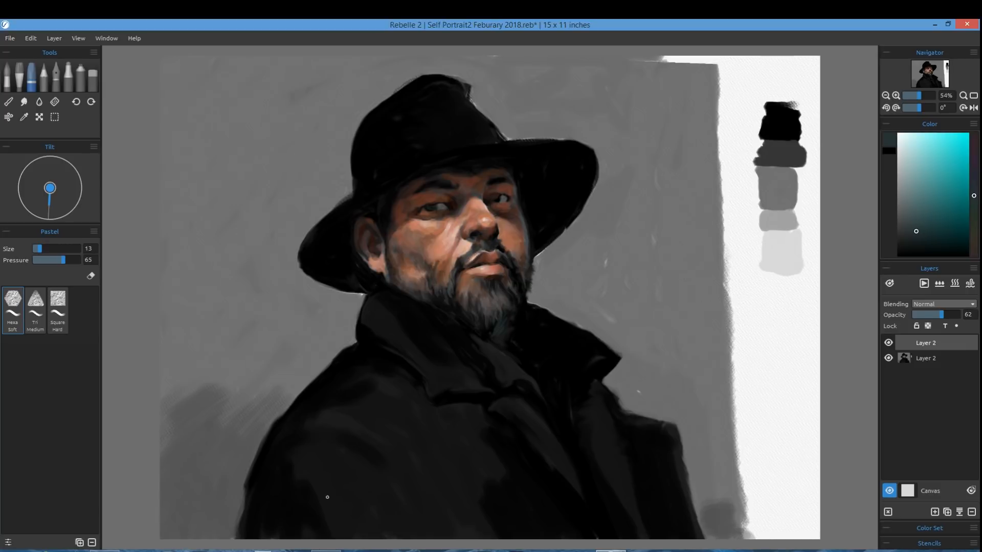
mouse_move(507, 332)
left_mouse_down()
mouse_move(484, 340)
mouse_move(513, 342)
left_mouse_up()
Step: Merge the layer down for smudging the neck, and add a new layer at 43 opacity for the pastel
left_click(25, 102)
left_click(960, 512)
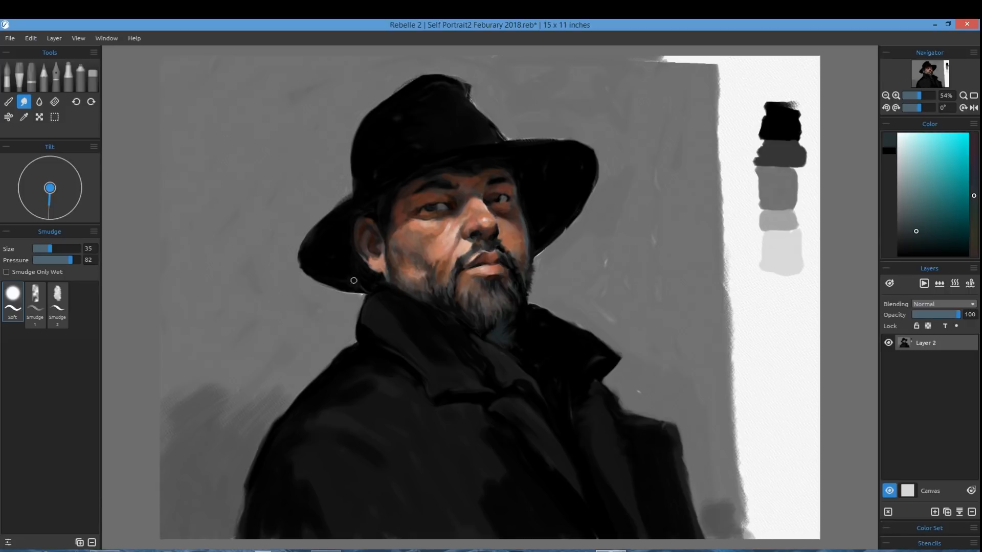
key("ctrl+shift+n")
key("p")
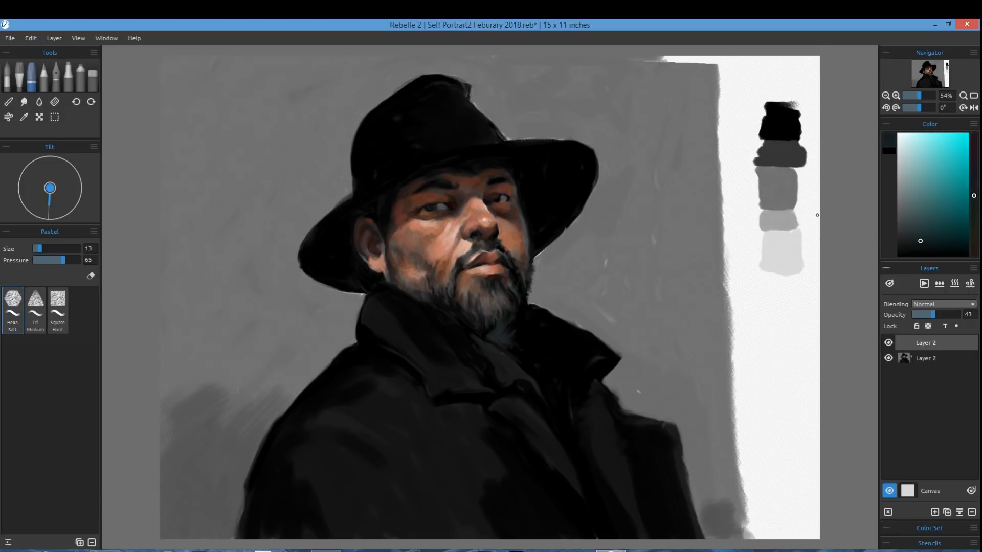
Step: Glaze the collar, shoulder, chest and far side of the coat with dark teal pastel at sizes 52 to 75
mouse_move(406, 336)
left_mouse_down()
mouse_move(430, 370)
mouse_move(437, 363)
mouse_move(439, 389)
mouse_move(472, 394)
mouse_move(466, 378)
mouse_move(510, 412)
mouse_move(379, 307)
mouse_move(377, 328)
mouse_move(489, 418)
mouse_move(369, 380)
mouse_move(432, 392)
left_mouse_up()
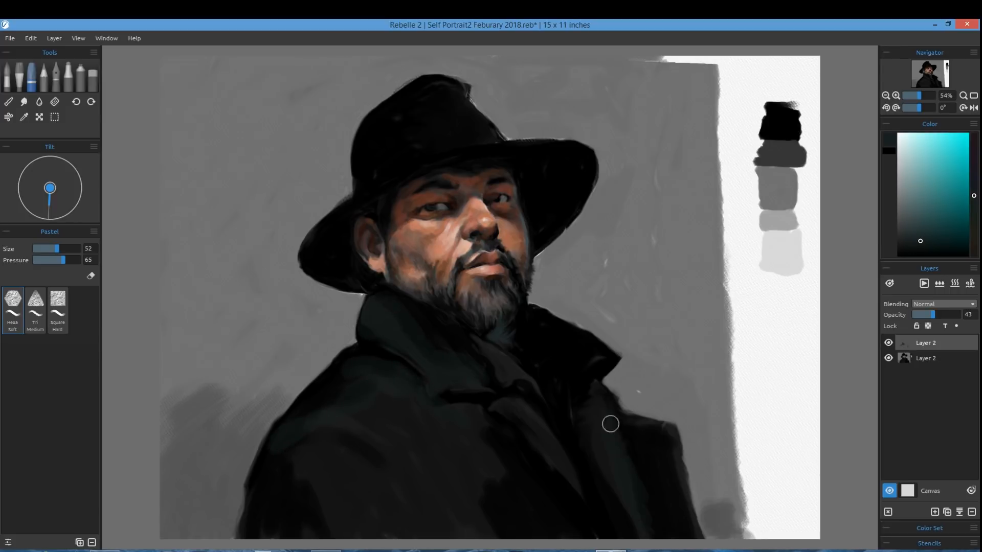
mouse_move(610, 420)
left_mouse_down()
mouse_move(675, 448)
mouse_move(648, 449)
mouse_move(692, 528)
left_mouse_up()
mouse_move(529, 462)
left_mouse_down()
mouse_move(487, 498)
mouse_move(480, 469)
mouse_move(548, 544)
mouse_move(495, 470)
left_mouse_up()
key("]")
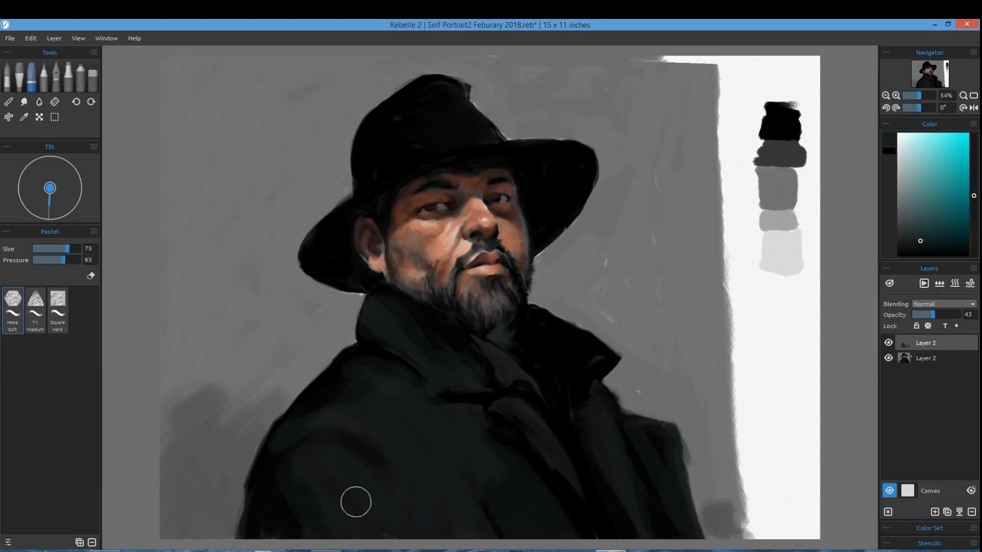
Step: Undo the first brighter teal strokes and glaze the coat and lapels with adjusted blue-teal pastel at size 75
left_click(924, 218)
mouse_move(420, 429)
left_mouse_down()
mouse_move(452, 452)
mouse_move(457, 492)
mouse_move(412, 456)
mouse_move(390, 476)
left_mouse_up()
left_click(31, 39)
left_click(33, 50)
left_click(31, 39)
left_click(34, 51)
left_click(925, 232)
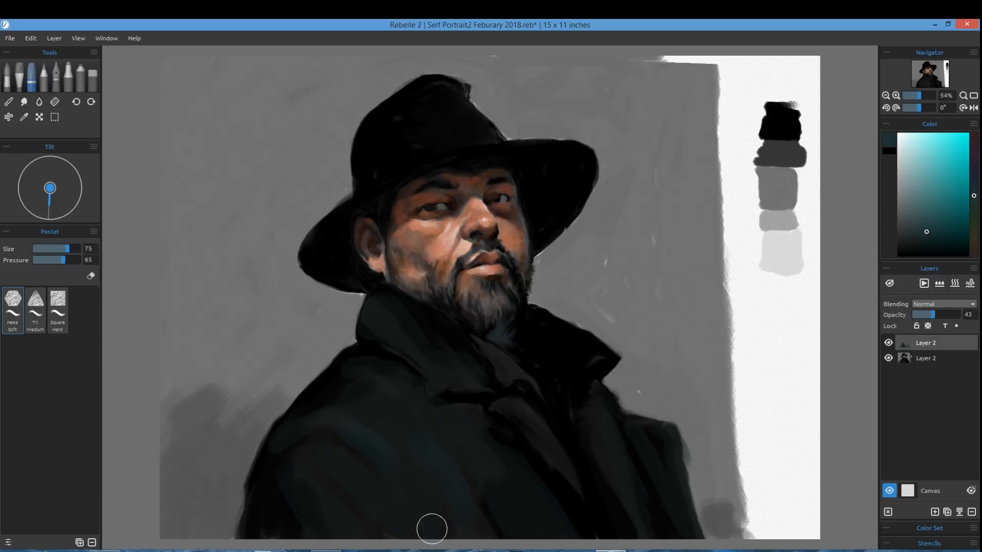
left_click(933, 238)
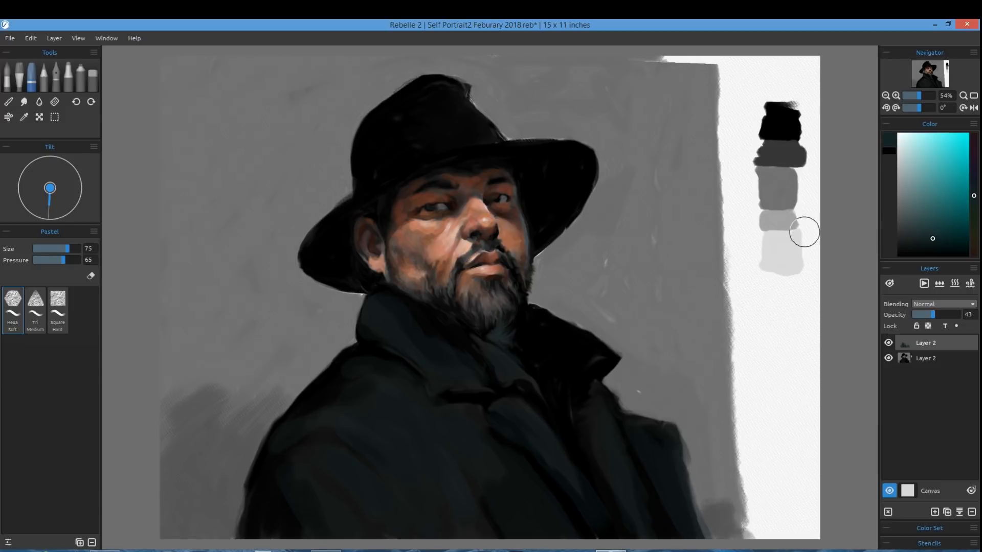
Step: Trace the coat's inner collar edges and front opening with muted dark yellow pastel at size 19, lightening the accents
left_click(39, 249)
left_click_drag(974, 232, 974, 238)
left_click(918, 227)
left_click(43, 249)
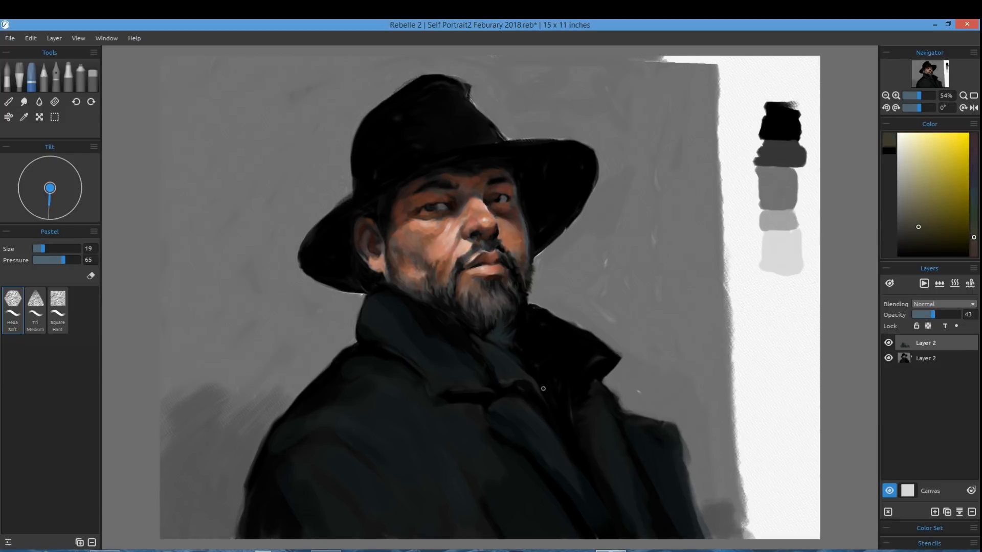
left_click_drag(500, 382, 576, 442)
mouse_move(594, 353)
left_mouse_down()
mouse_move(580, 380)
mouse_move(580, 457)
left_mouse_up()
left_click(915, 218)
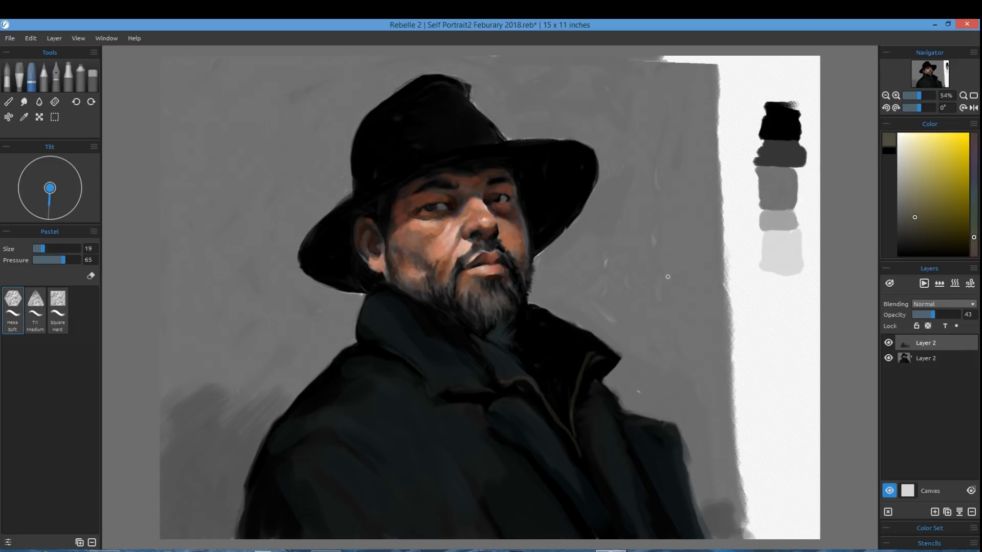
left_click(687, 314, "alt")
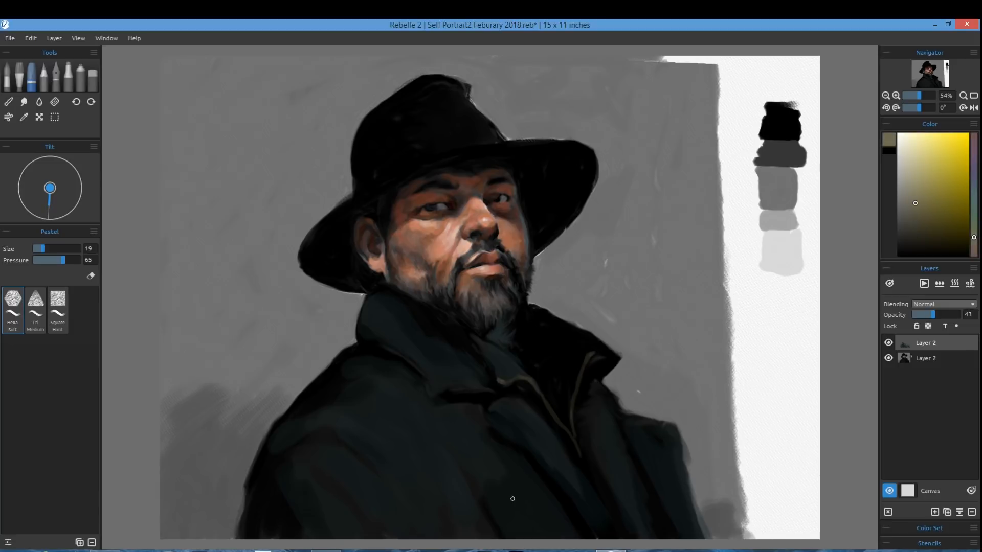
Step: Sample reddish tones from the face, darken them to red-brown, and work them lightly into the coat
left_click(500, 258, "alt")
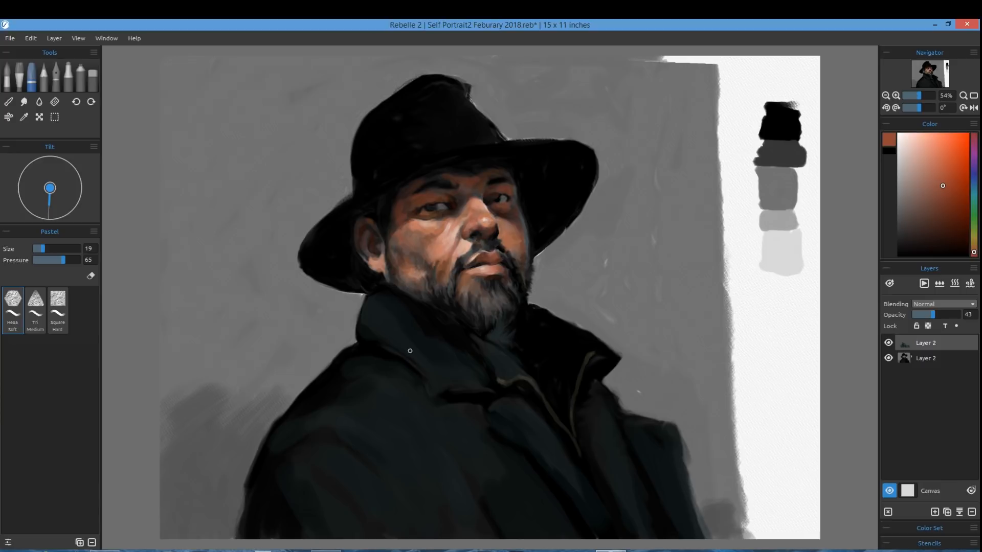
left_click(944, 208)
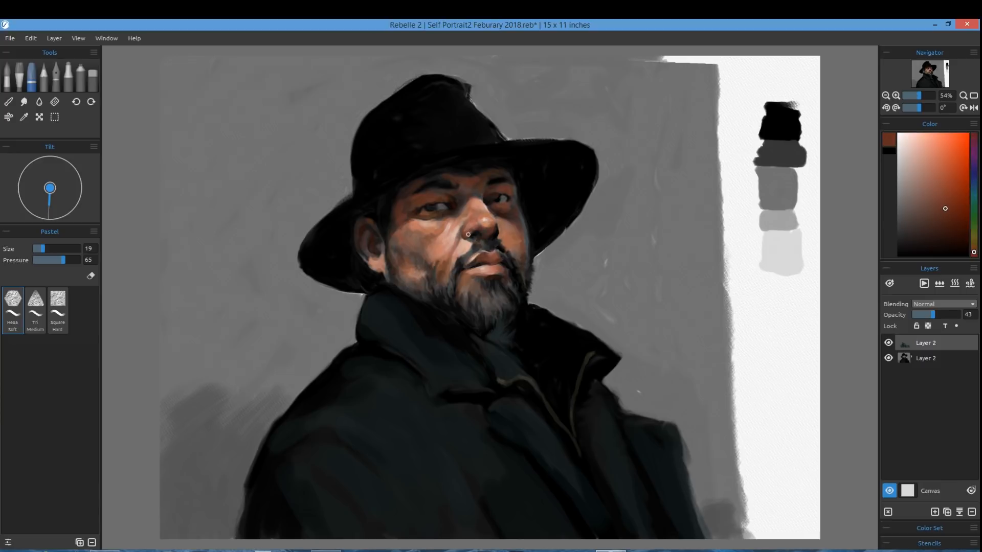
left_click(478, 296, "alt")
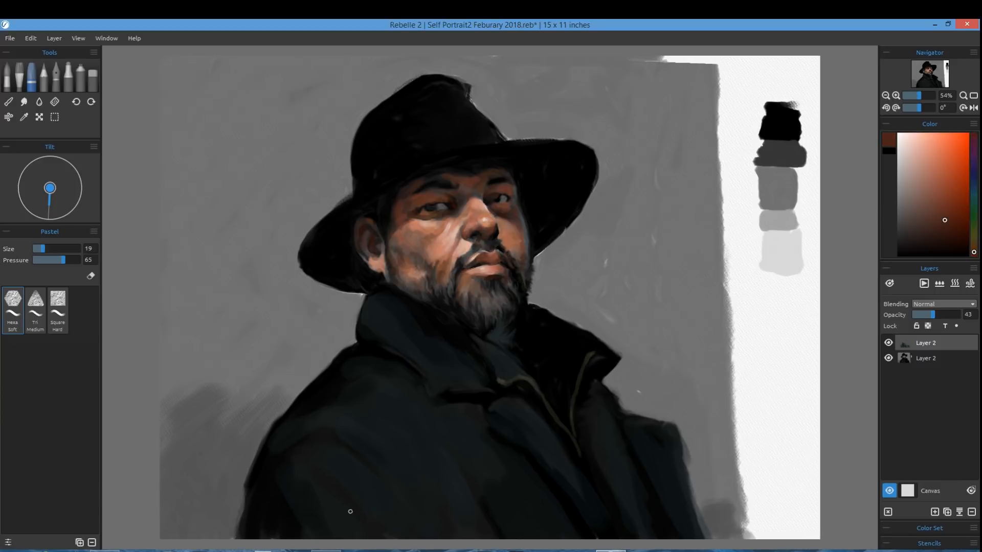
left_click(436, 262, "alt")
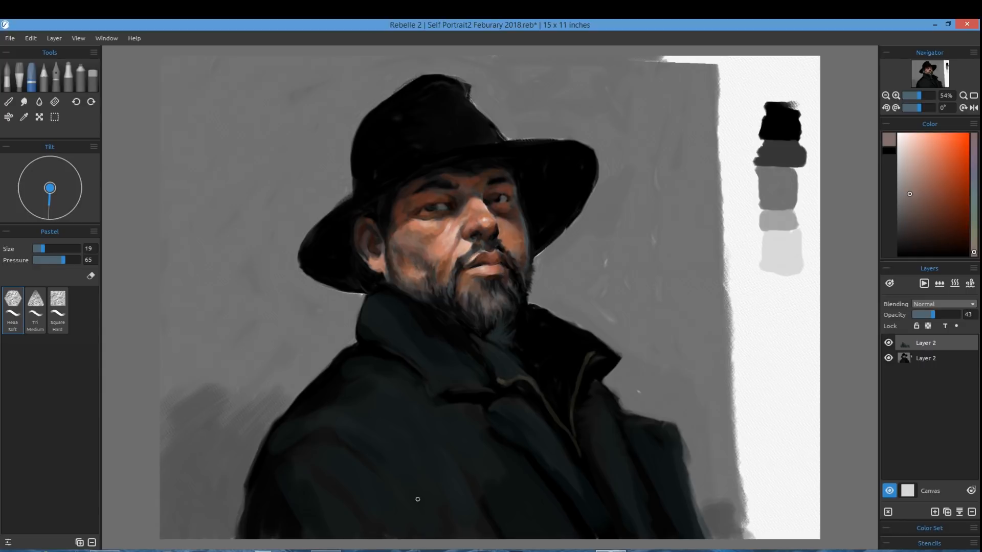
Step: Glaze the crown of the hat with a very dark brown pastel at size 42
left_click(909, 239)
left_click(53, 249)
mouse_move(449, 96)
left_mouse_down()
mouse_move(480, 135)
mouse_move(417, 152)
mouse_move(452, 159)
mouse_move(488, 148)
left_mouse_up()
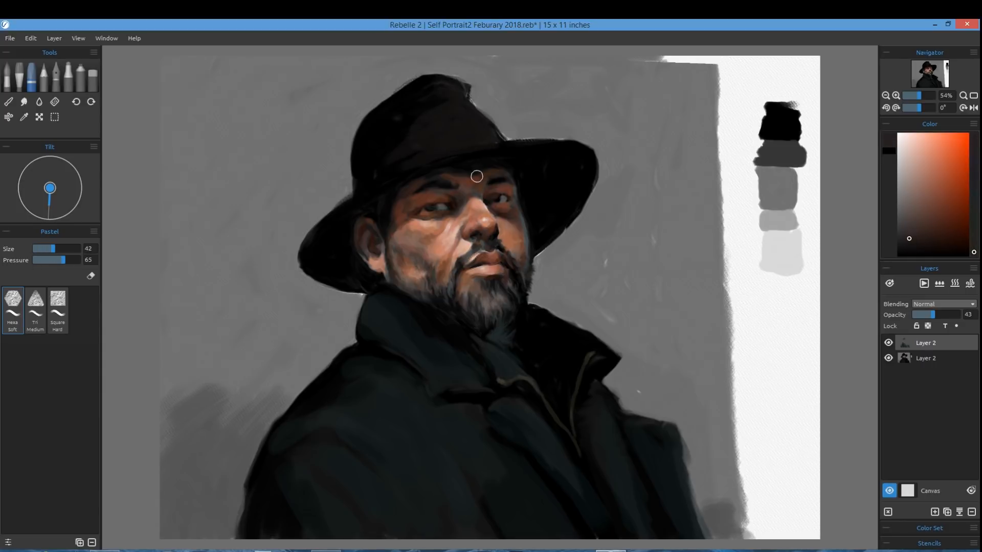
Step: Stroke sampled warm browns and skin tones into the near collar, and choose a muted teal to balance them
left_click(476, 177, "alt")
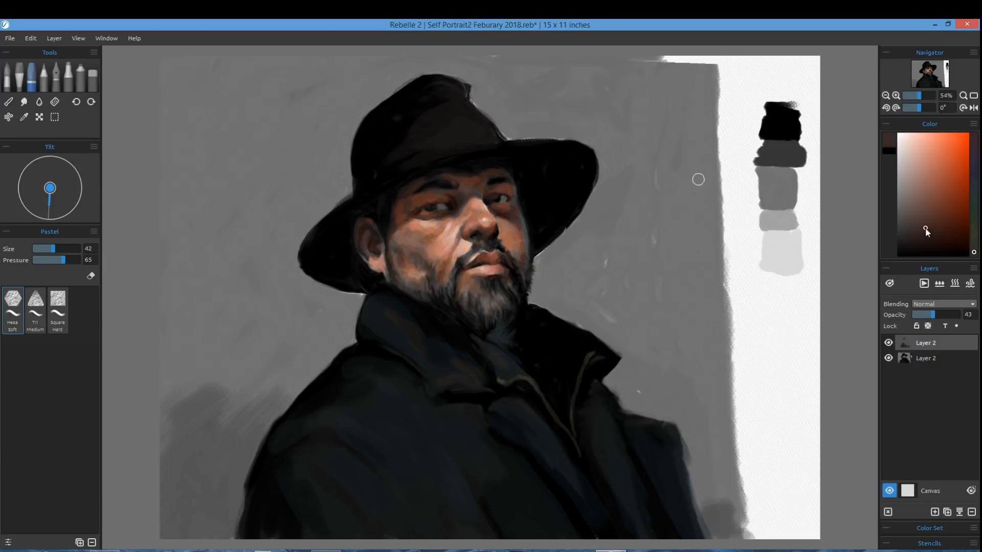
left_click(472, 195, "alt")
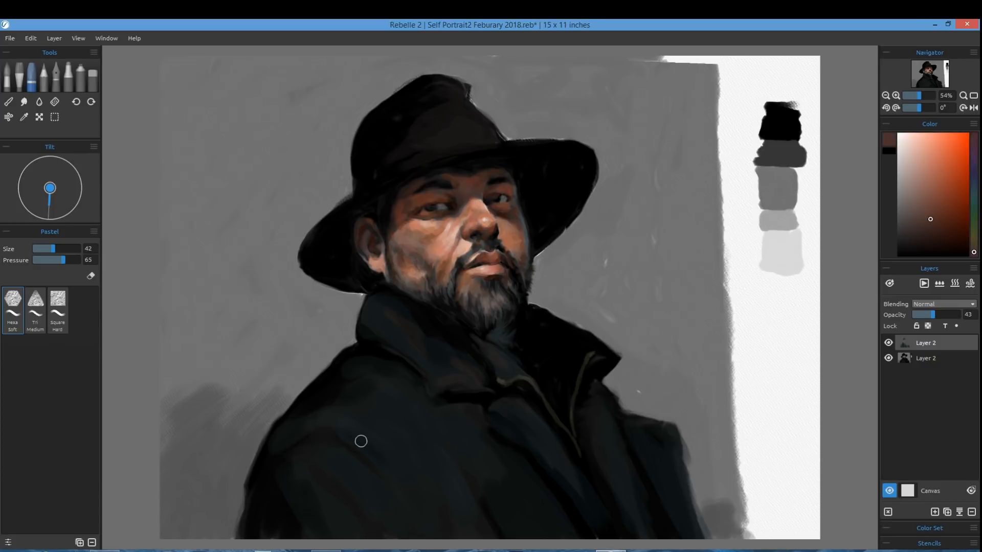
left_click(426, 242, "alt")
left_click_drag(929, 199, 927, 185)
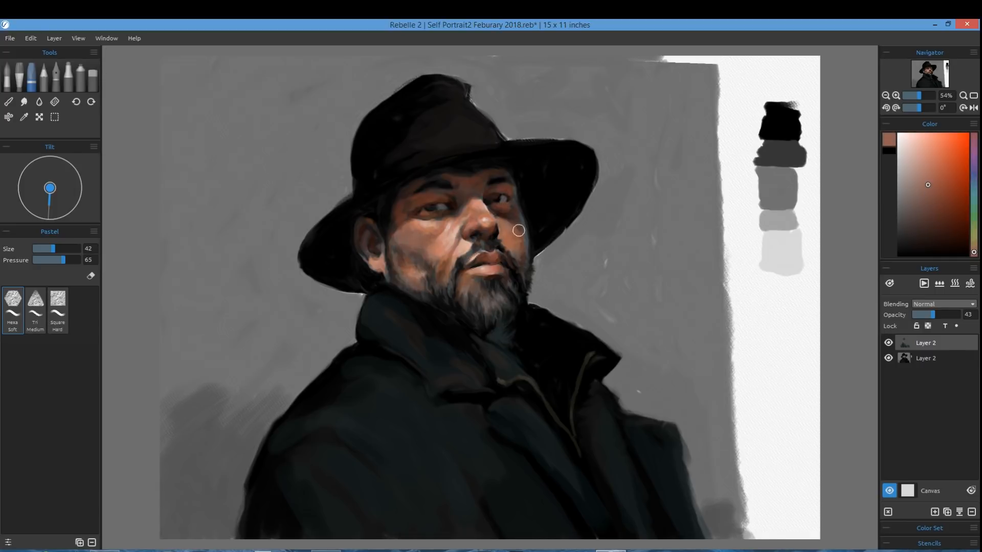
left_click(974, 198)
left_click(917, 216)
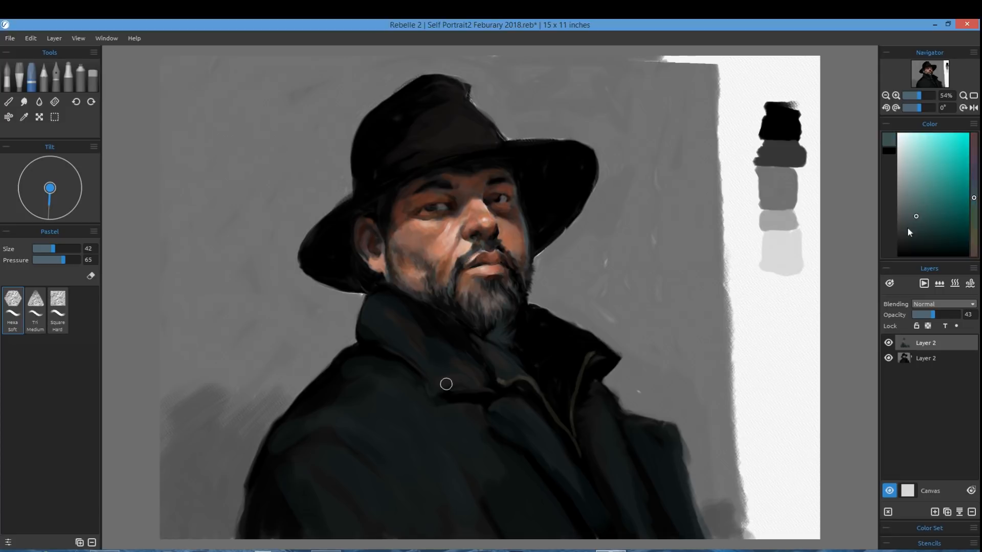
Step: Sample the background gray, shift it to muted teal, and block in the backdrop above and beside the hat at size 70
left_click(24, 118)
left_click(670, 248, "alt")
left_click_drag(973, 206, 974, 196)
left_click(915, 201)
left_click_drag(53, 249, 65, 249)
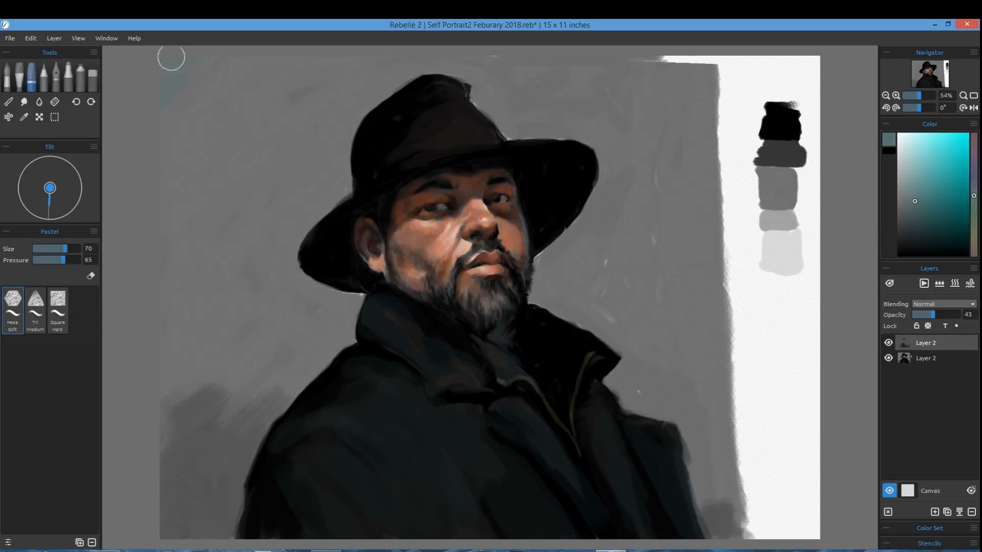
mouse_move(171, 59)
left_mouse_down()
mouse_move(205, 113)
mouse_move(322, 81)
mouse_move(189, 368)
mouse_move(508, 105)
mouse_move(486, 86)
mouse_move(596, 132)
mouse_move(571, 285)
mouse_move(693, 403)
mouse_move(404, 62)
mouse_move(502, 72)
left_mouse_up()
left_click(49, 249)
left_click_drag(502, 137, 586, 147)
Step: Cover the remaining background around the figure and the lower corners with more saturated, darker teal pastel at size 52
left_click(937, 204)
left_click(57, 249)
mouse_move(168, 80)
left_mouse_down()
mouse_move(233, 133)
mouse_move(321, 141)
mouse_move(175, 239)
mouse_move(232, 192)
mouse_move(237, 261)
mouse_move(315, 338)
mouse_move(202, 264)
mouse_move(208, 343)
mouse_move(185, 103)
mouse_move(558, 100)
mouse_move(618, 197)
mouse_move(618, 219)
mouse_move(612, 79)
mouse_move(645, 200)
mouse_move(639, 350)
mouse_move(733, 482)
left_mouse_up()
left_click(939, 214)
mouse_move(260, 396)
left_mouse_down()
mouse_move(195, 400)
mouse_move(212, 515)
mouse_move(318, 354)
left_mouse_up()
mouse_move(701, 466)
left_mouse_down()
mouse_move(712, 510)
mouse_move(742, 527)
left_mouse_up()
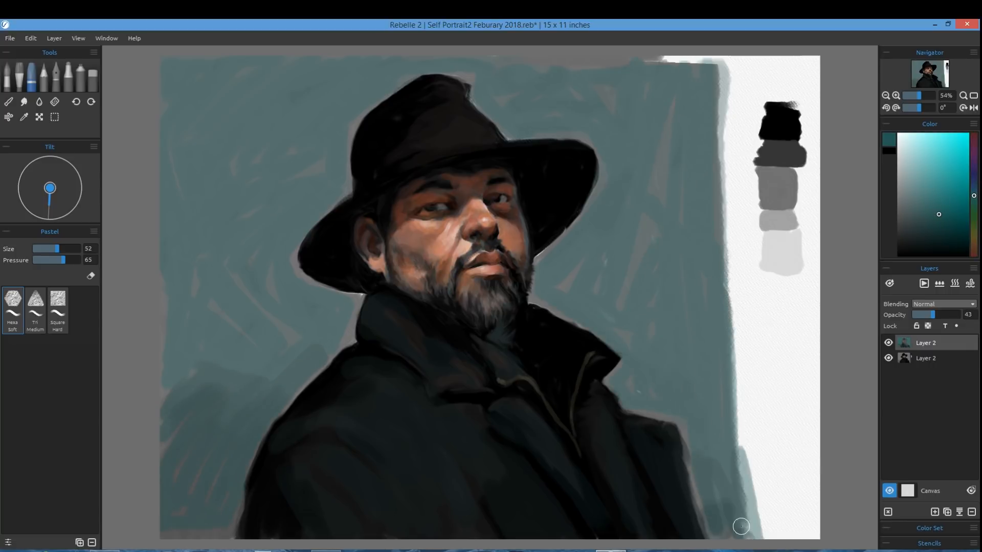
Step: Merge the background glaze down and cover the backdrop with deeper teal on a new layer at 73 opacity, using size 65
left_click(960, 512)
left_click(925, 215)
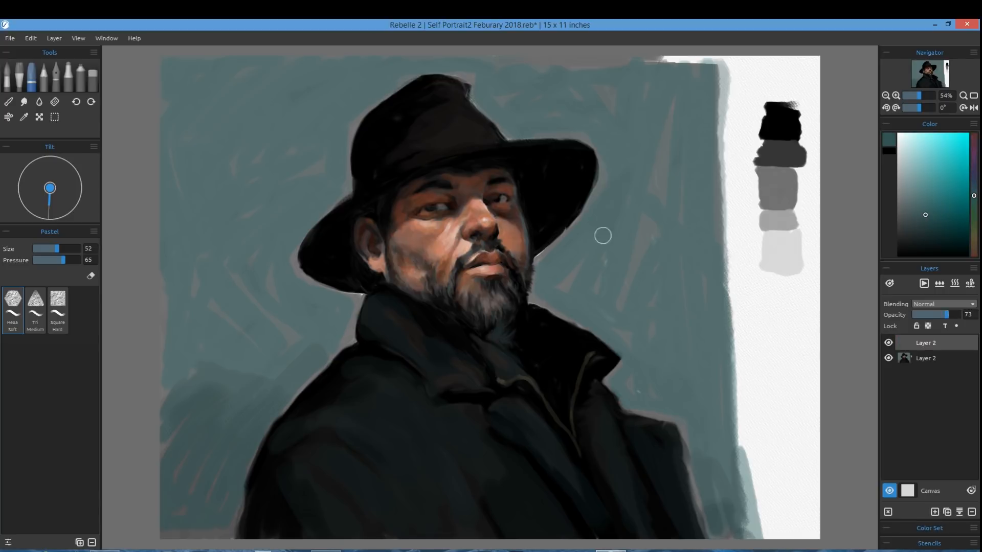
left_click_drag(170, 69, 171, 153)
left_click_drag(337, 63, 235, 213)
mouse_move(188, 66)
left_mouse_down()
mouse_move(189, 179)
mouse_move(228, 101)
mouse_move(225, 279)
mouse_move(437, 55)
left_mouse_up()
key("]")
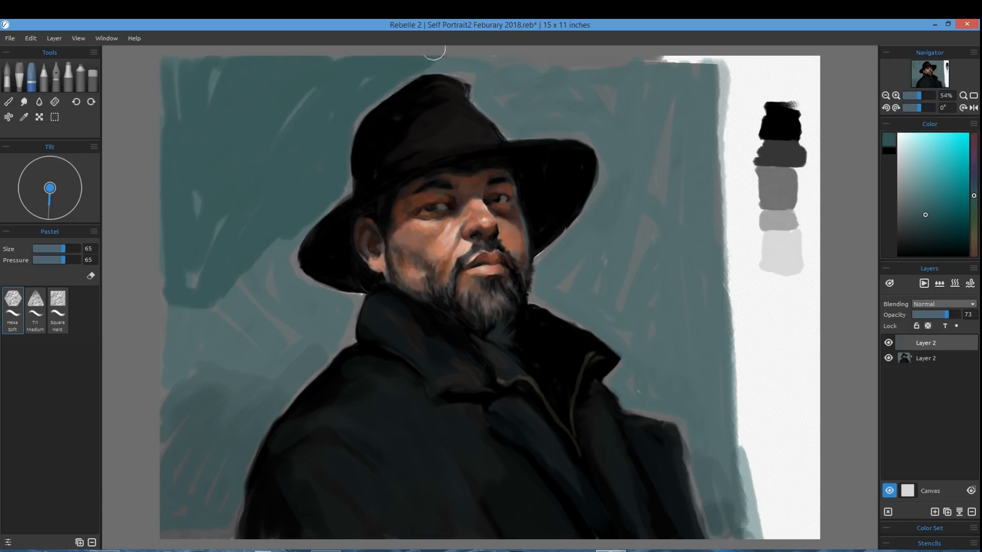
mouse_move(277, 253)
left_mouse_down()
mouse_move(301, 362)
mouse_move(195, 277)
left_mouse_up()
mouse_move(462, 68)
left_mouse_down()
mouse_move(510, 119)
mouse_move(686, 204)
mouse_move(555, 259)
mouse_move(686, 329)
mouse_move(709, 463)
mouse_move(702, 431)
left_mouse_up()
Step: Fill the gray gaps around the hat, collar and coat outline with teal pastel at size 21
left_click(43, 249)
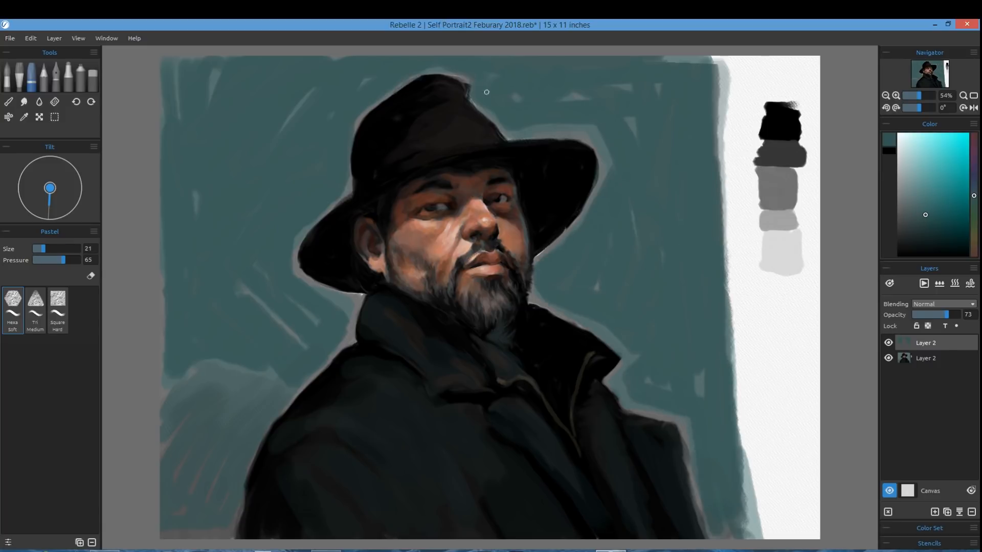
mouse_move(480, 104)
left_mouse_down()
mouse_move(586, 134)
mouse_move(607, 160)
mouse_move(565, 243)
mouse_move(586, 320)
mouse_move(657, 416)
left_mouse_up()
mouse_move(354, 126)
left_mouse_down()
mouse_move(469, 61)
mouse_move(468, 83)
left_mouse_up()
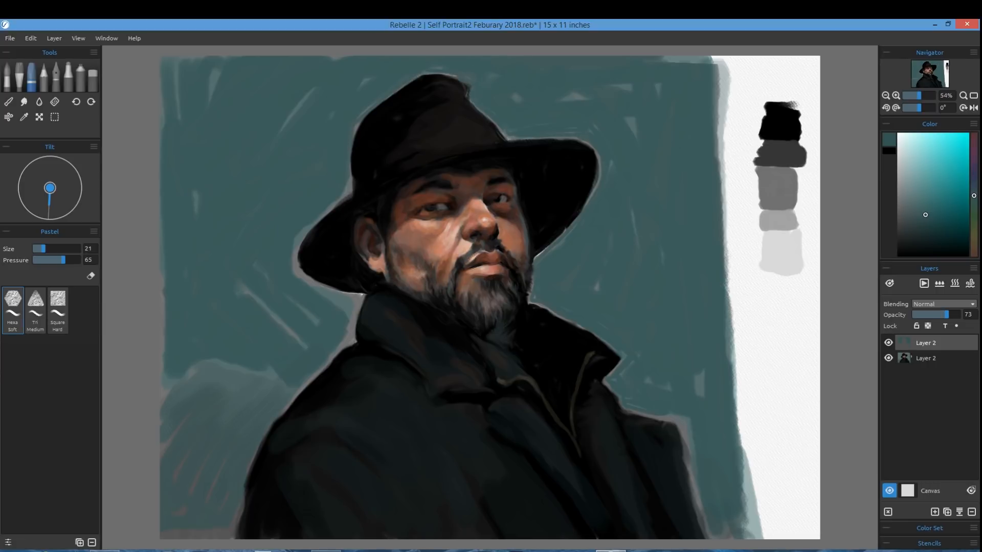
mouse_move(350, 183)
left_mouse_down()
mouse_move(319, 308)
mouse_move(351, 304)
mouse_move(336, 299)
mouse_move(348, 340)
mouse_move(258, 405)
left_mouse_up()
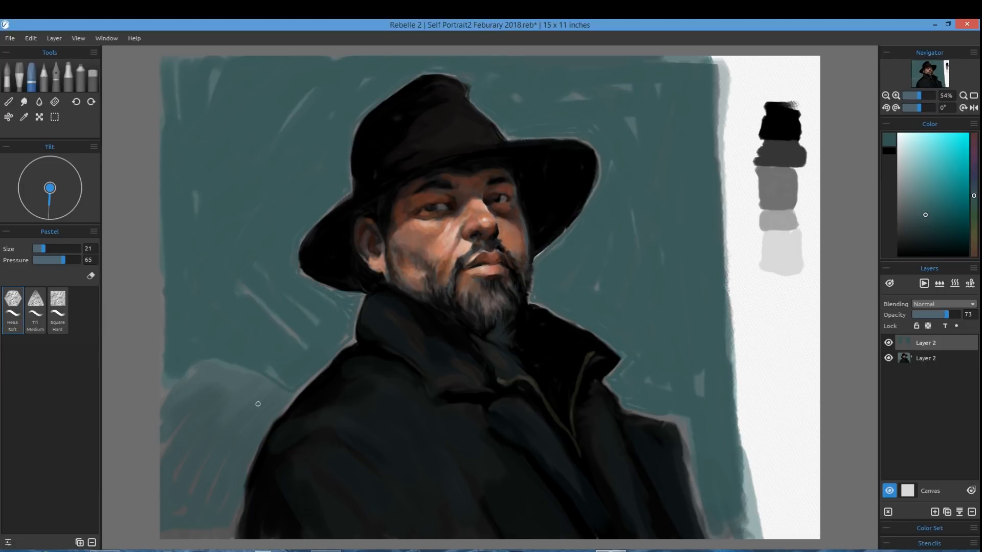
left_click_drag(683, 420, 699, 507)
Step: Darken the shadow shape behind the near shoulder with a deeper teal pastel at size 36
left_click(928, 228)
key("bracketright")
key("bracketright")
key("bracketright")
left_click_drag(285, 392, 227, 537)
mouse_move(265, 394)
left_mouse_down()
mouse_move(266, 373)
mouse_move(239, 440)
mouse_move(198, 500)
mouse_move(220, 536)
left_mouse_up()
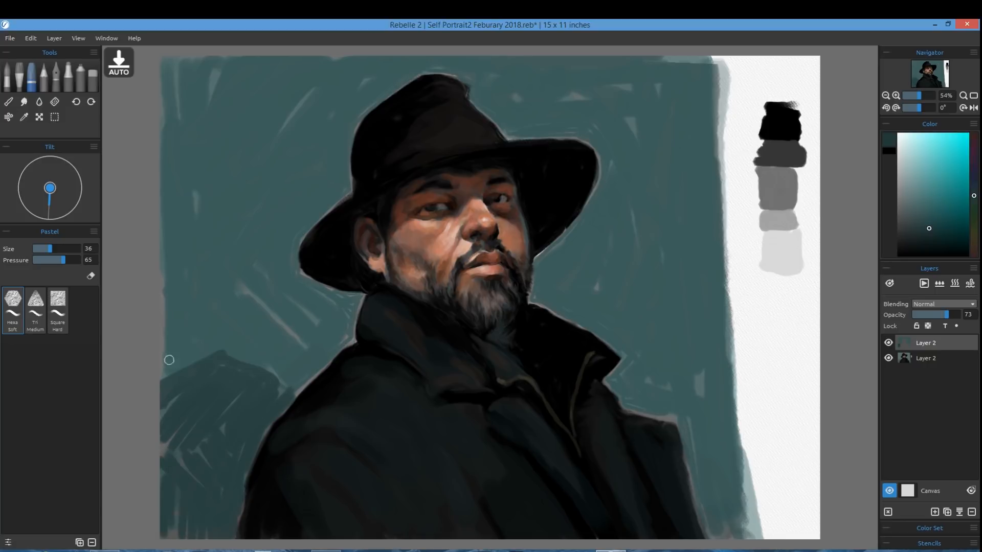
left_click_drag(167, 355, 163, 381)
Step: Merge the layers and smudge the near cheek with a soft smudge brush at size 30 and pressure 52
left_click(959, 512)
left_click(23, 102)
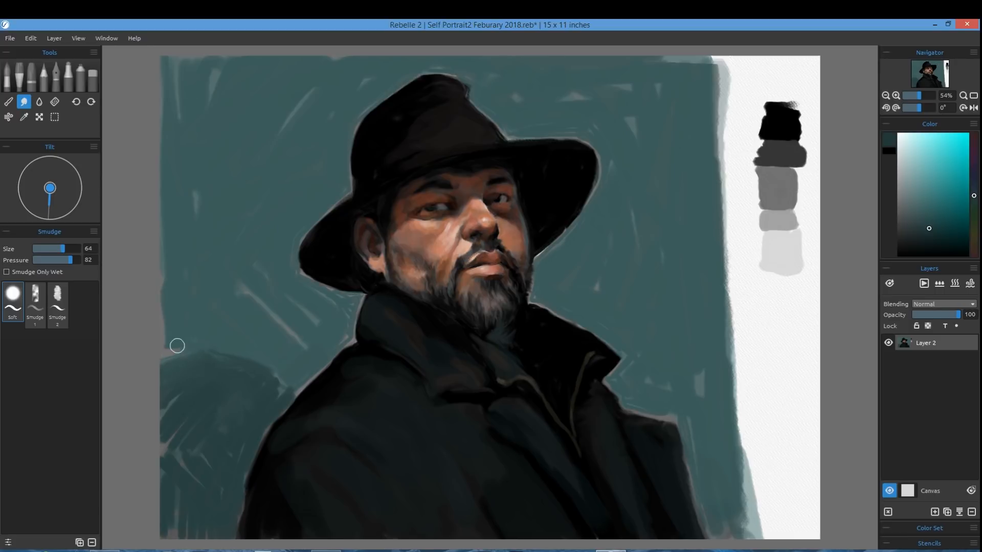
left_click(47, 249)
left_click(57, 260)
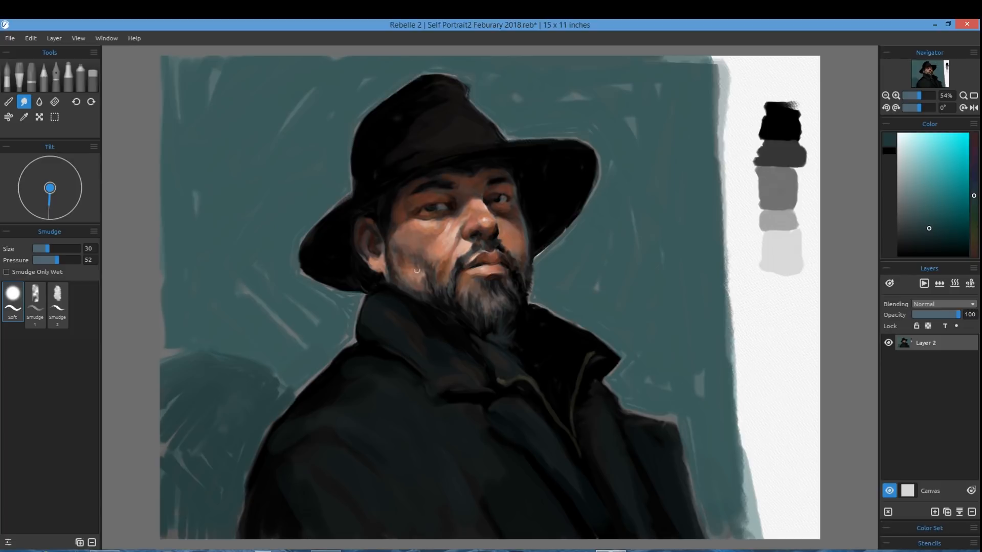
left_click_drag(446, 236, 439, 250)
left_click(54, 120)
mouse_move(156, 52)
left_mouse_down()
mouse_move(207, 118)
mouse_move(751, 550)
mouse_move(739, 551)
left_mouse_up()
left_click(78, 38)
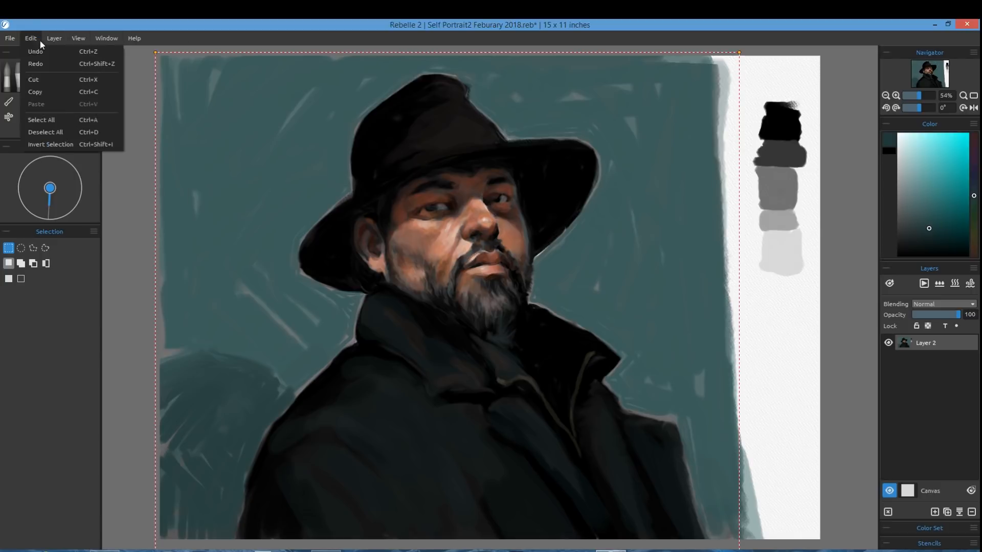
left_click(116, 190)
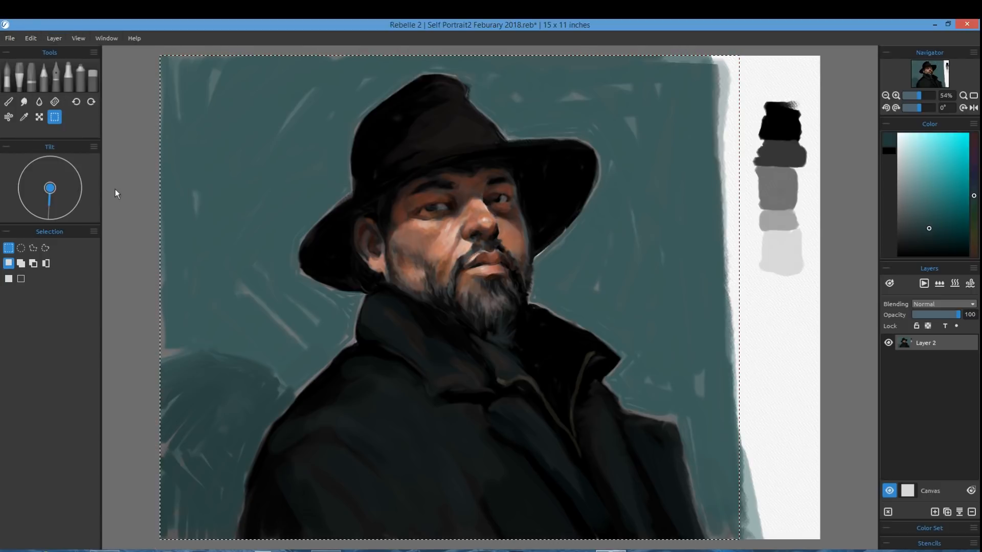
left_click(31, 37)
mouse_move(60, 42)
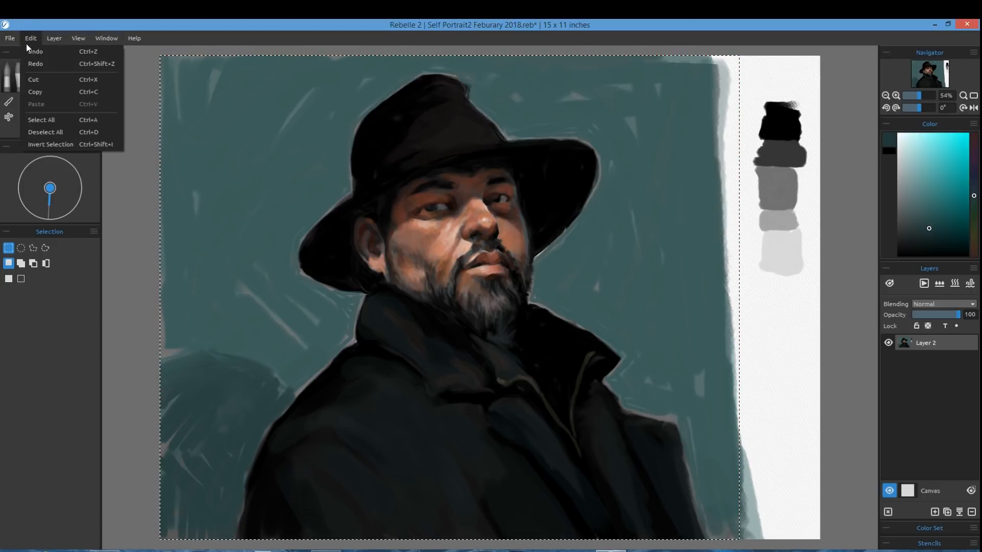
left_click(70, 178)
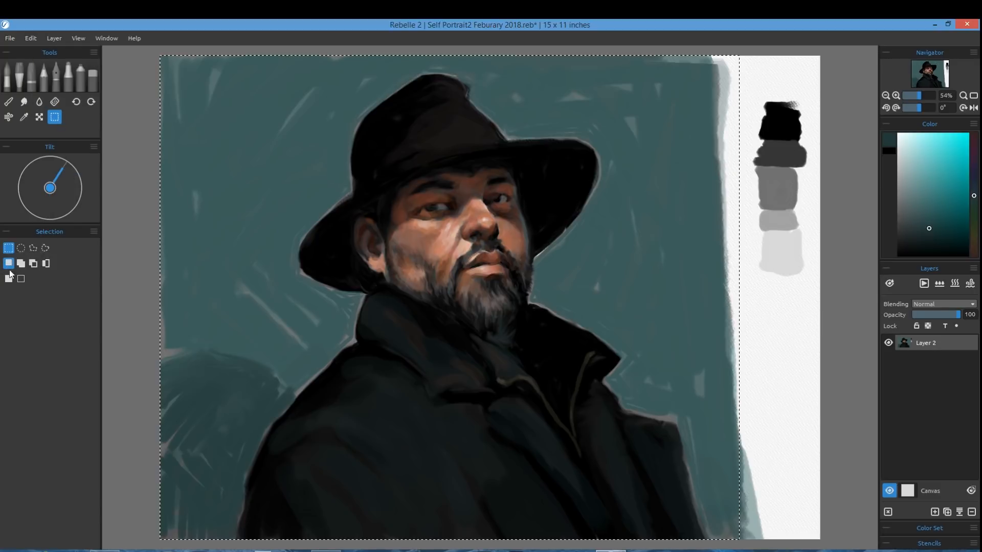
left_click(55, 39)
left_click(8, 279)
left_click(21, 279)
Step: Select the blank strip beside the painting with a rectangle, erase its value swatches and stray paint, and deselect
left_click_drag(825, 50, 737, 547)
left_click(33, 39)
left_click(37, 107)
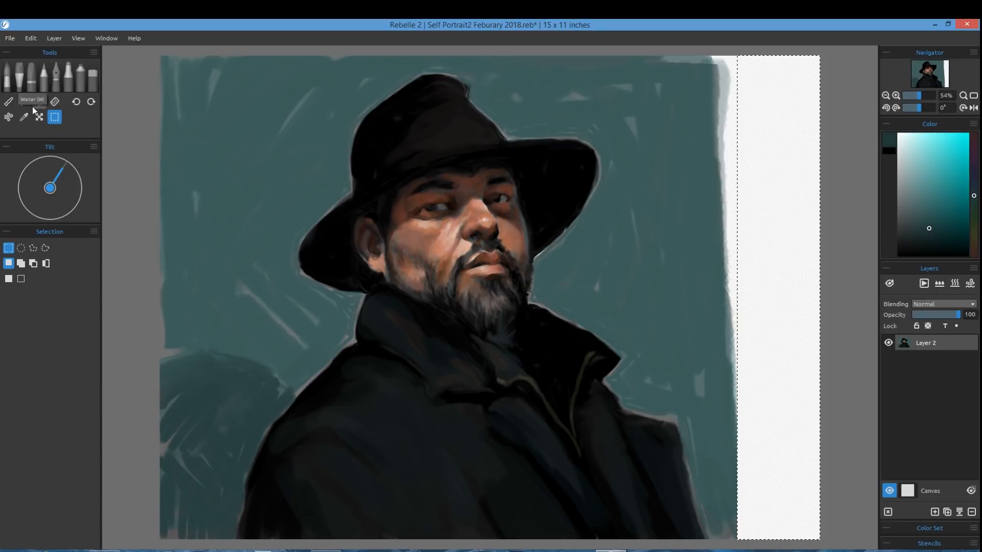
left_click(806, 222)
left_click(56, 38)
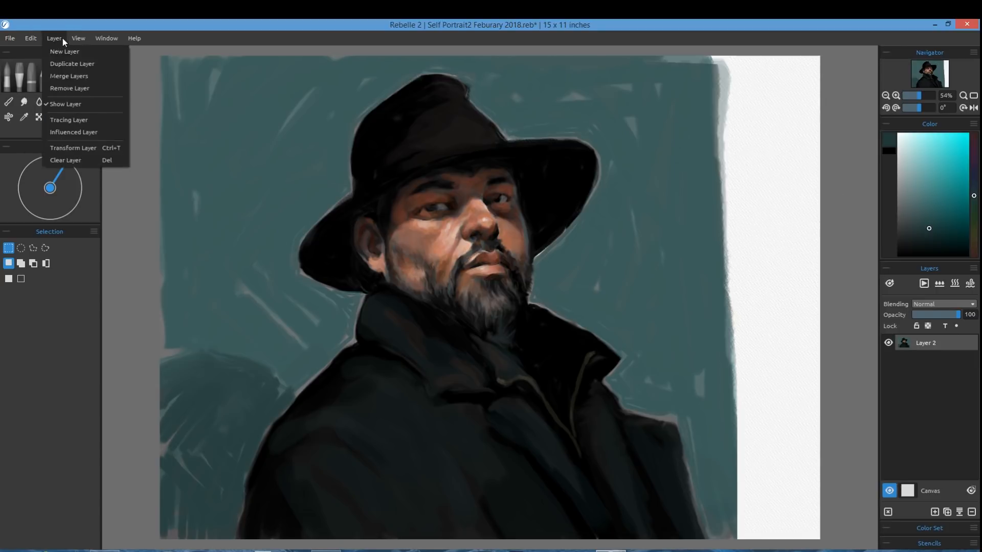
mouse_move(74, 39)
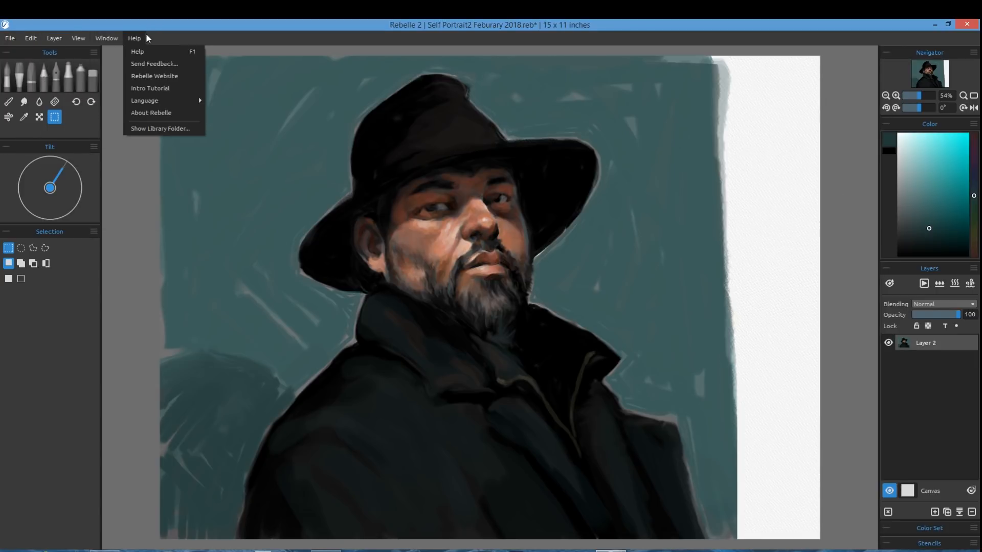
left_click(128, 249)
left_click(94, 232)
left_click(58, 299)
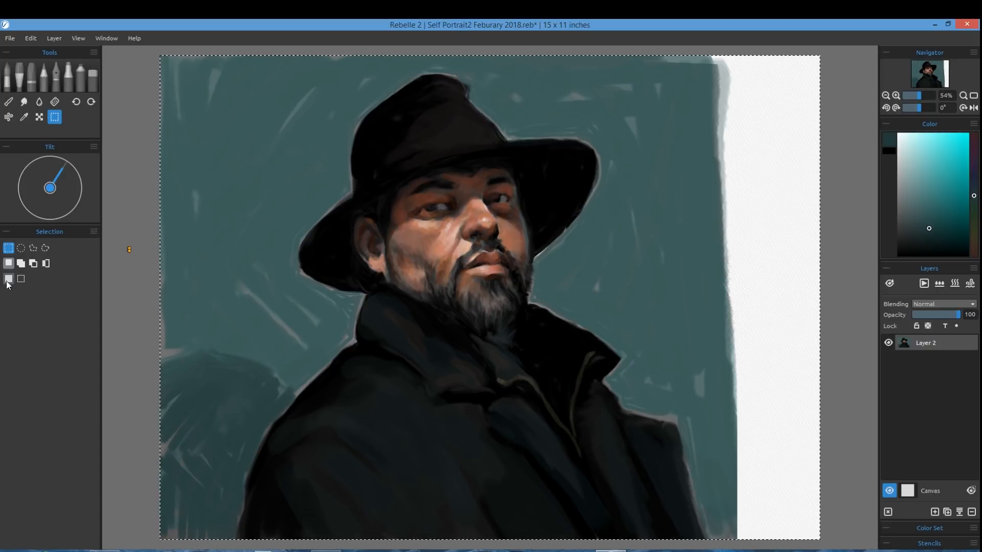
left_click(19, 77)
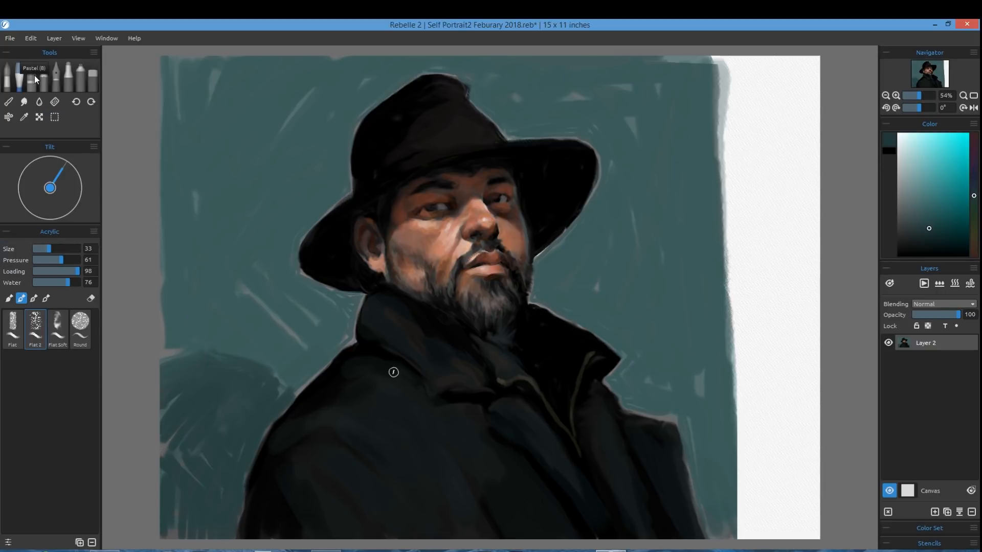
Step: Fill the blank strip beside the portrait with the background's teal using the Hexa Soft pastel at size 75
left_click(35, 75)
left_click(701, 171, "alt")
mouse_move(767, 61)
left_mouse_down()
mouse_move(807, 500)
mouse_move(783, 405)
mouse_move(547, 97)
mouse_move(746, 400)
mouse_move(819, 536)
left_mouse_up()
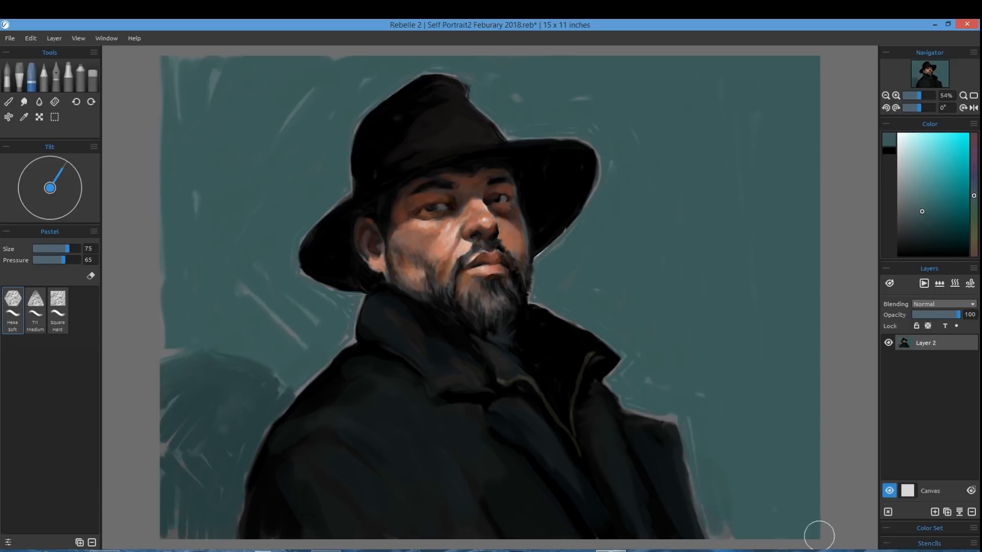
Step: Save the painting, reduce the pastel size to 17 and add a new layer above the portrait
left_click(10, 39)
left_click(20, 91)
left_click(41, 249)
left_click(934, 512)
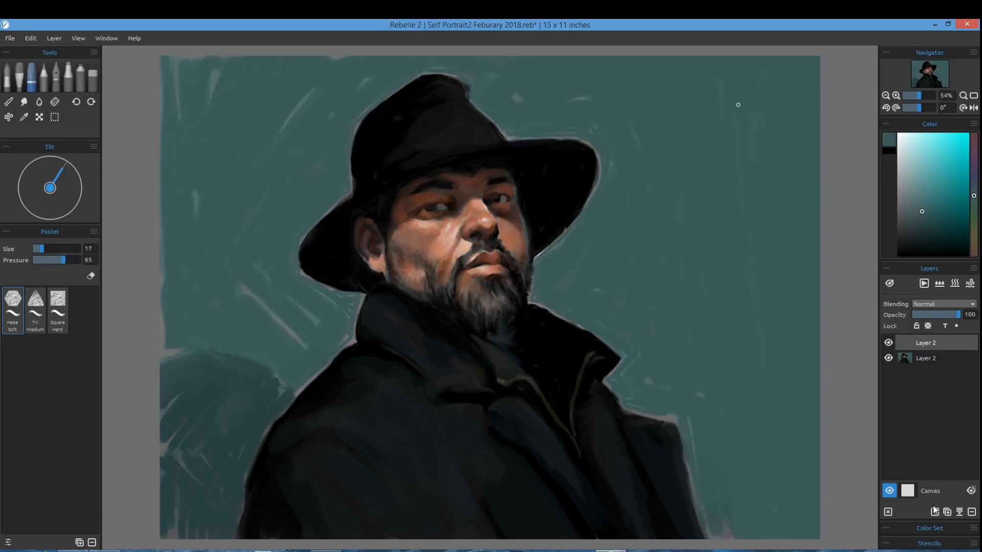
Step: Smudge the near temple and facial edges on the portrait layer with the soft smudge brush at size 30
left_click(24, 101)
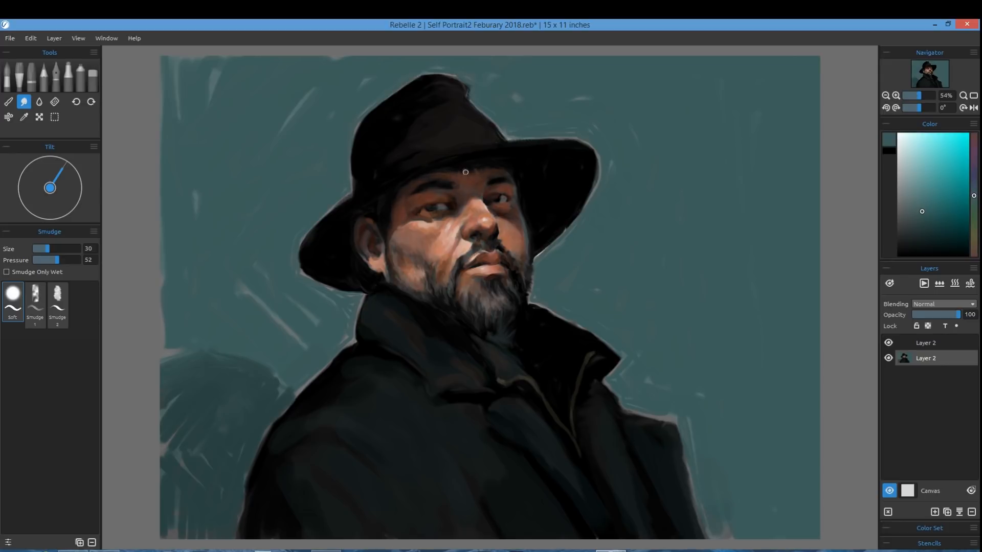
left_click_drag(397, 208, 393, 183)
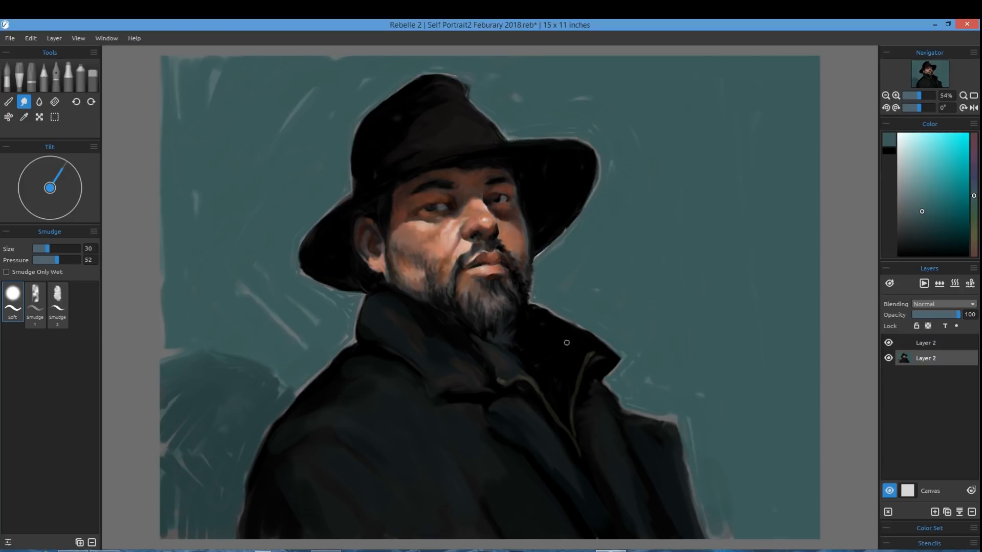
Step: Draw fine dark teal pastel hairs along the near jawline and down the chin beard at size 6
left_click(32, 78)
left_click(919, 237)
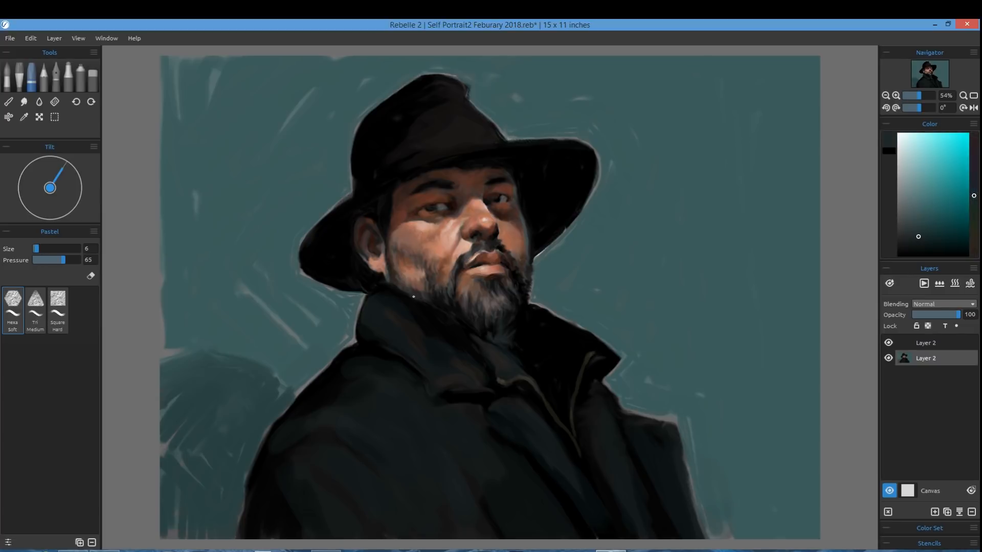
left_click_drag(412, 292, 407, 283)
left_click(494, 336, "alt")
mouse_move(503, 297)
left_mouse_down()
mouse_move(518, 332)
mouse_move(507, 317)
mouse_move(495, 339)
left_mouse_up()
Step: Darken the near sideburn and beard edge with near-black pastel strokes at size 11 and pressure 88
left_click(39, 248)
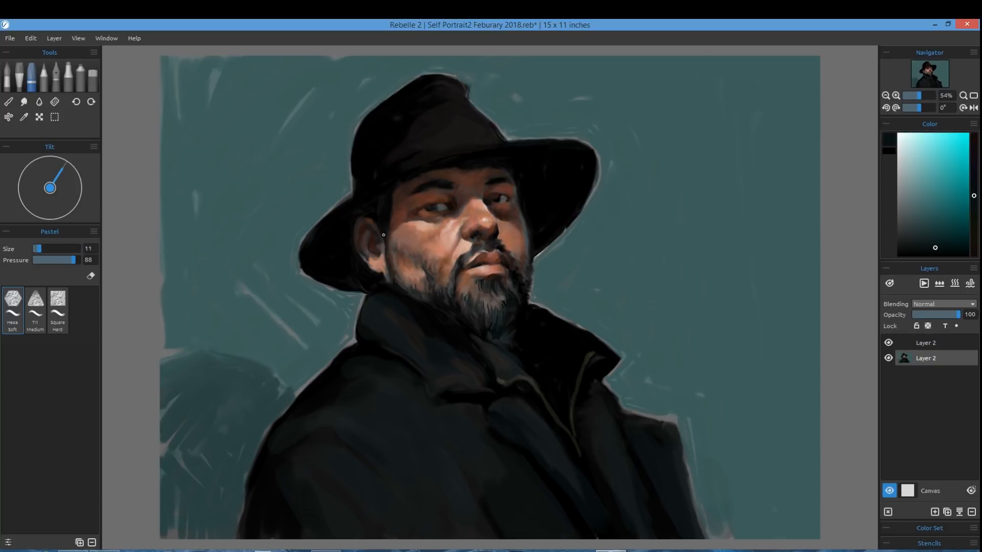
left_click_drag(385, 236, 389, 249)
left_click_drag(456, 274, 455, 291)
Step: Add dark and mid-gray pastel hairs to the chin beard and stubble strokes across the near cheek
left_click(904, 231)
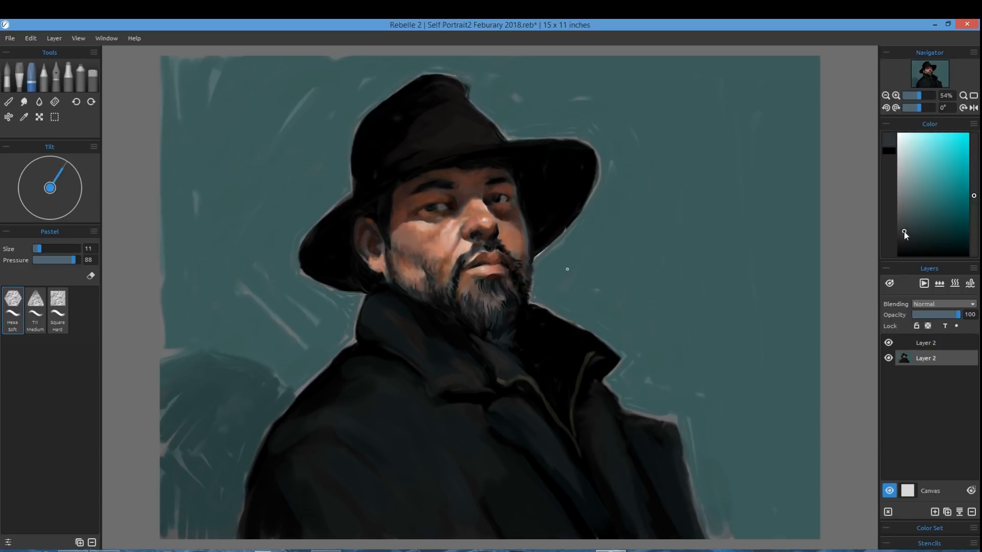
left_click_drag(505, 325, 508, 307)
left_click_drag(405, 251, 413, 265)
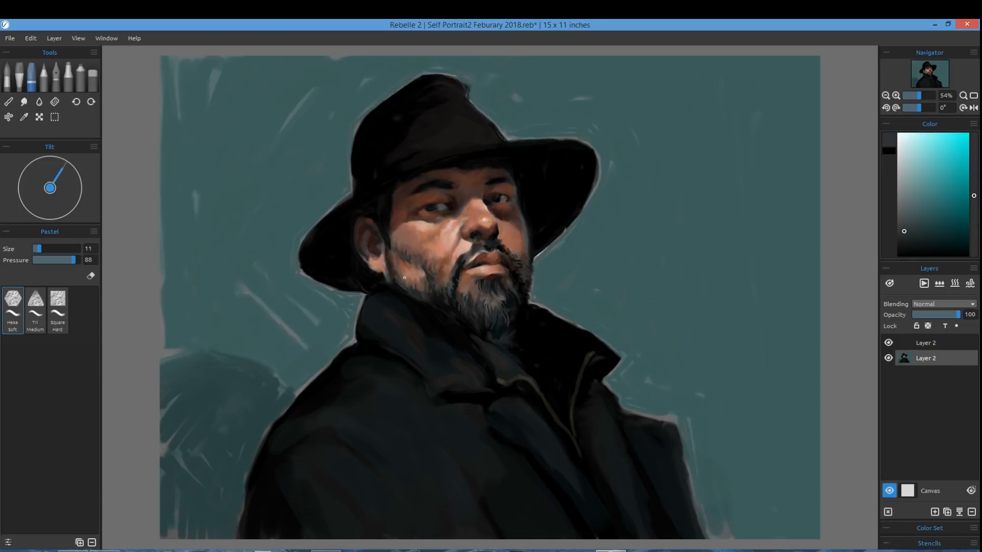
left_click(899, 218)
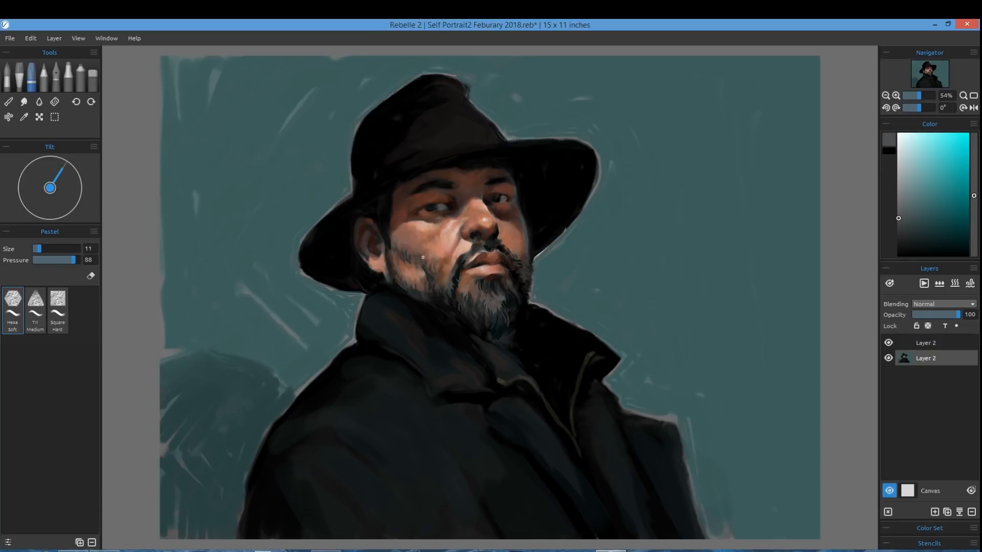
left_click_drag(496, 322, 499, 302)
Step: Add light gray pastel hairs to the chin beard at size 8 and soften them with the smudge brush
left_click(900, 193)
key("bracketleft")
key("bracketleft")
key("bracketleft")
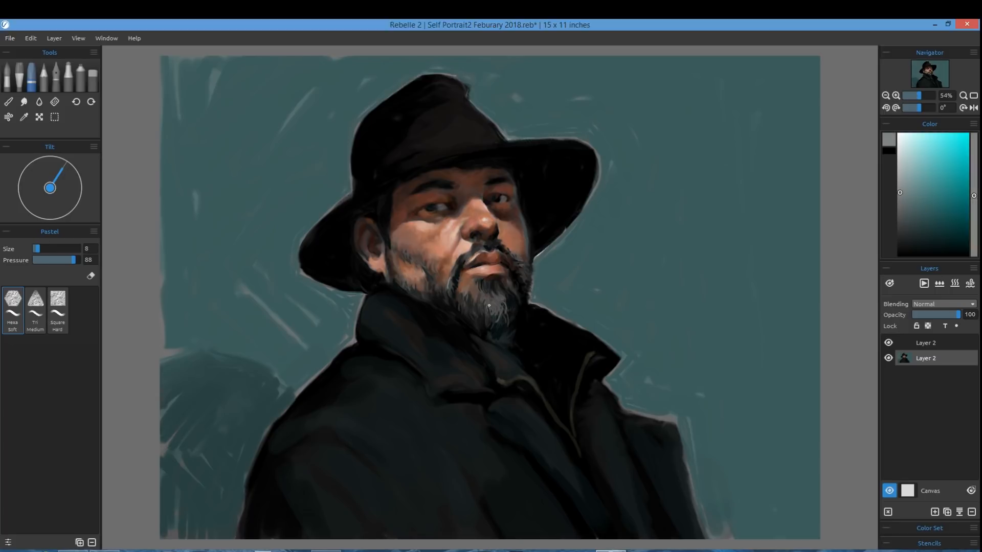
key("s")
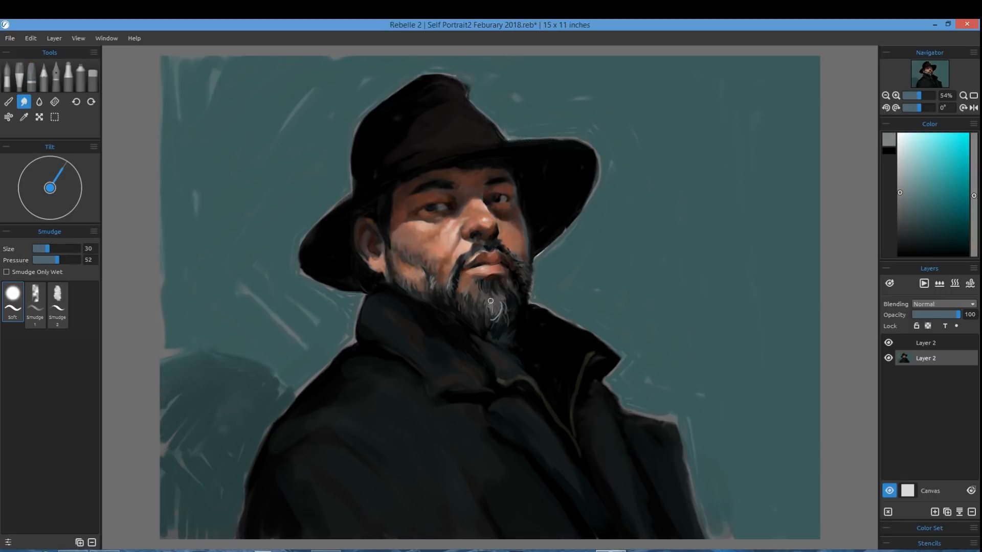
mouse_move(490, 302)
left_mouse_down()
mouse_move(484, 331)
mouse_move(495, 313)
left_mouse_up()
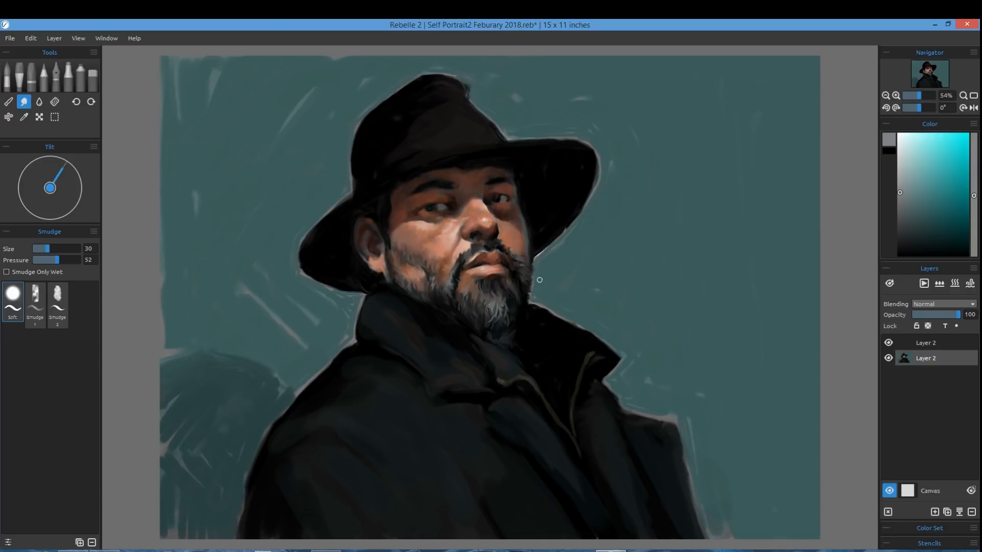
Step: Set the upper layer's opacity to 39 and glaze a sampled skin tone beneath the near eye with size 26 pastel
left_click(931, 343)
left_click_drag(958, 316, 931, 316)
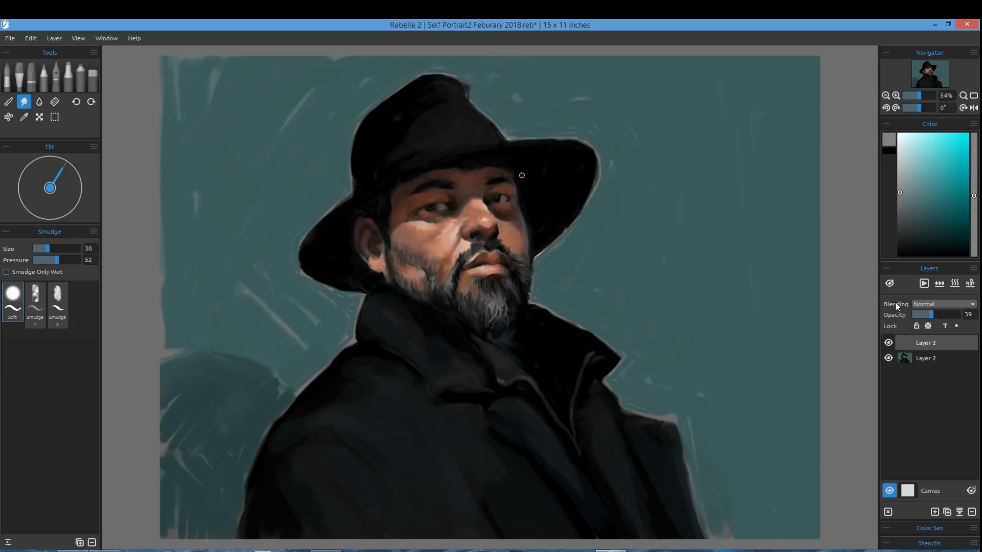
left_click(32, 78)
left_click_drag(974, 197, 973, 251)
left_click(949, 191)
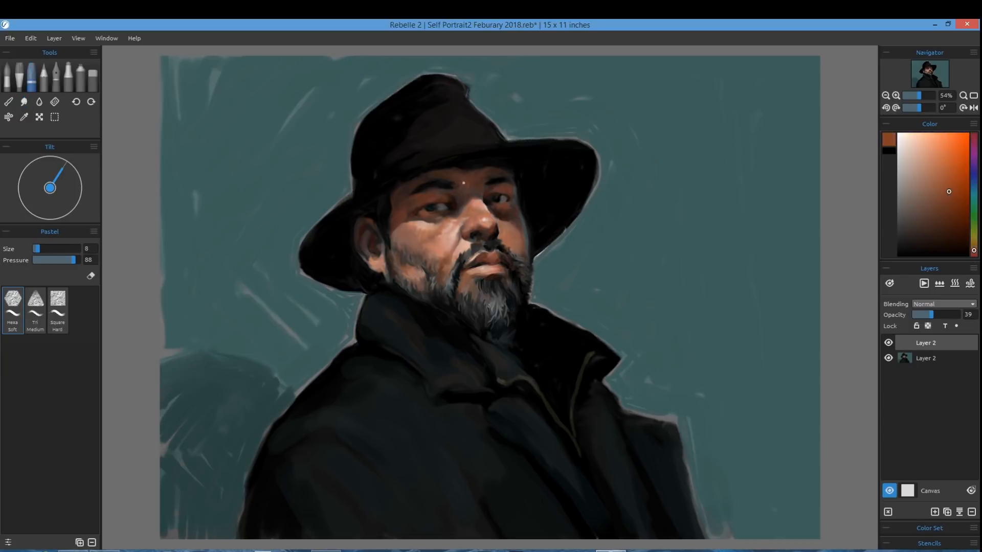
key("bracketright")
key("bracketright")
key("bracketright")
left_click(470, 202, "alt")
mouse_move(435, 220)
left_mouse_down()
mouse_move(445, 221)
mouse_move(426, 221)
left_mouse_up()
Step: Glaze sampled peach, brown and rust tones over the near cheek, beard edge and forehead with the size 26 pastel
left_click(482, 232, "alt")
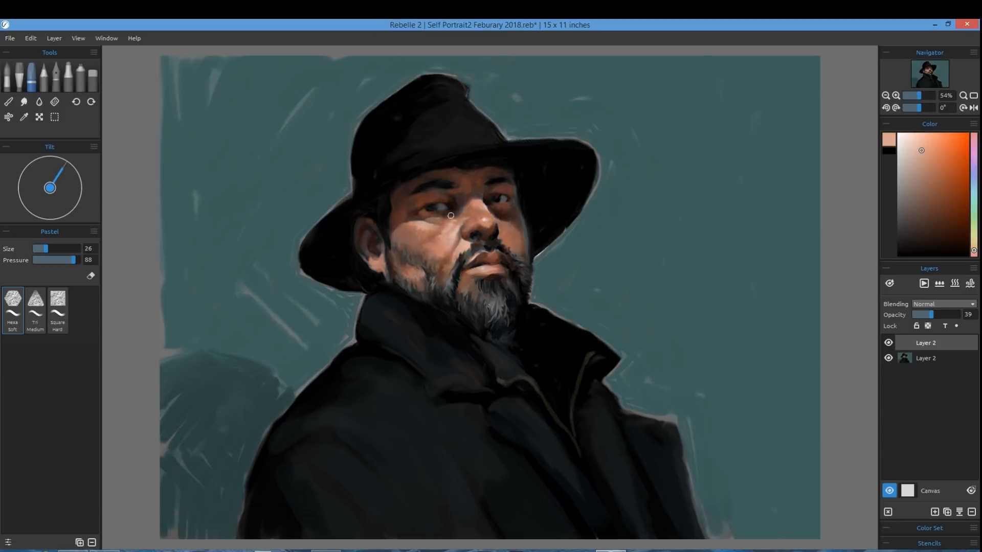
left_click(433, 277, "alt")
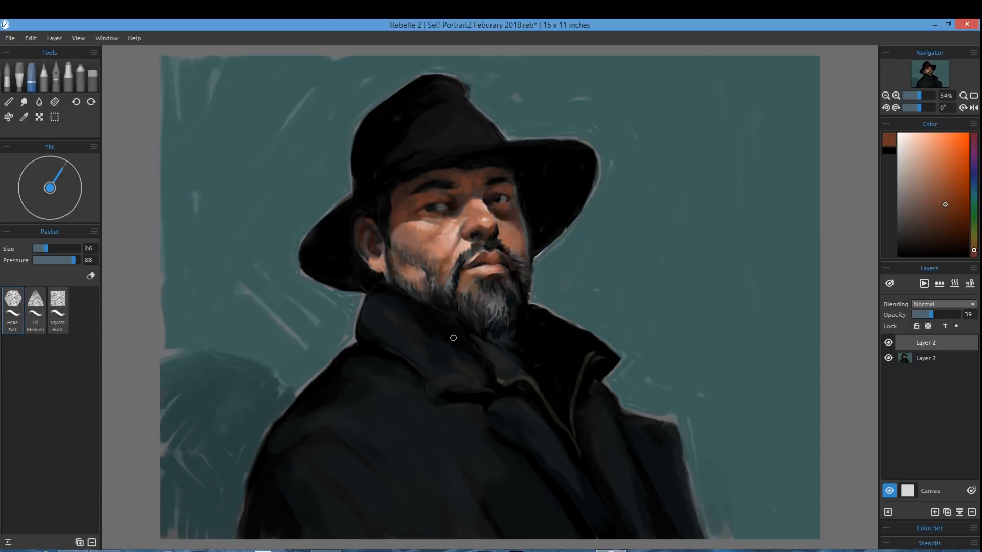
left_click(474, 238, "alt")
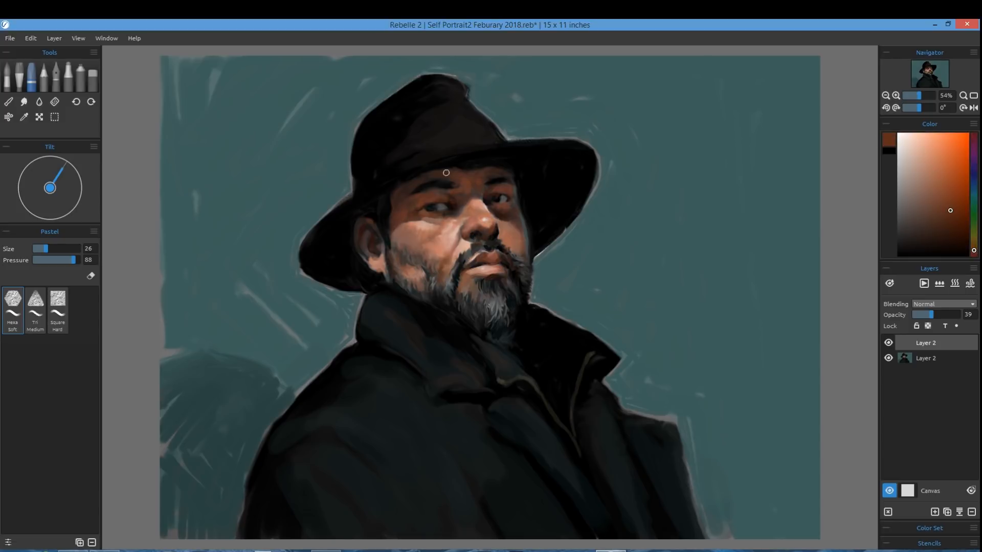
left_click(949, 198)
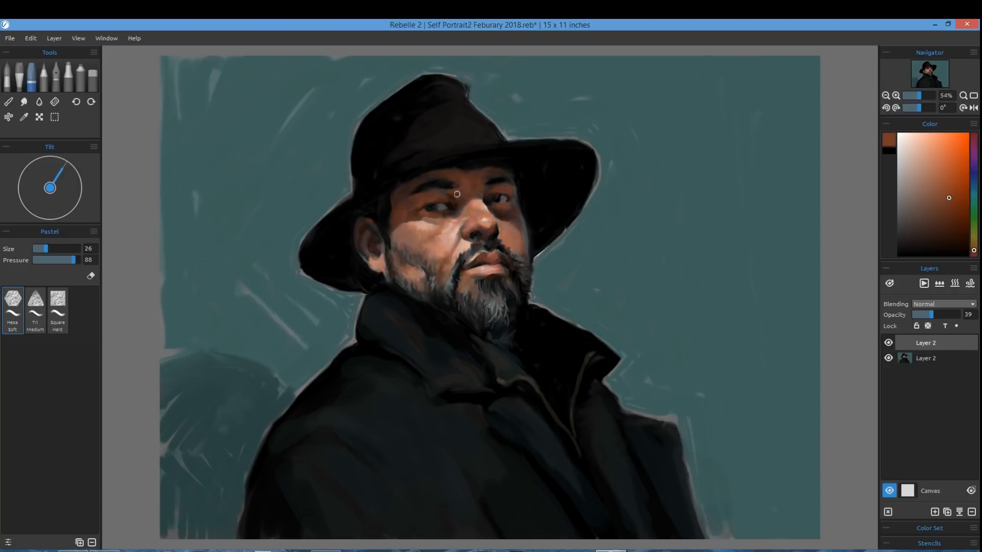
left_click(481, 283, "alt")
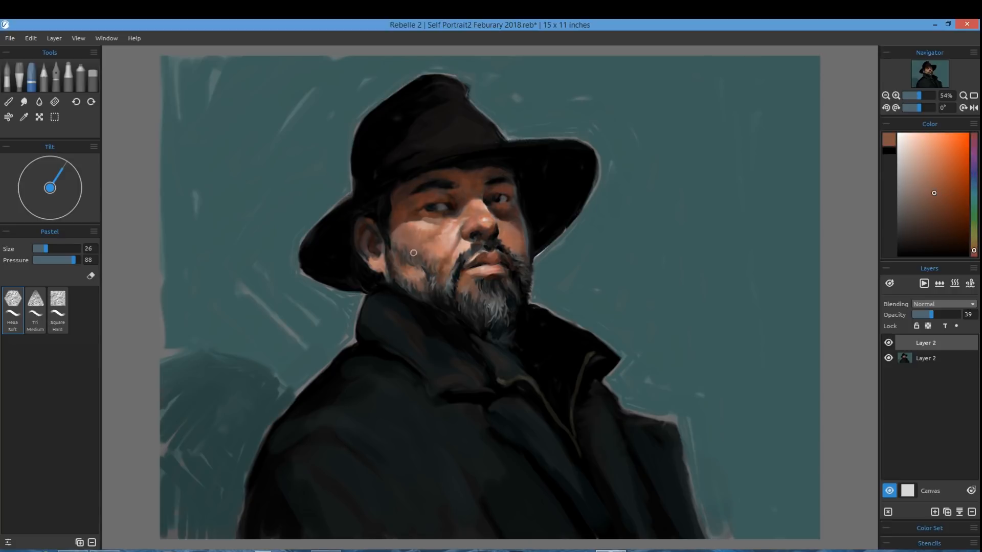
left_click(402, 236, "alt")
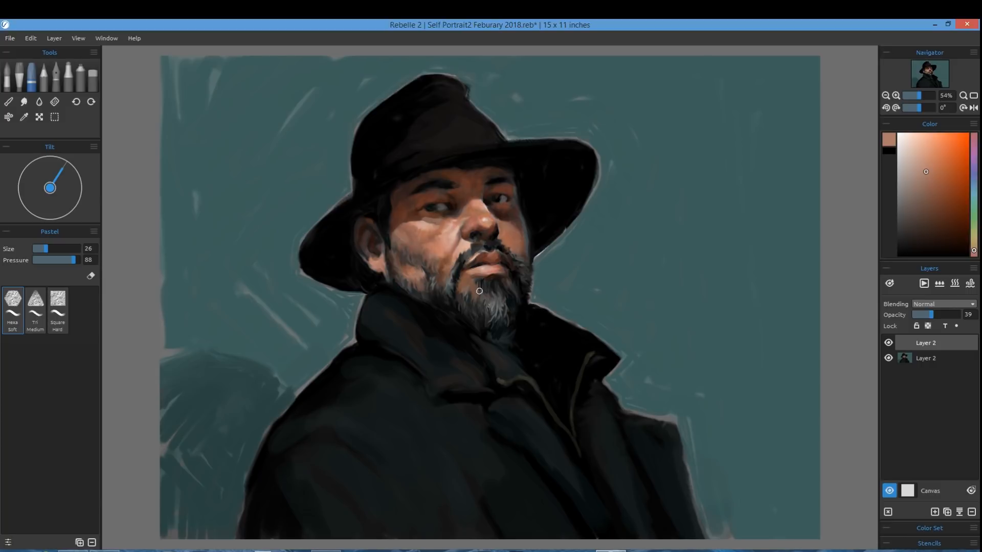
Step: Warm the cheeks and the area beside the nose with orange and muted skin-tone pastel glazes
left_click(923, 158)
left_click(944, 177)
left_click(938, 169)
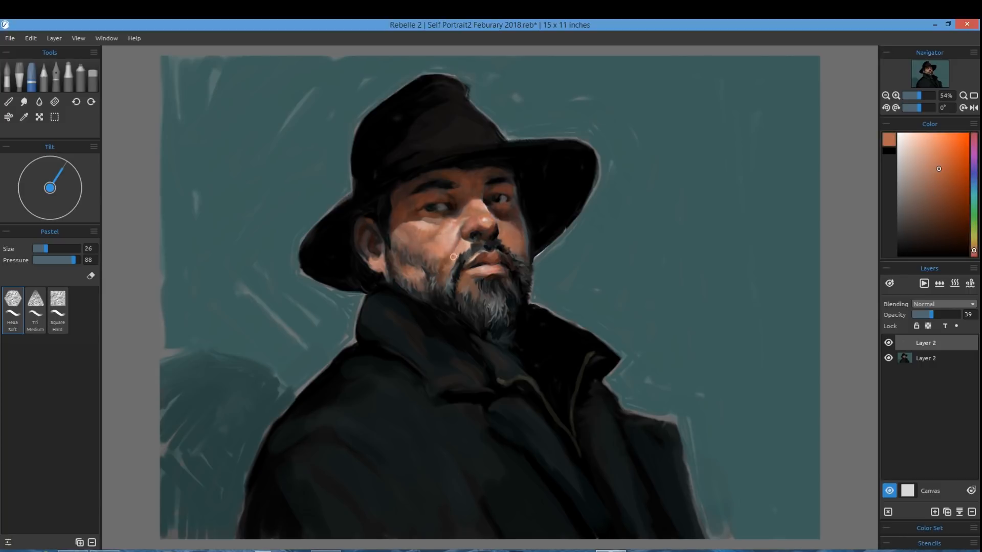
left_click(430, 241, "alt")
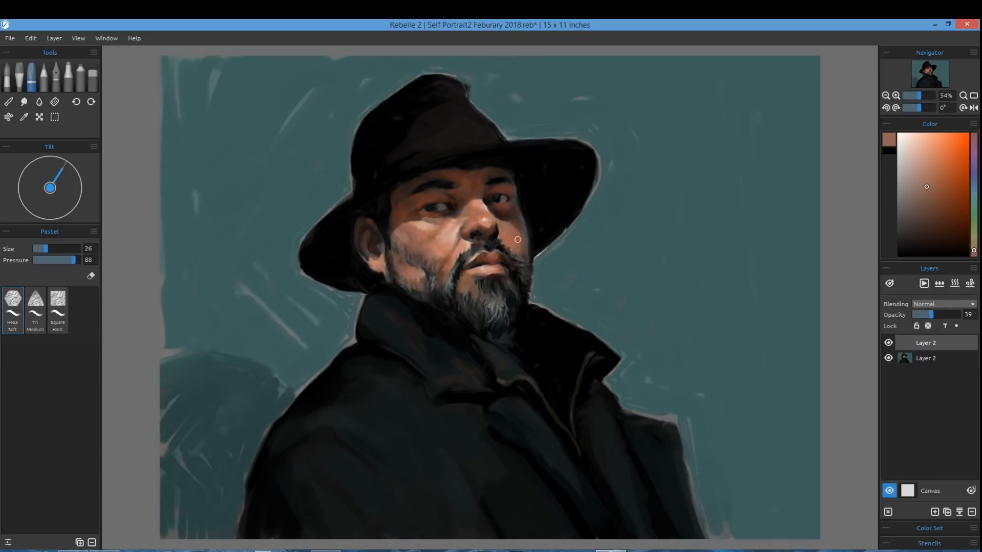
left_click(945, 157)
left_click(936, 142)
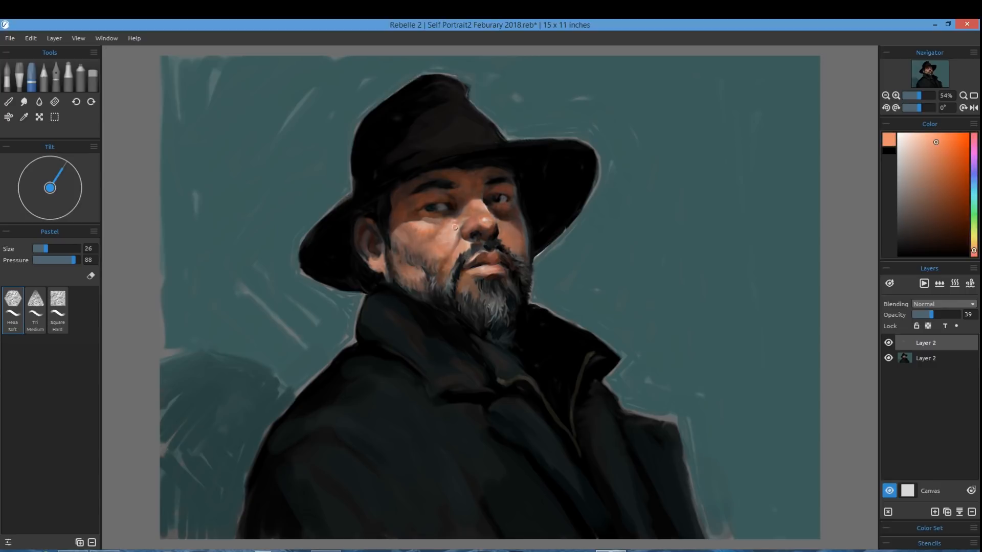
left_click(451, 247, "alt")
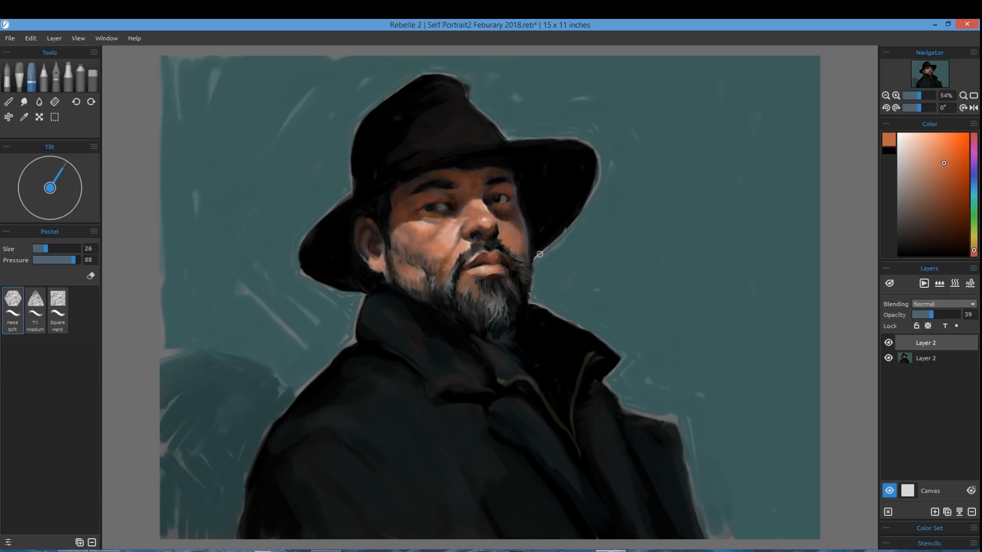
Step: Glaze rust and brown tones around the brows, eyes and temples with the pastel at size 12
left_click(946, 191)
left_click(39, 249)
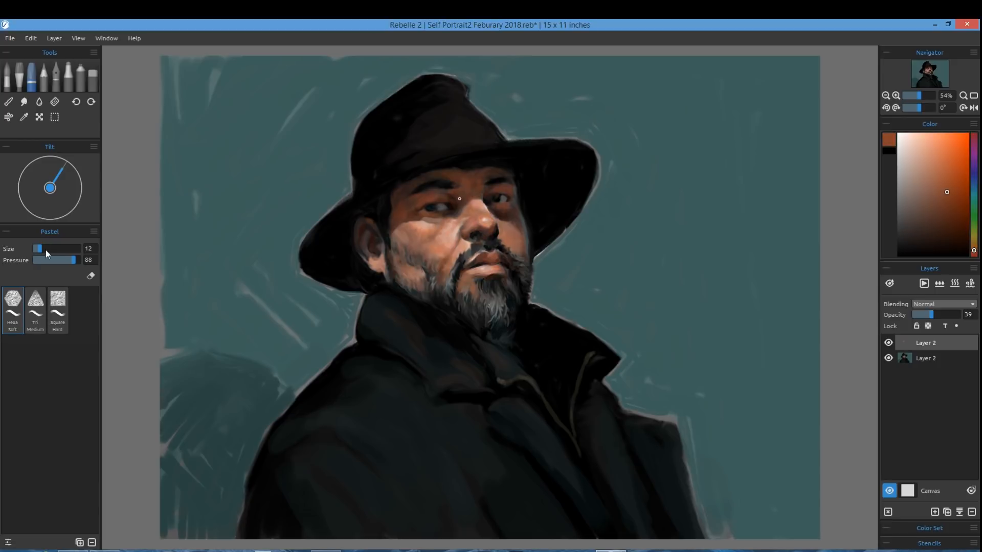
left_click(421, 201, "alt")
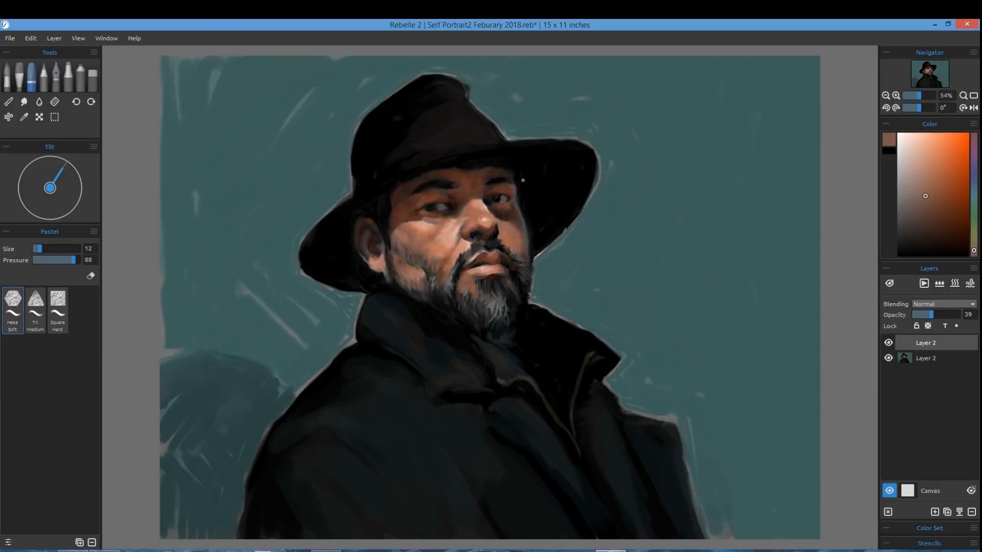
left_click(398, 212, "alt")
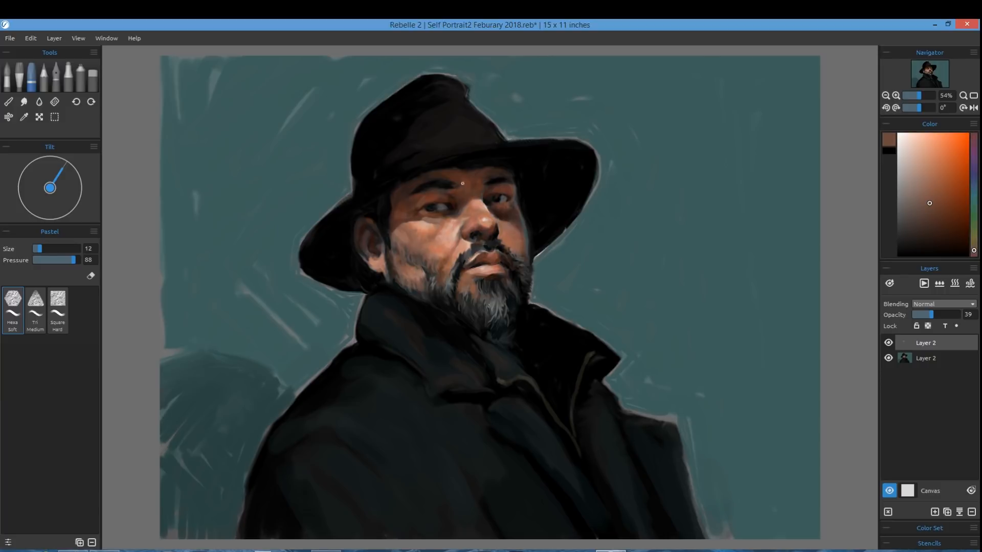
left_click(944, 210)
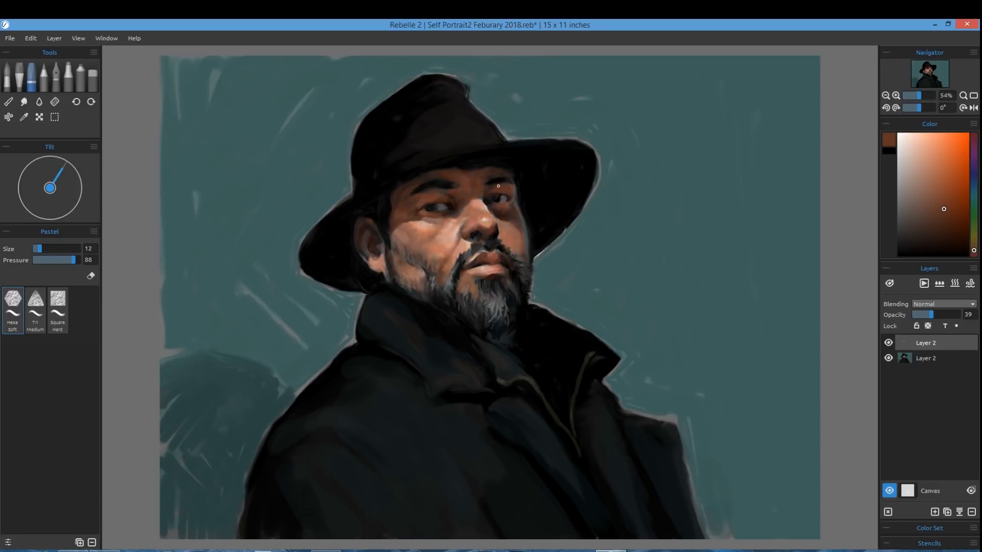
left_click(941, 200)
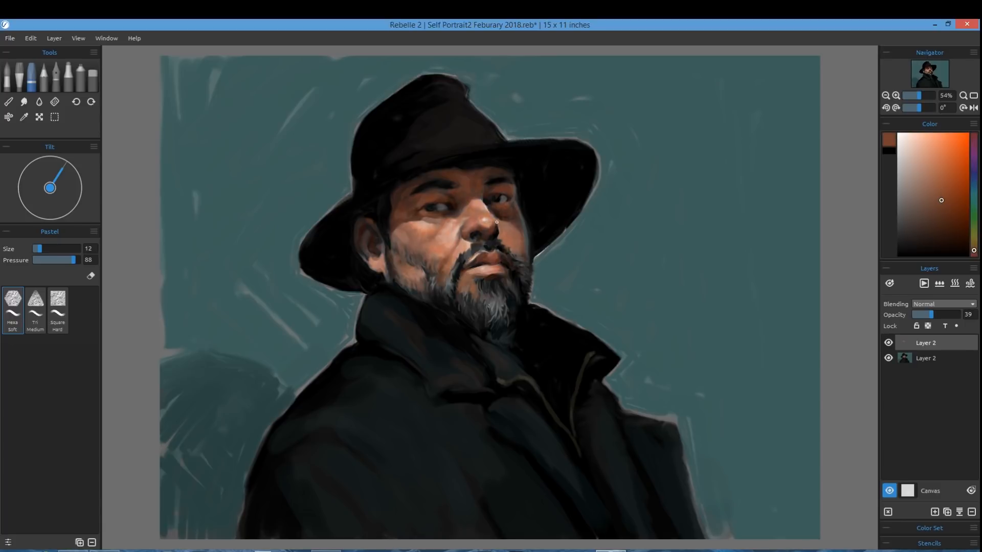
Step: Refine the nose, mouth and under-eye area with peach and orange tones sampled from the face
left_click(473, 236, "alt")
left_click(489, 256, "alt")
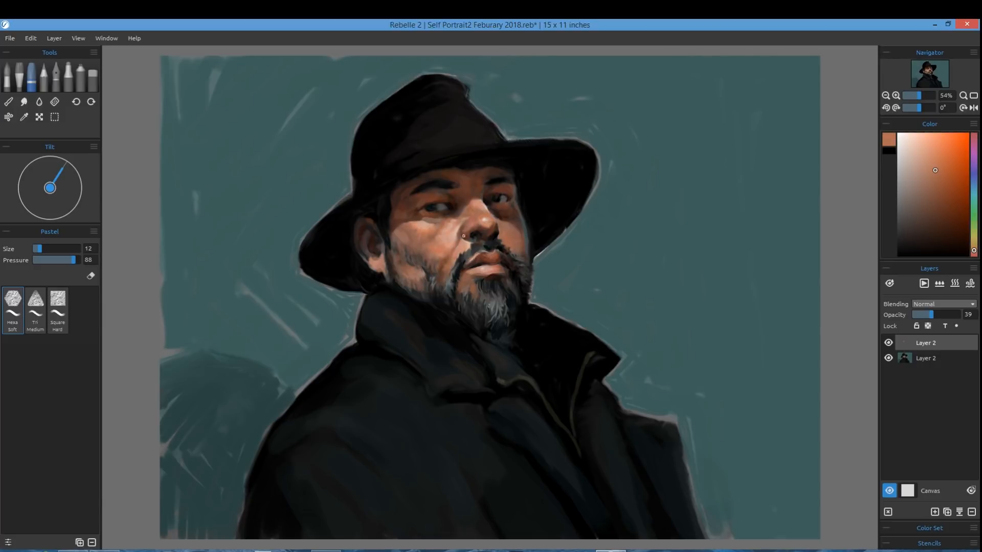
left_click(435, 222, "alt")
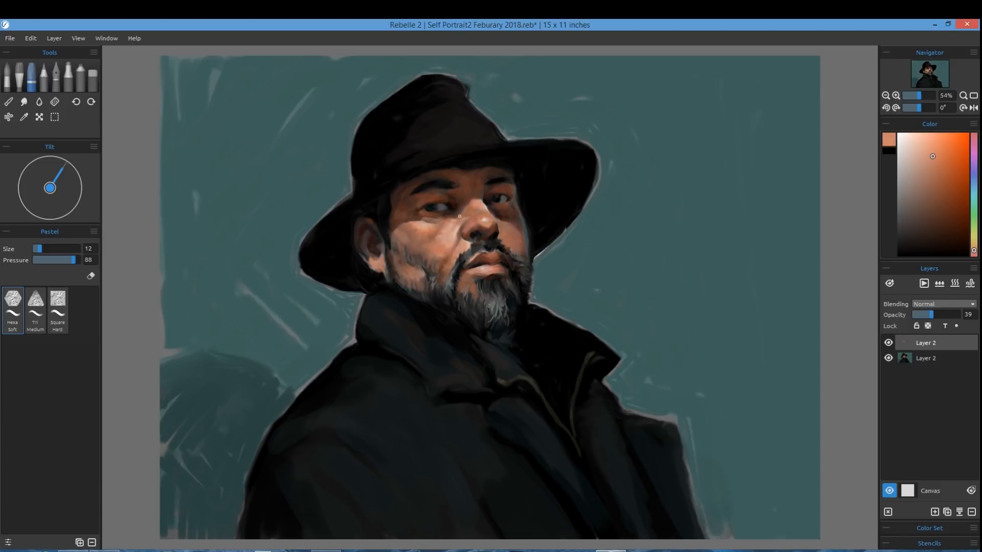
left_click(429, 219, "alt")
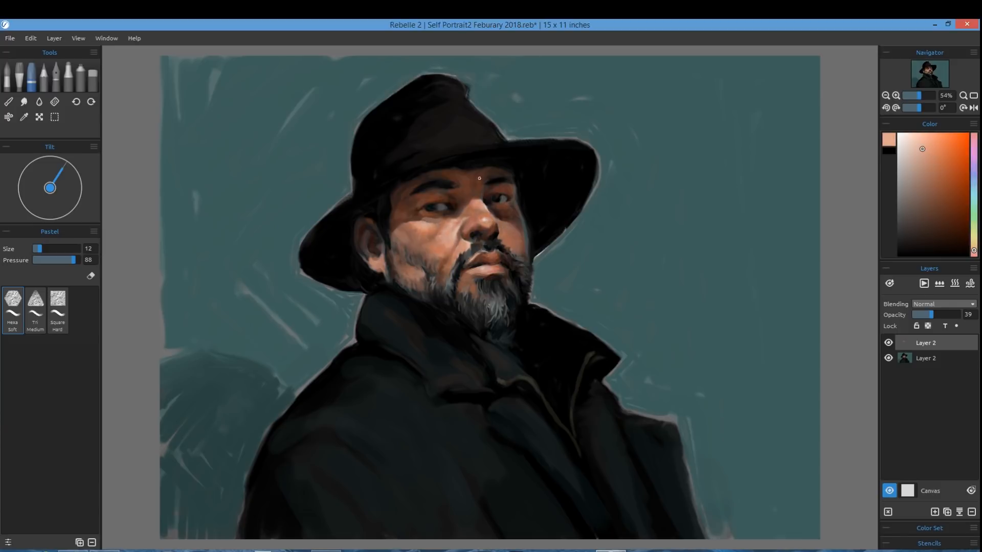
left_click(481, 210, "alt")
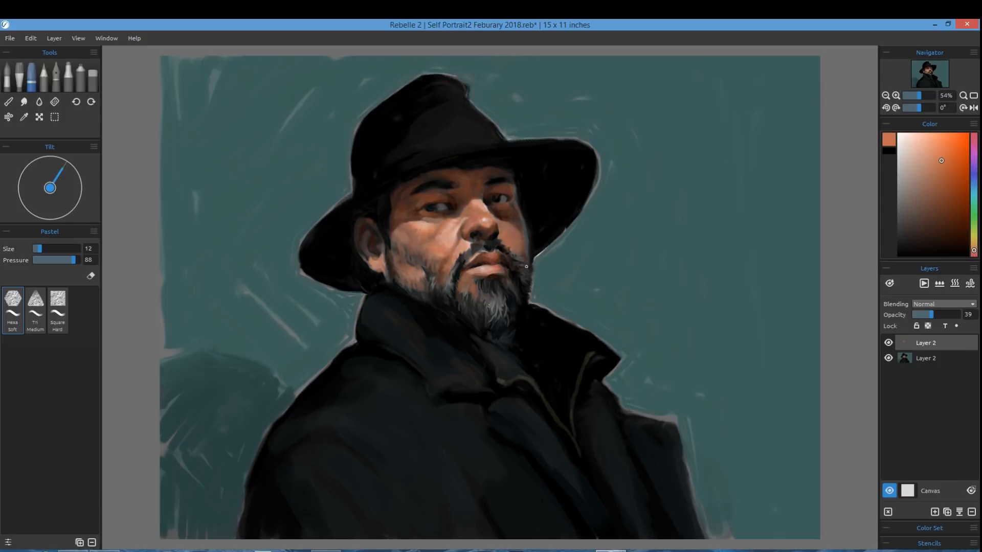
left_click(468, 211, "alt")
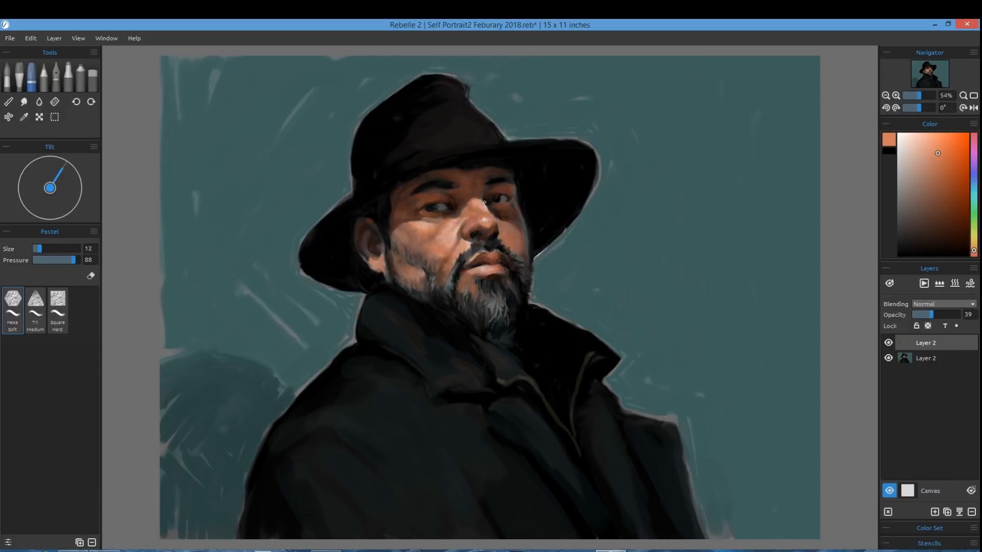
Step: Try a light orange pastel stroke on the near cheek and undo it
left_click_drag(411, 238, 418, 248)
left_click(30, 39)
left_click(39, 52)
key("ctrl+z")
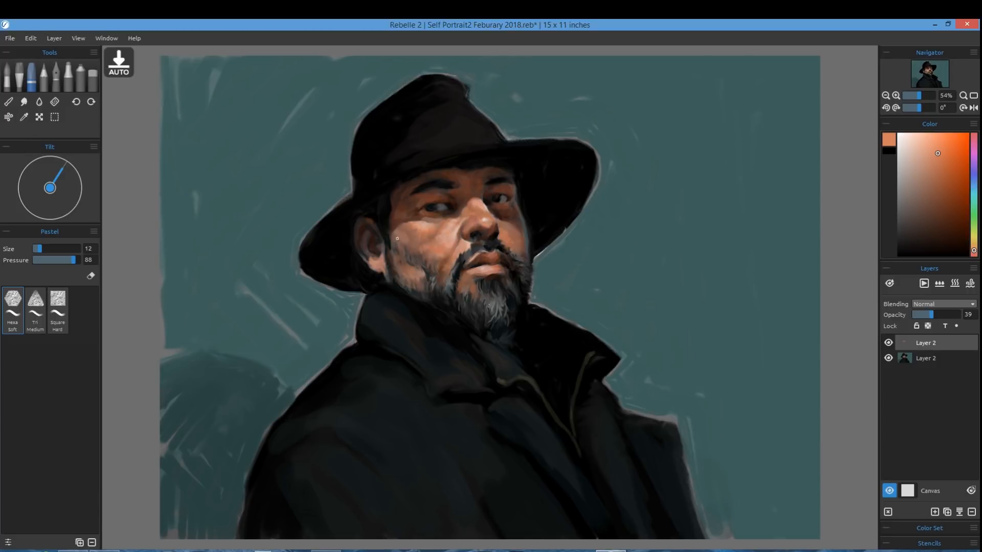
Step: Merge the glaze layer down and touch up the skin below the near eye with a sampled skin tone, softened with a size 30 smudge
left_click(960, 512)
left_click(24, 101)
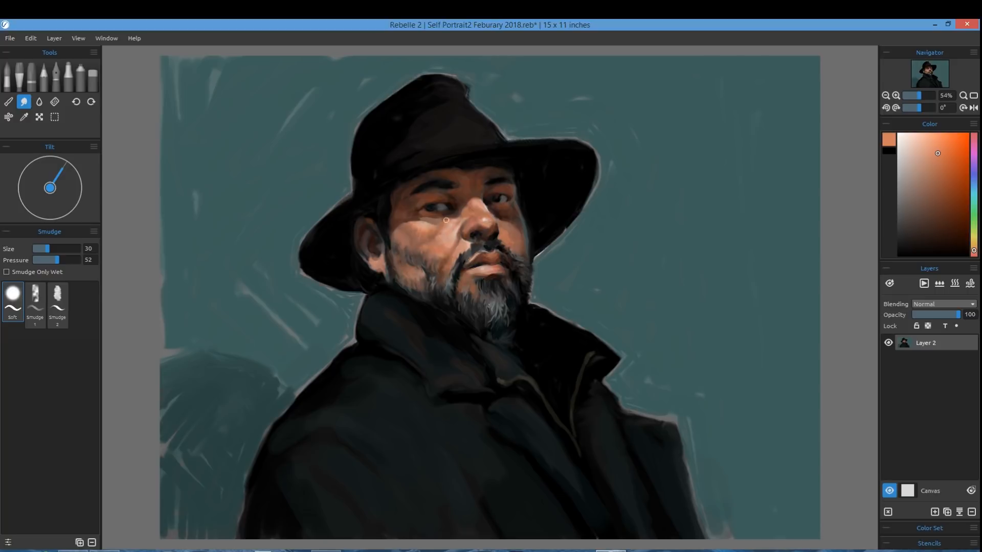
left_click(32, 77)
left_click(31, 39)
left_click(42, 52)
left_click(425, 222, "alt")
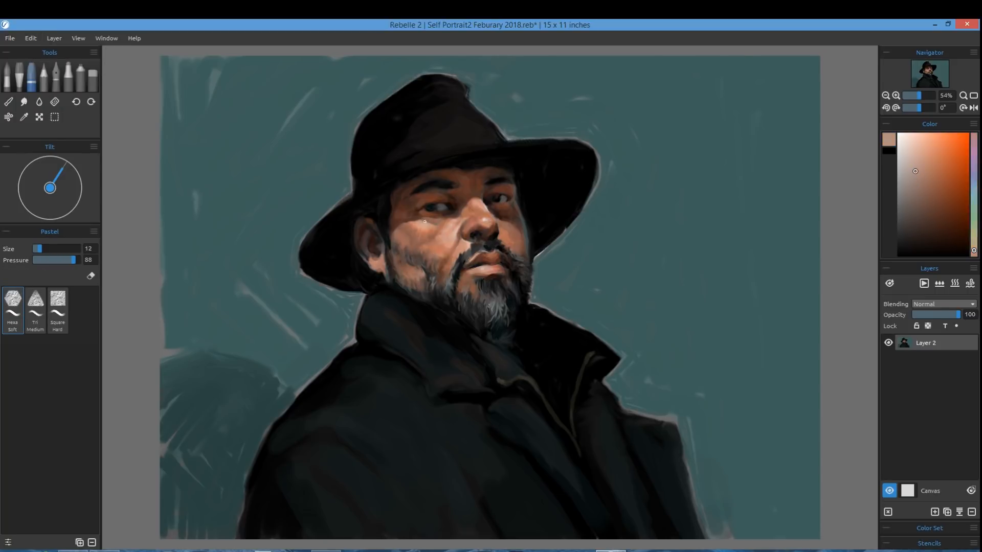
key("s")
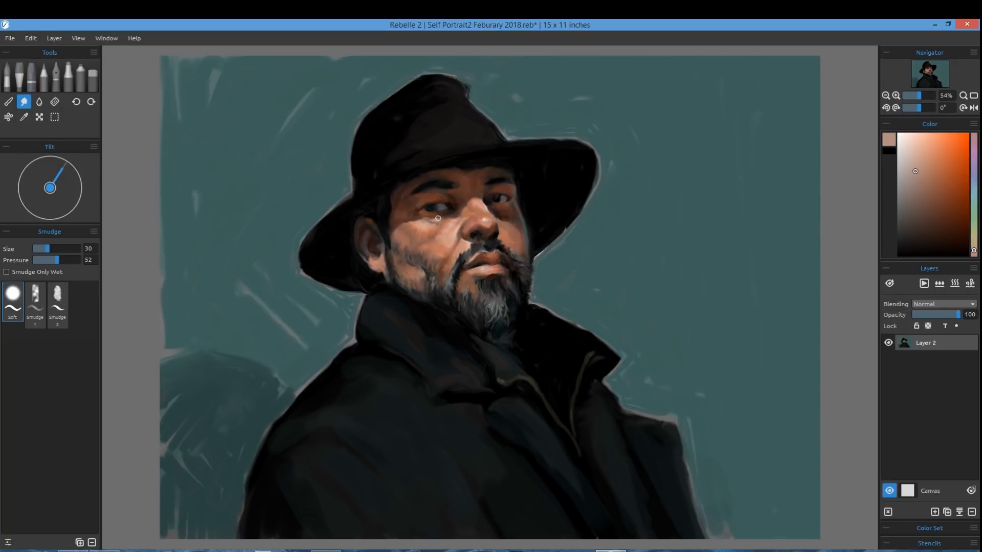
mouse_move(431, 225)
left_mouse_down()
mouse_move(440, 220)
mouse_move(419, 215)
left_mouse_up()
Step: Pull out fine beard hairs along the jaw and cheek edges with the Soft smudge at size 10 and pressure 78
key("[")
key("[")
left_click_drag(424, 288, 421, 296)
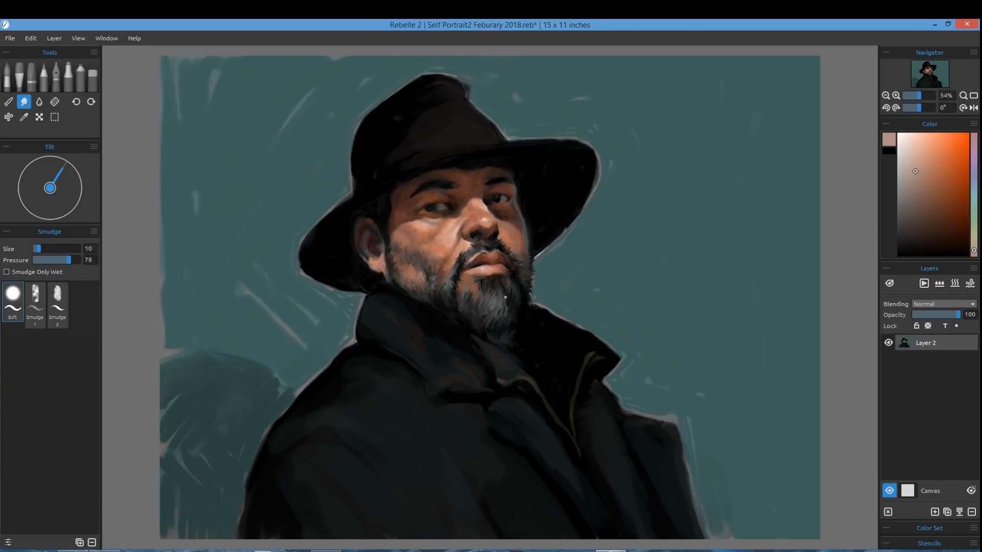
mouse_move(458, 284)
left_mouse_down()
mouse_move(453, 273)
mouse_move(458, 282)
left_mouse_up()
Step: Paint zipper teeth along both sides of the coat opening in muted dark yellow with the size 12 pastel
left_click(34, 77)
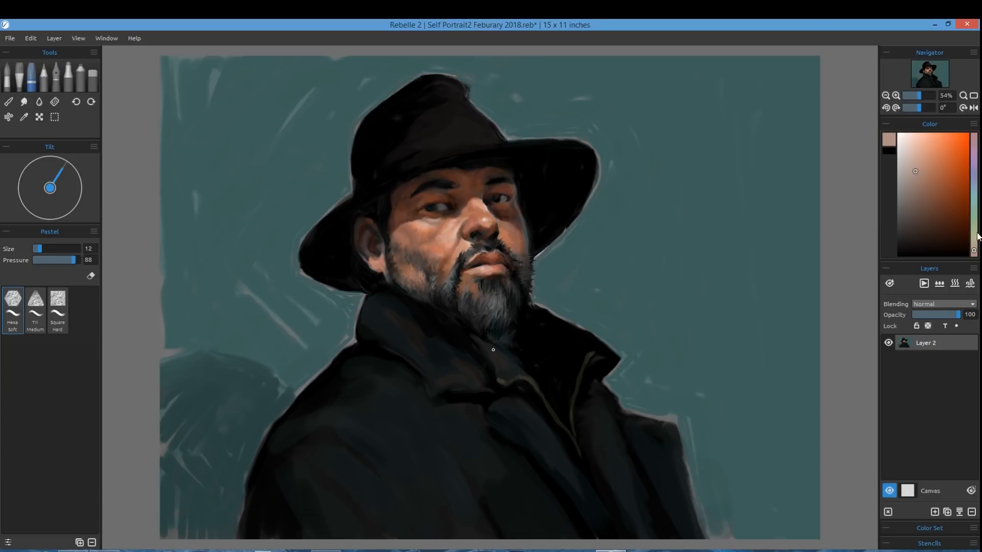
left_click_drag(975, 237, 972, 241)
left_click(944, 149)
left_click(31, 39)
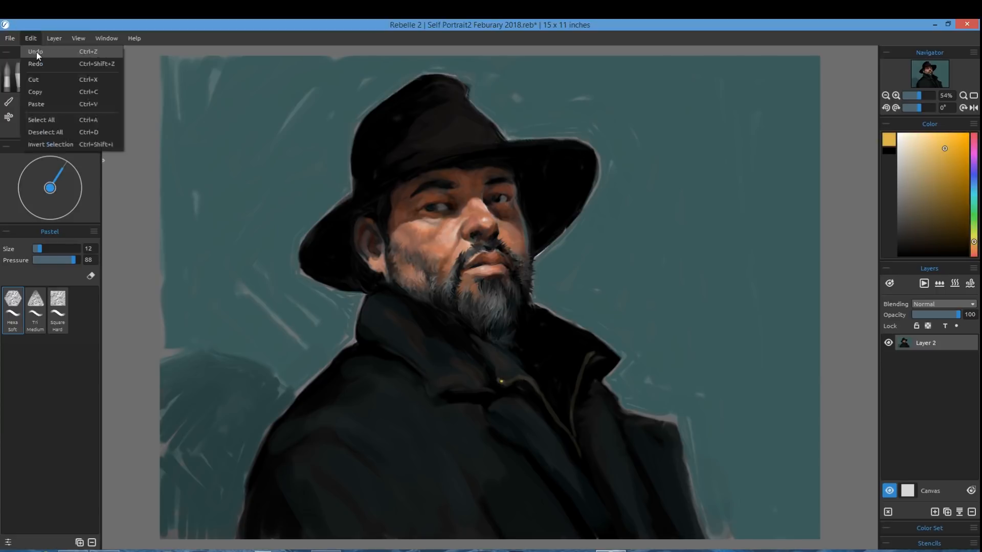
left_click(37, 52)
left_click(939, 171)
left_click(920, 208)
mouse_move(502, 380)
left_mouse_down()
mouse_move(542, 395)
mouse_move(559, 424)
left_mouse_up()
mouse_move(586, 361)
left_mouse_down()
mouse_move(540, 395)
mouse_move(557, 424)
mouse_move(500, 379)
mouse_move(583, 371)
mouse_move(574, 401)
left_mouse_up()
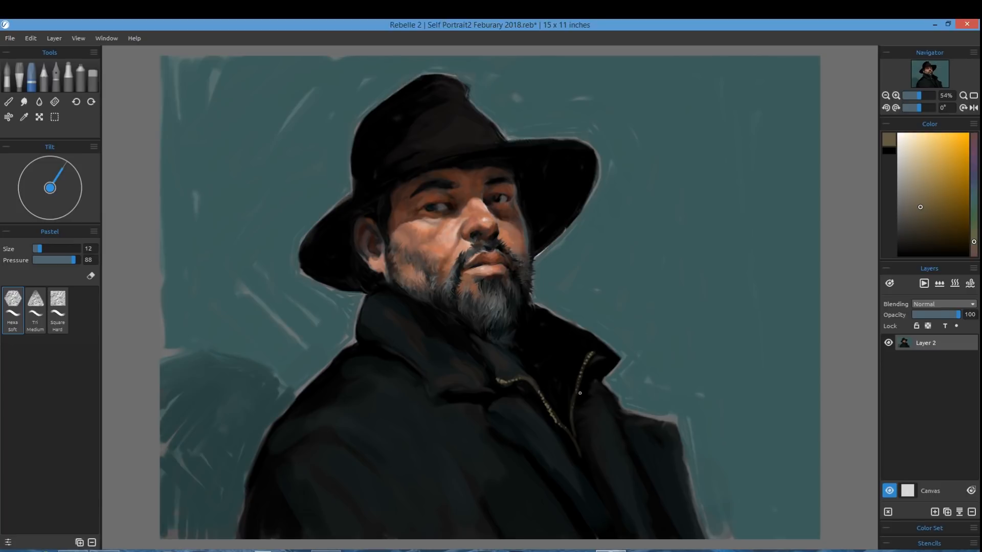
Step: Touch up the skin between the nose and moustache with rust, orange and muted skin-tone pastel
left_click(974, 251)
left_click(948, 178)
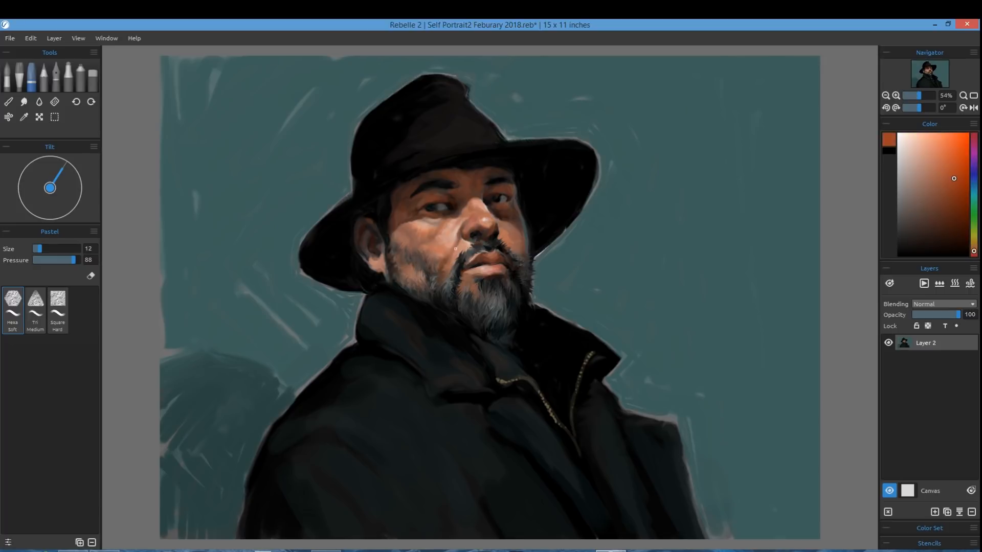
left_click_drag(456, 249, 460, 243)
left_click(954, 164)
left_click(948, 155)
left_click(924, 162)
left_click(929, 180)
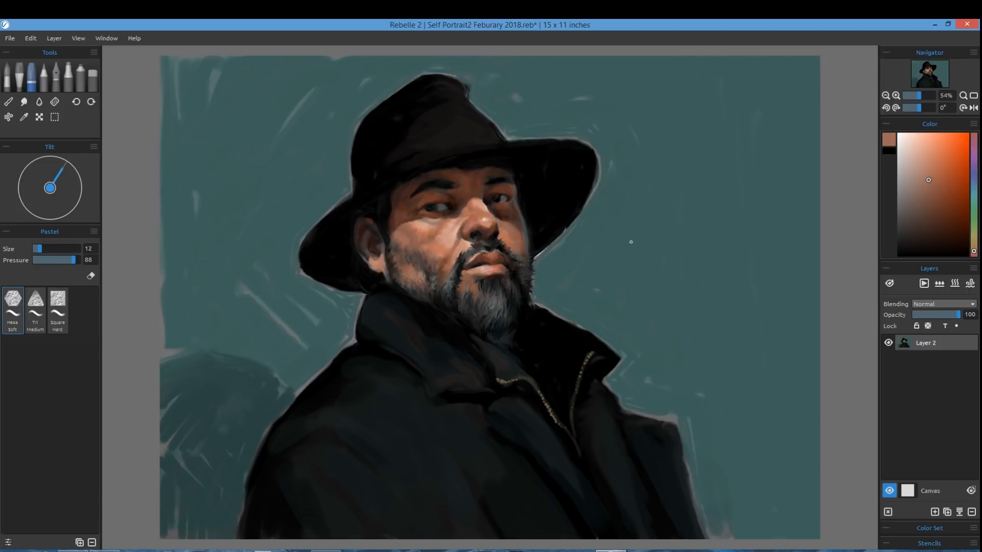
Step: Deepen the shadows around the near eye and between the lips with dark reddish-brown pastel
left_click(952, 241)
left_click(948, 220)
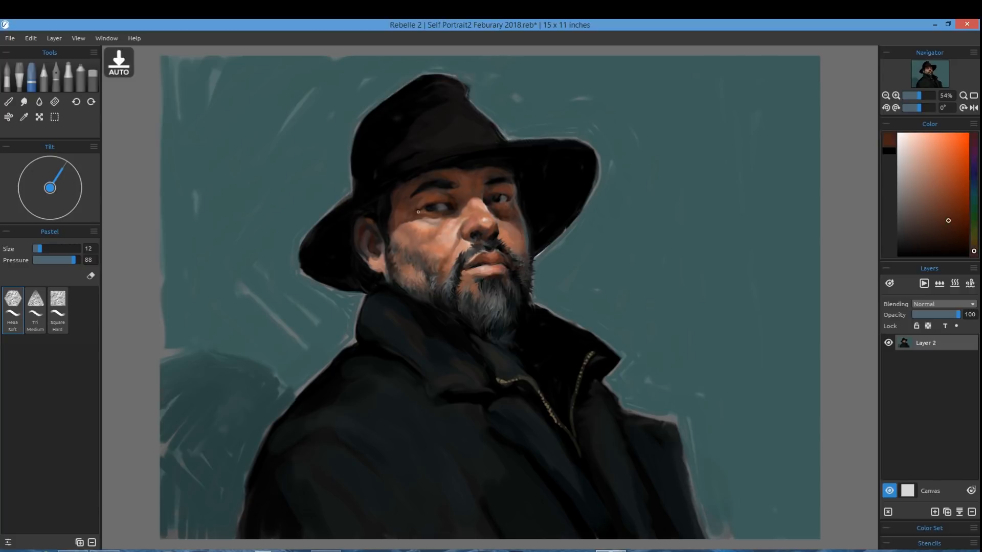
left_click(946, 207)
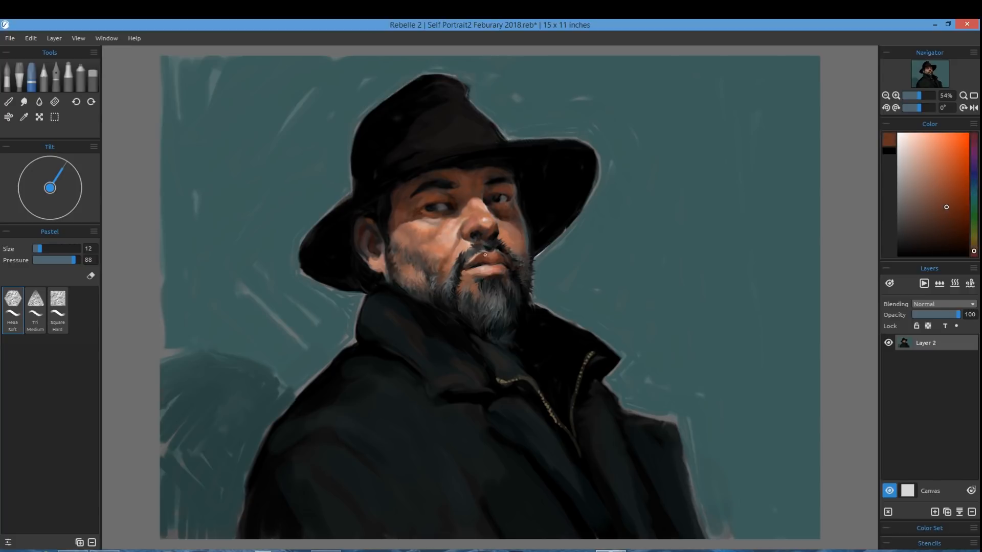
left_click(956, 221)
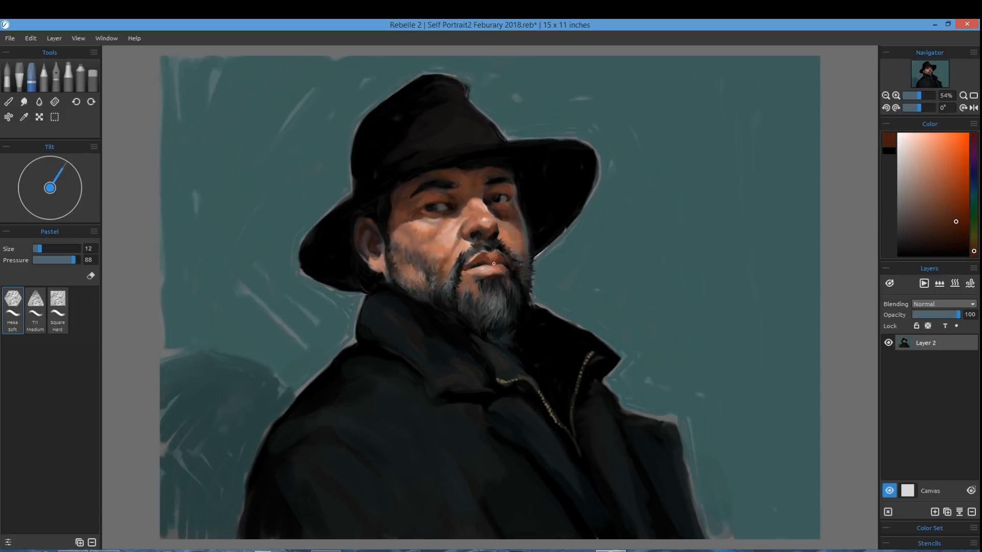
left_click_drag(487, 263, 494, 263)
Step: Set the Soft smudge to size 30 for blending the face
key("s")
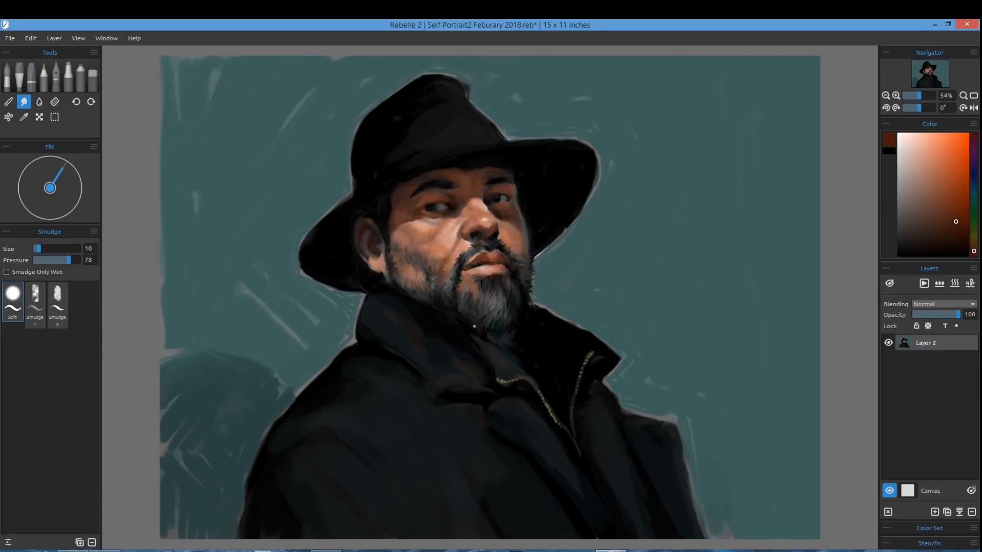
key("bracketright")
key("bracketright")
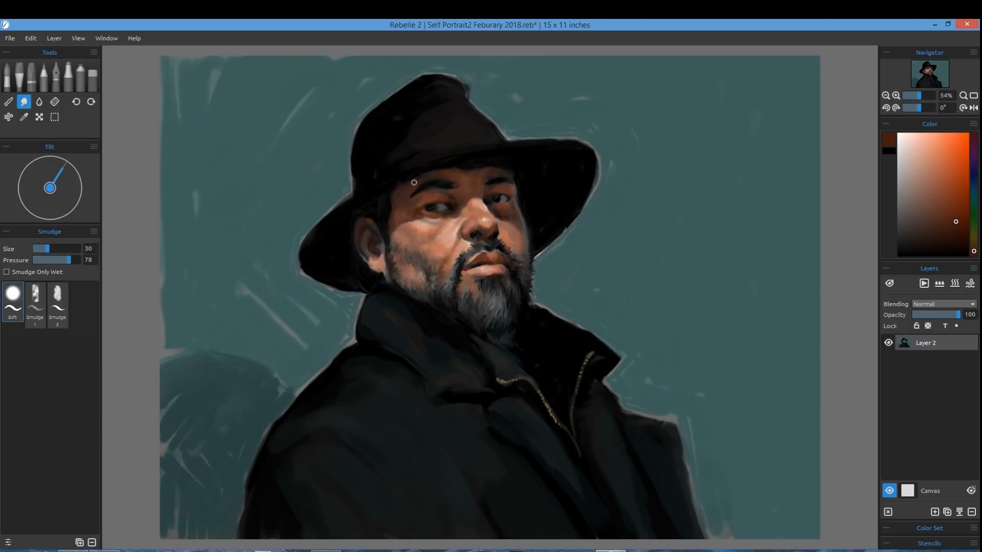